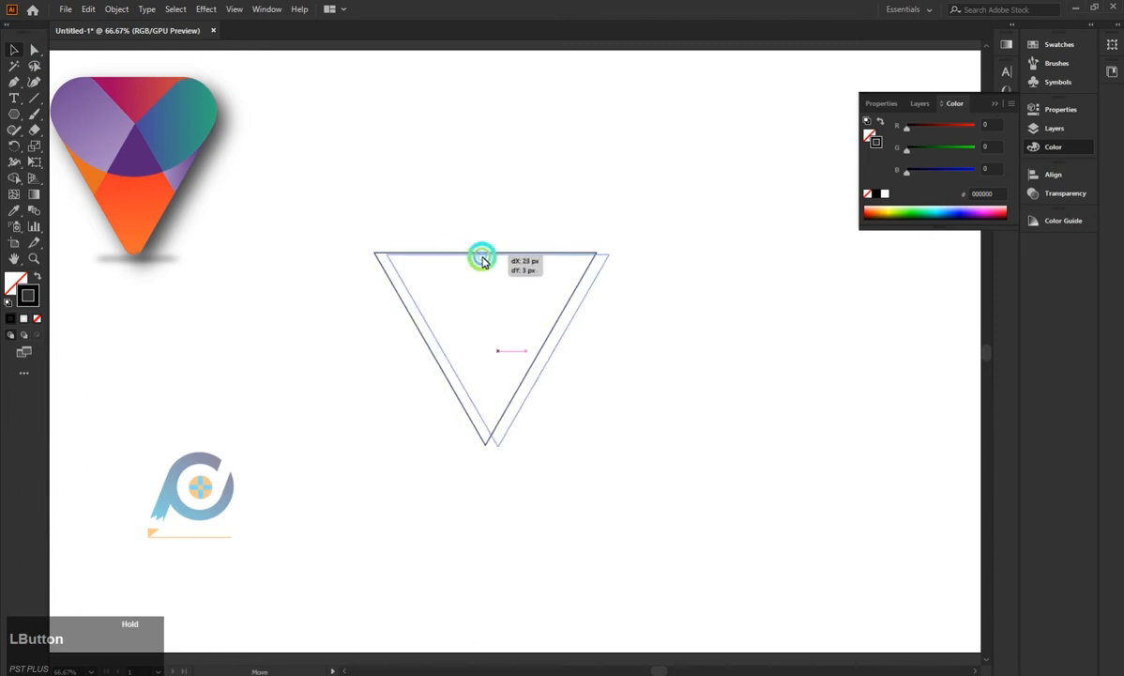
# - Draw a circle over the triangle's upper part, centre it horizontally, and enlarge it until it meets both slanted sides
pyautogui.rightClick(14, 113)
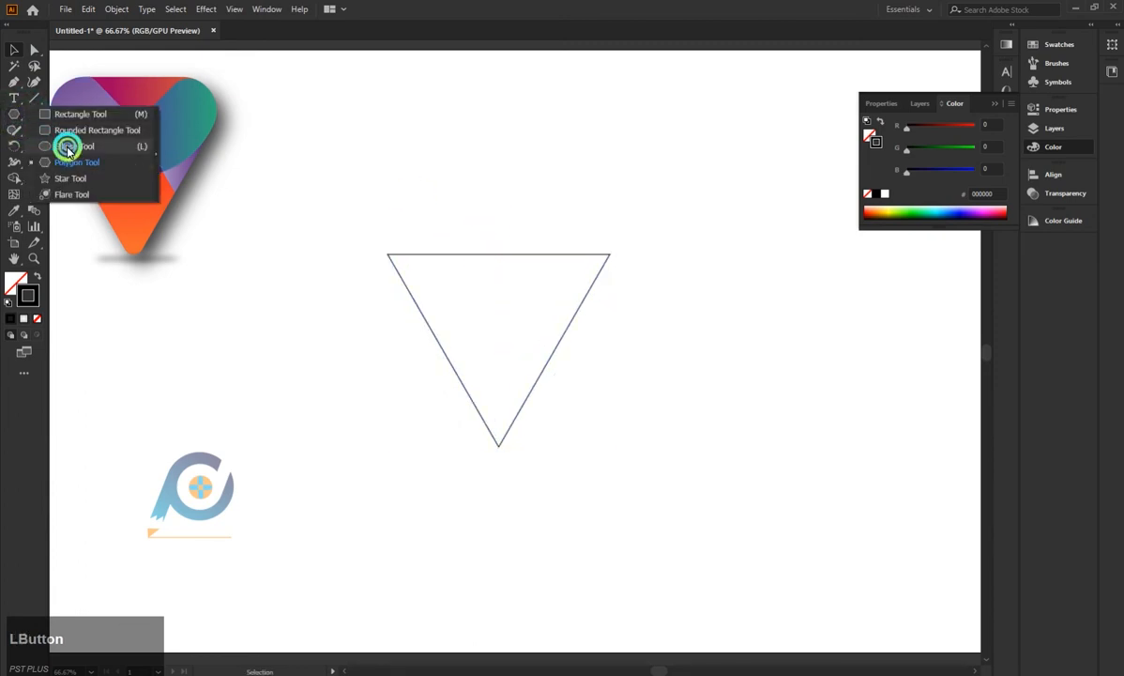
pyautogui.click(68, 148)
pyautogui.moveTo(424, 162); pyautogui.dragTo(610, 347)
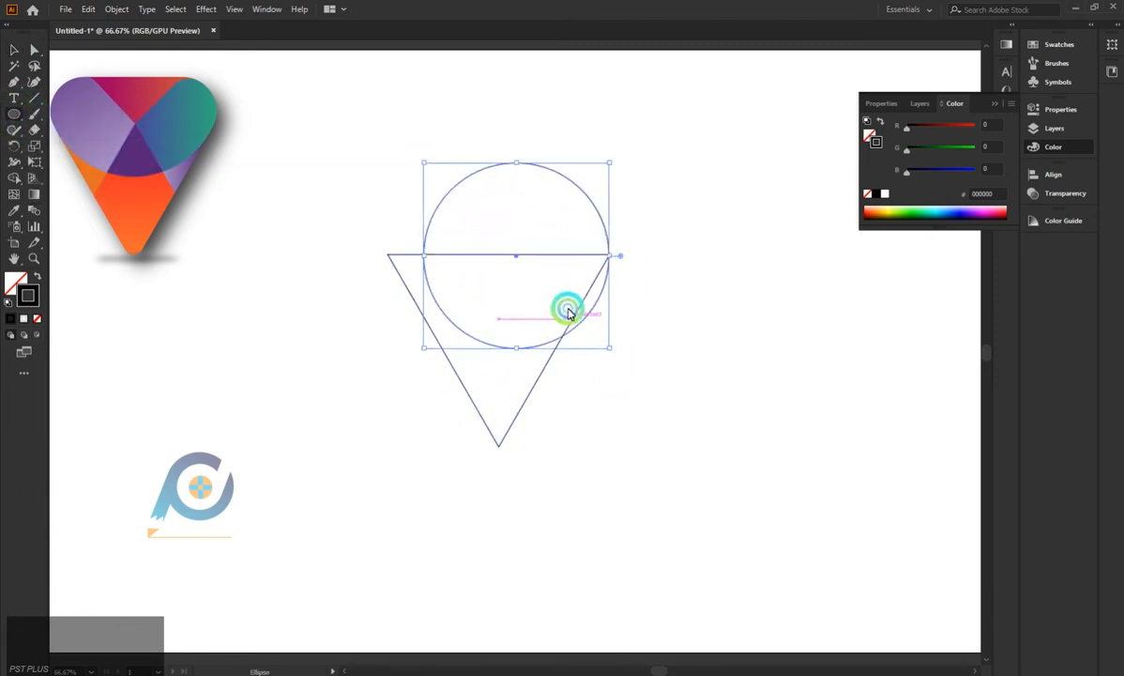
pyautogui.moveTo(519, 256); pyautogui.dragTo(498, 254)
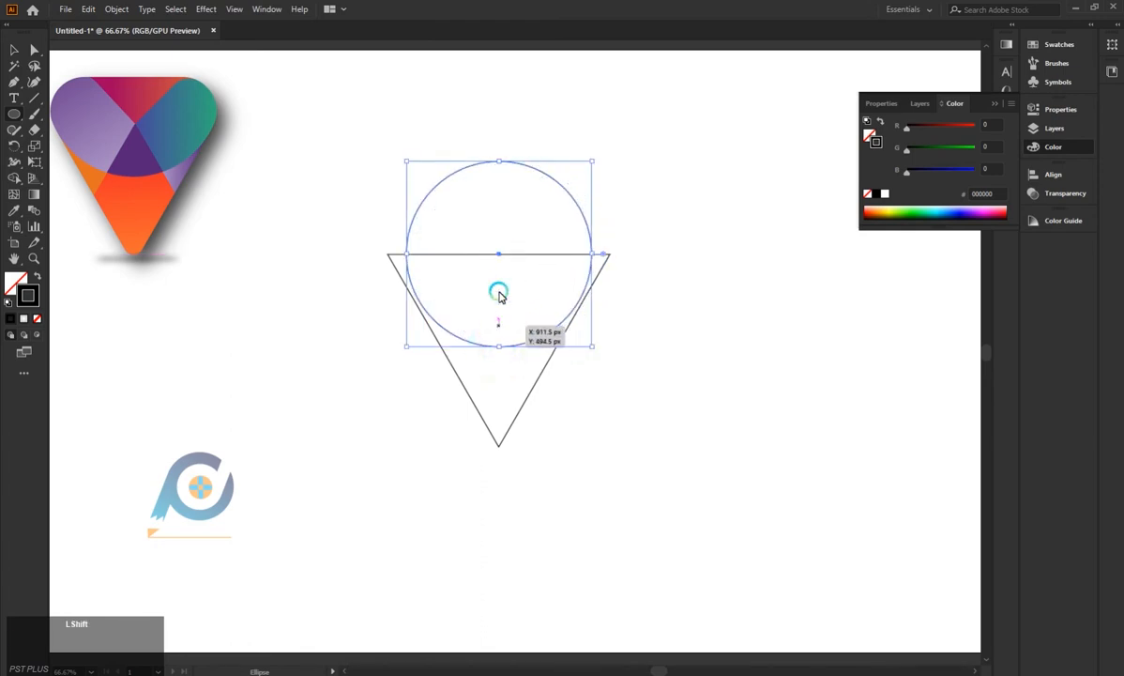
pyautogui.moveTo(497, 163); pyautogui.dragTo(500, 148)
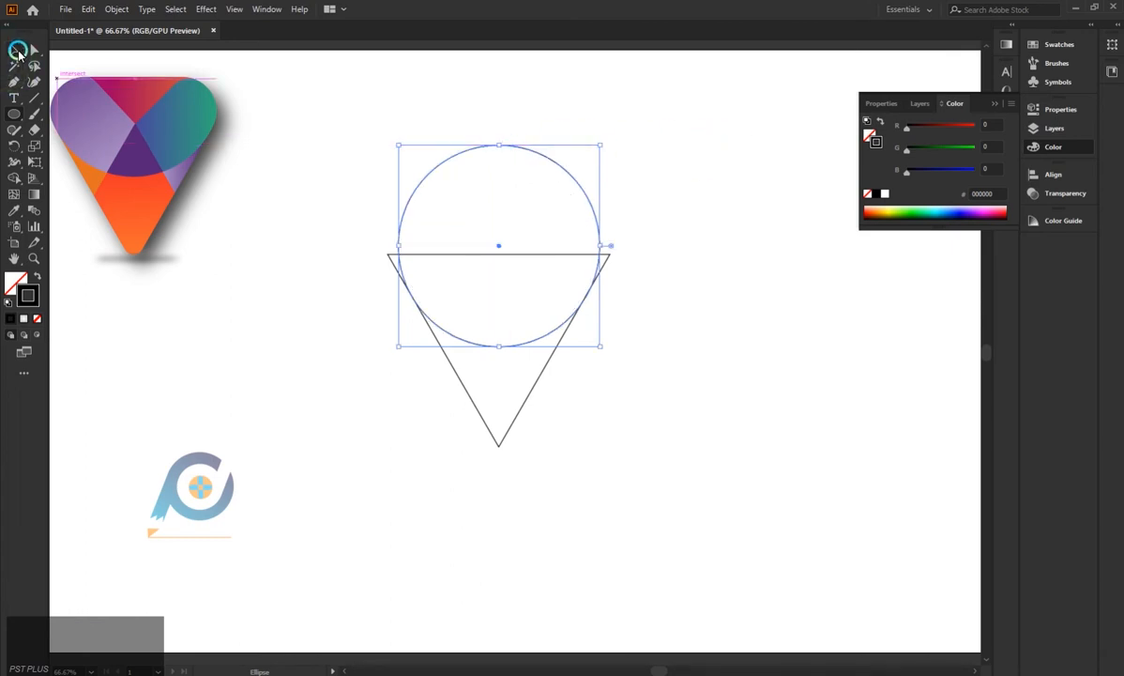
pyautogui.click(17, 52)
pyautogui.click(701, 204)
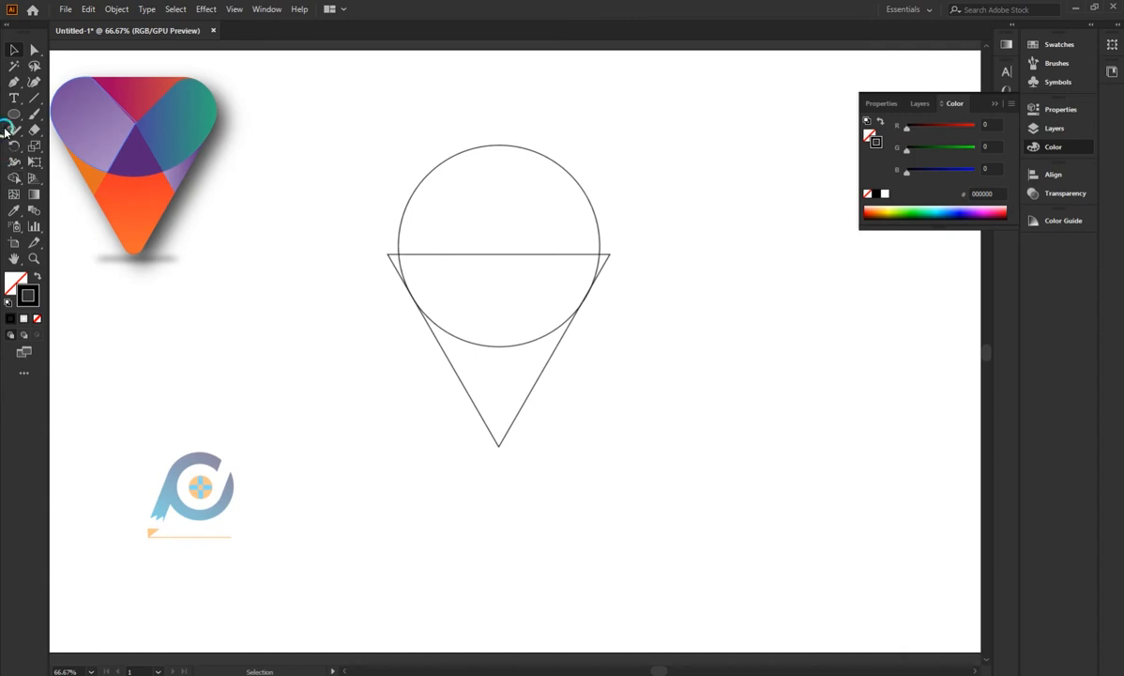
# - Draw a tall, narrow rectangle in the empty area beside the triangle's lower part
pyautogui.rightClick(19, 113)
pyautogui.click(75, 114)
pyautogui.moveTo(289, 370); pyautogui.dragTo(335, 529)
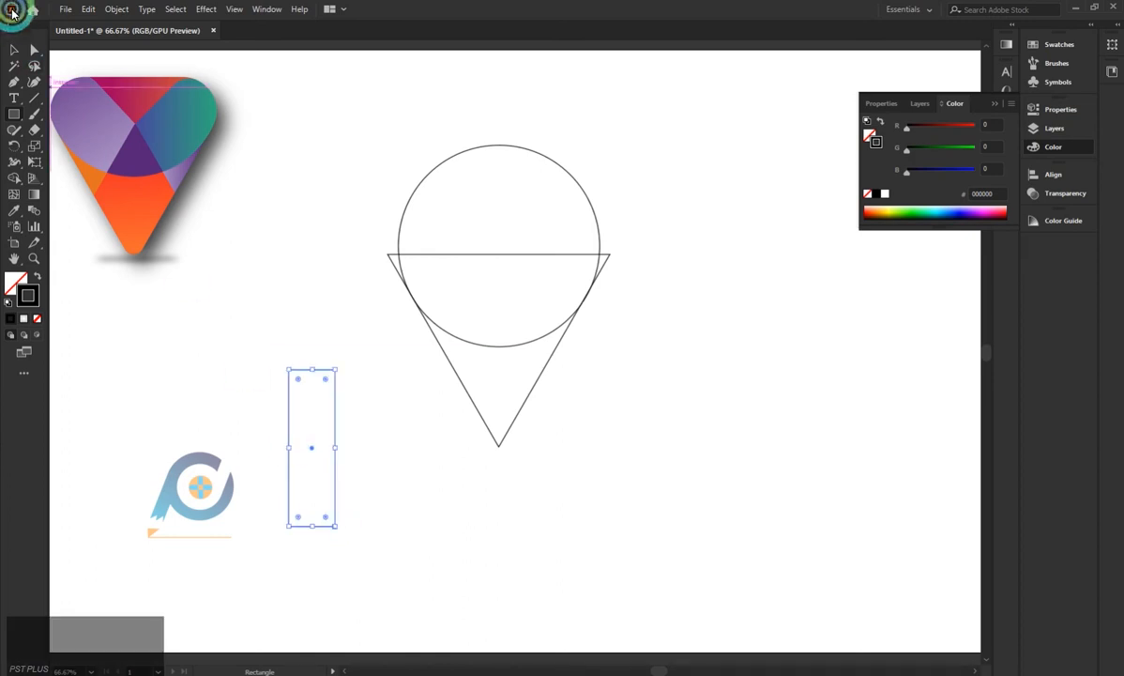
pyautogui.click(14, 50)
pyautogui.click(271, 75)
# - Round the triangle's two upper corners to a radius of about 42.5 px, leaving the bottom point sharp
pyautogui.click(379, 266)
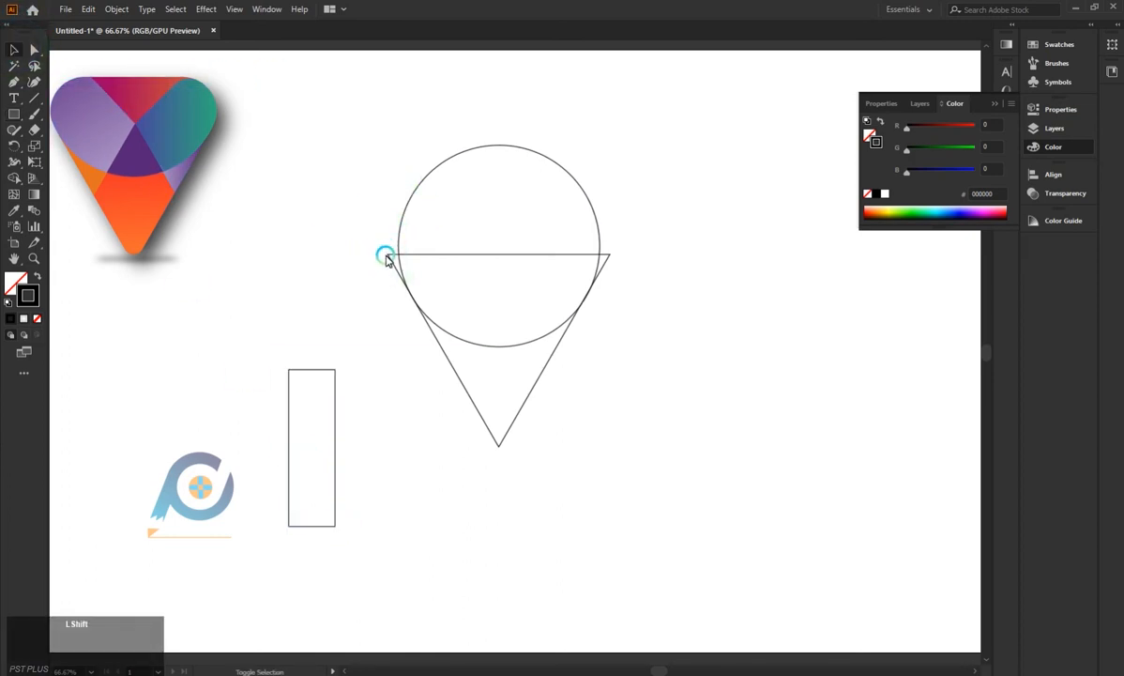
pyautogui.keyDown('shift'); pyautogui.click(385, 256); pyautogui.keyUp('shift')
pyautogui.click(35, 48)
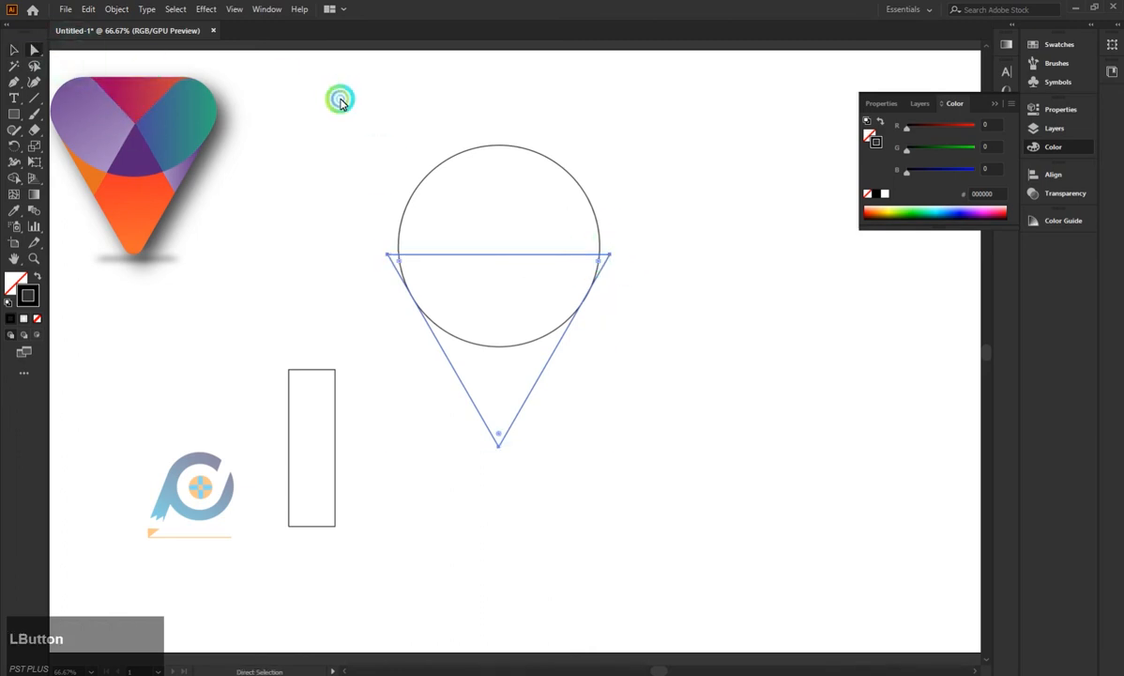
pyautogui.click(389, 255)
pyautogui.keyDown('shift'); pyautogui.click(608, 254); pyautogui.keyUp('shift')
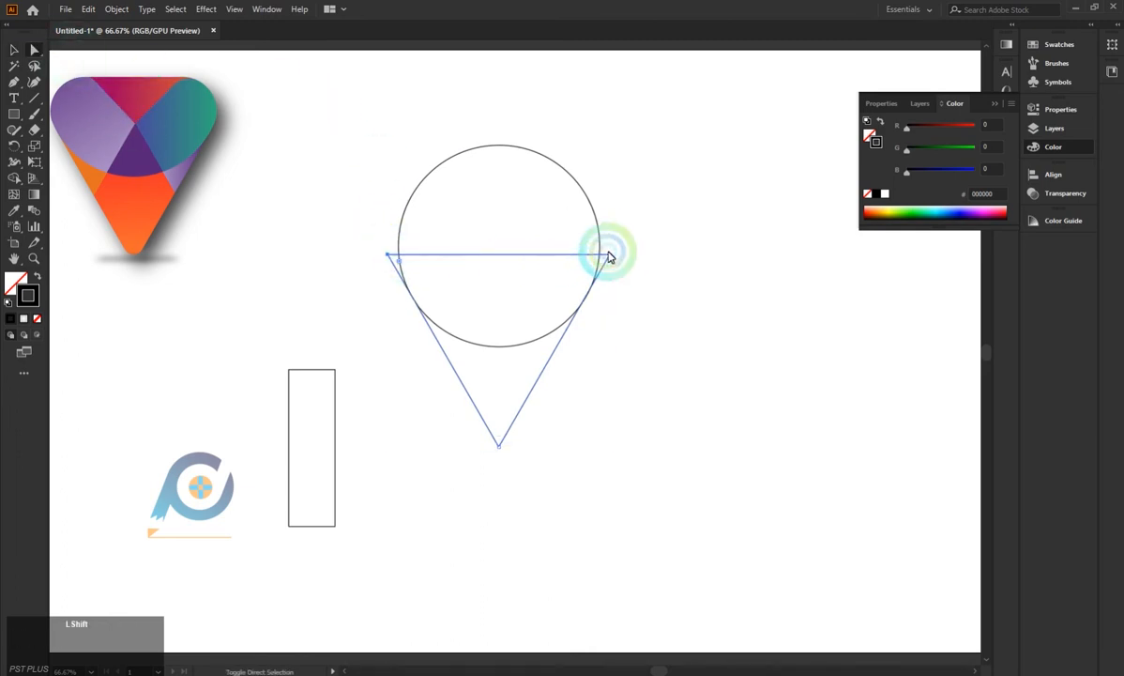
pyautogui.keyDown('shift'); pyautogui.click(609, 254); pyautogui.keyUp('shift')
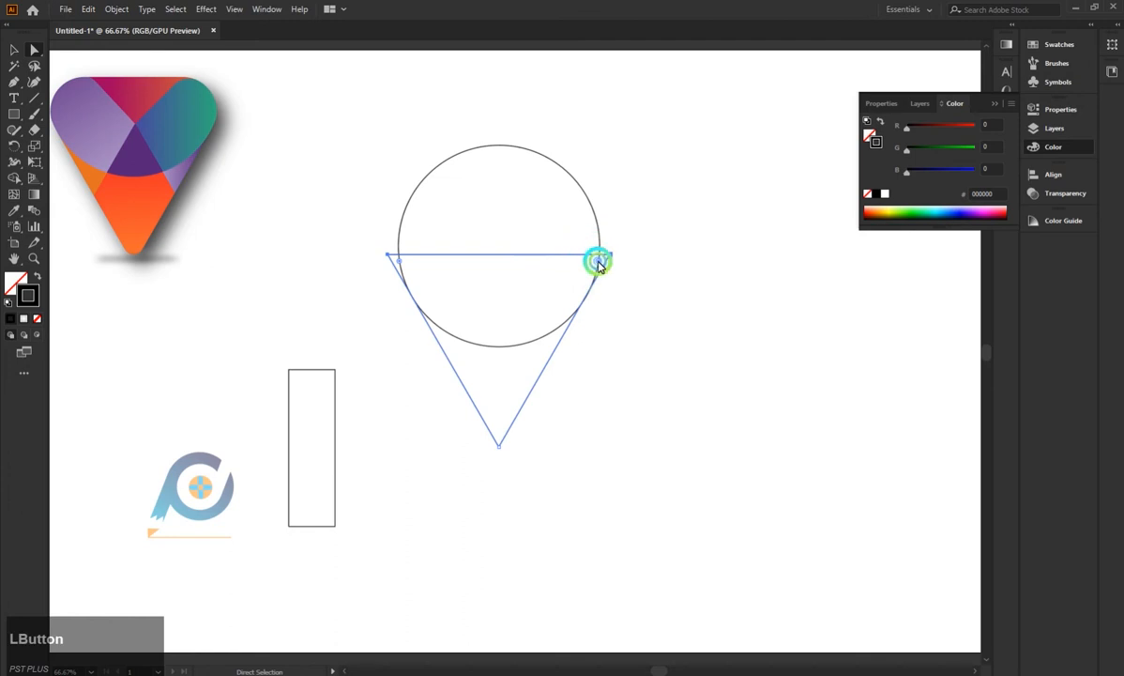
pyautogui.moveTo(599, 263); pyautogui.dragTo(593, 266)
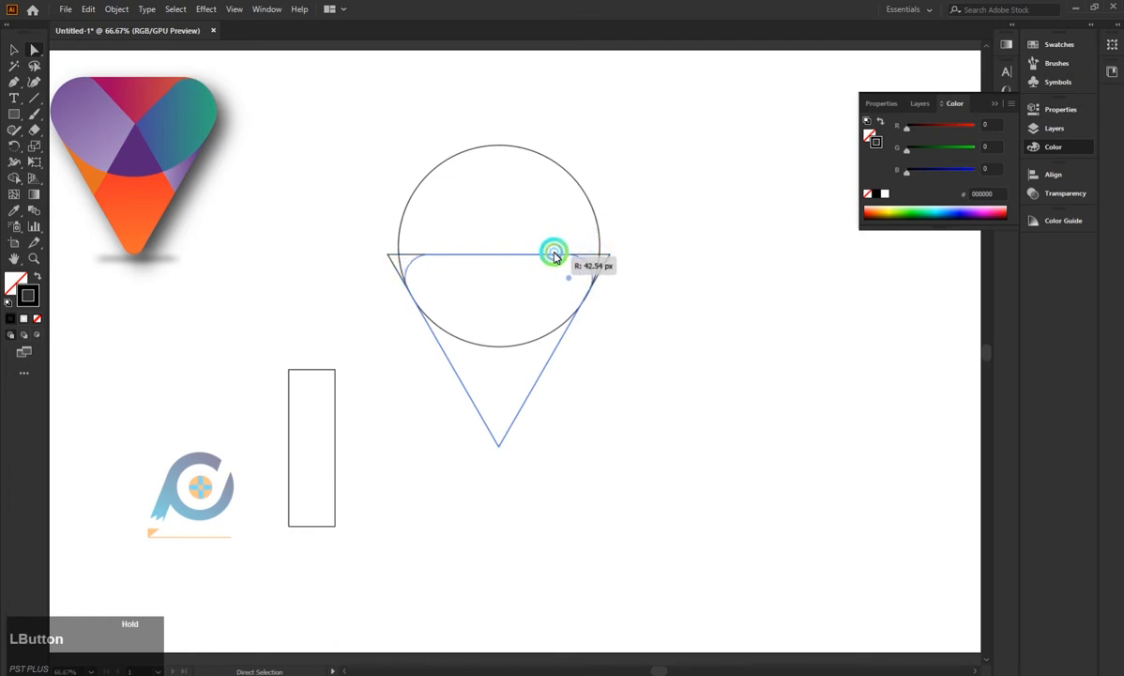
pyautogui.moveTo(553, 255); pyautogui.dragTo(554, 255)
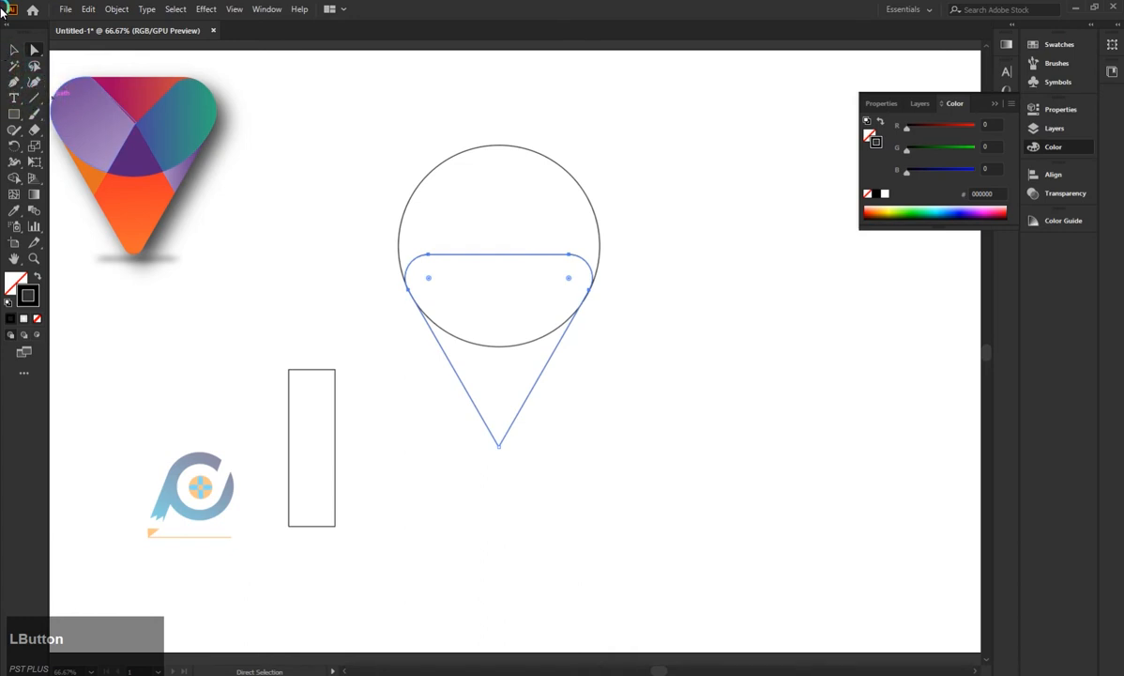
pyautogui.click(21, 49)
pyautogui.click(570, 169)
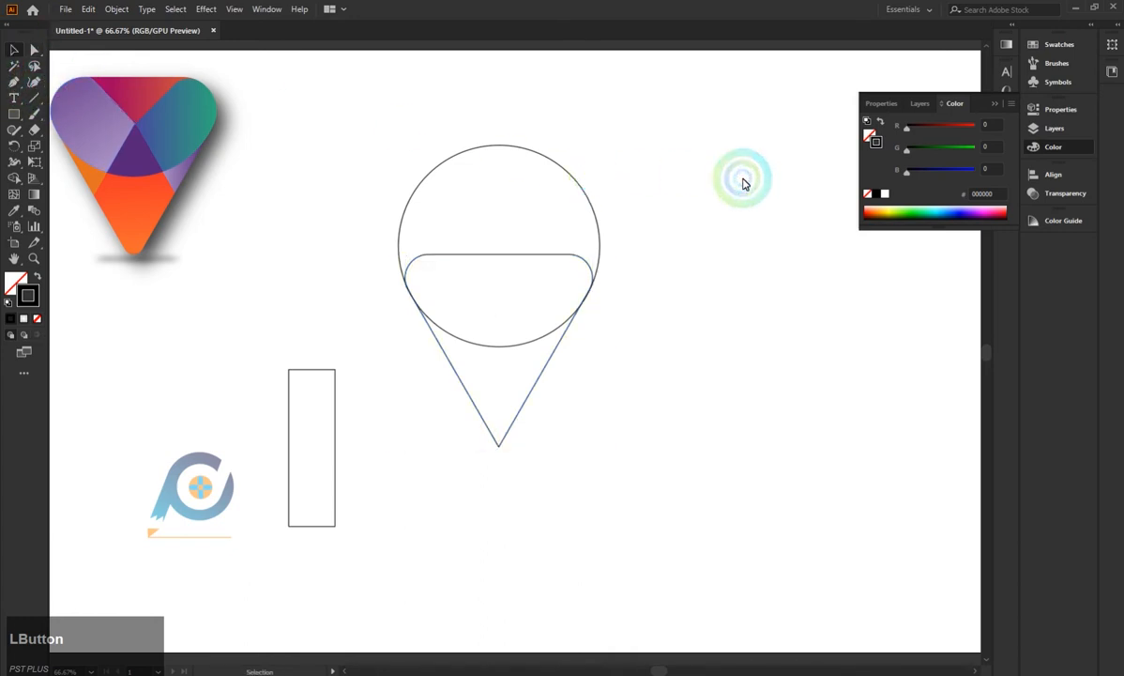
# - Fully round the narrow rectangle's corners into a capsule and rotate it about 45 degrees clockwise
pyautogui.click(324, 369)
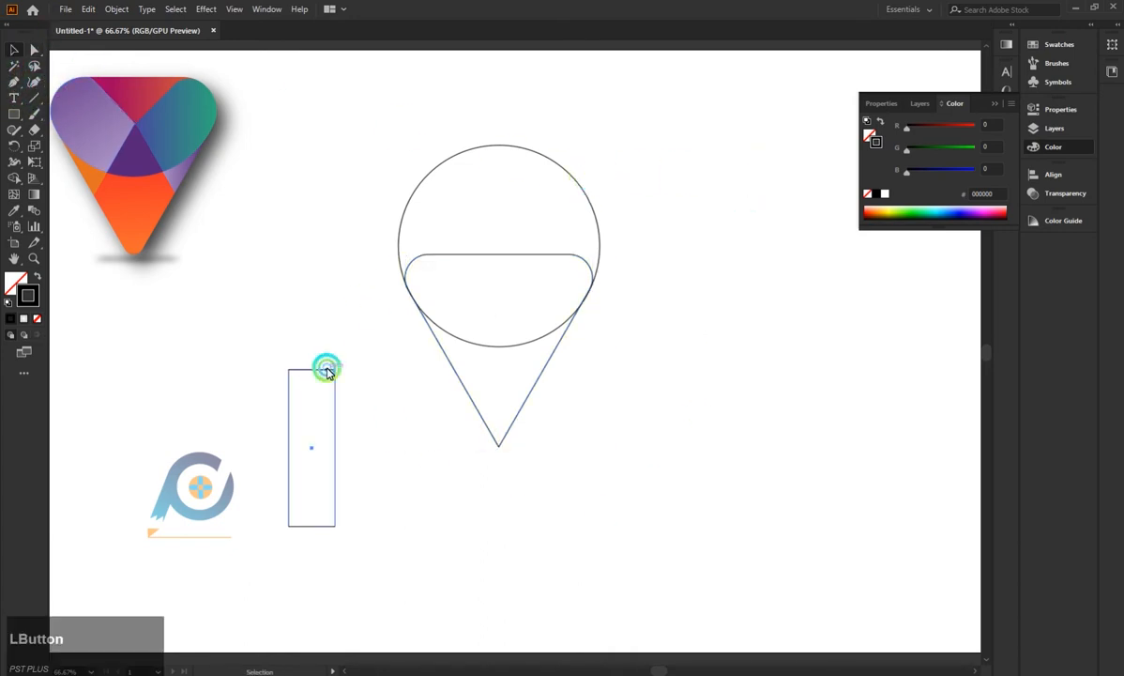
pyautogui.moveTo(323, 381); pyautogui.dragTo(310, 469)
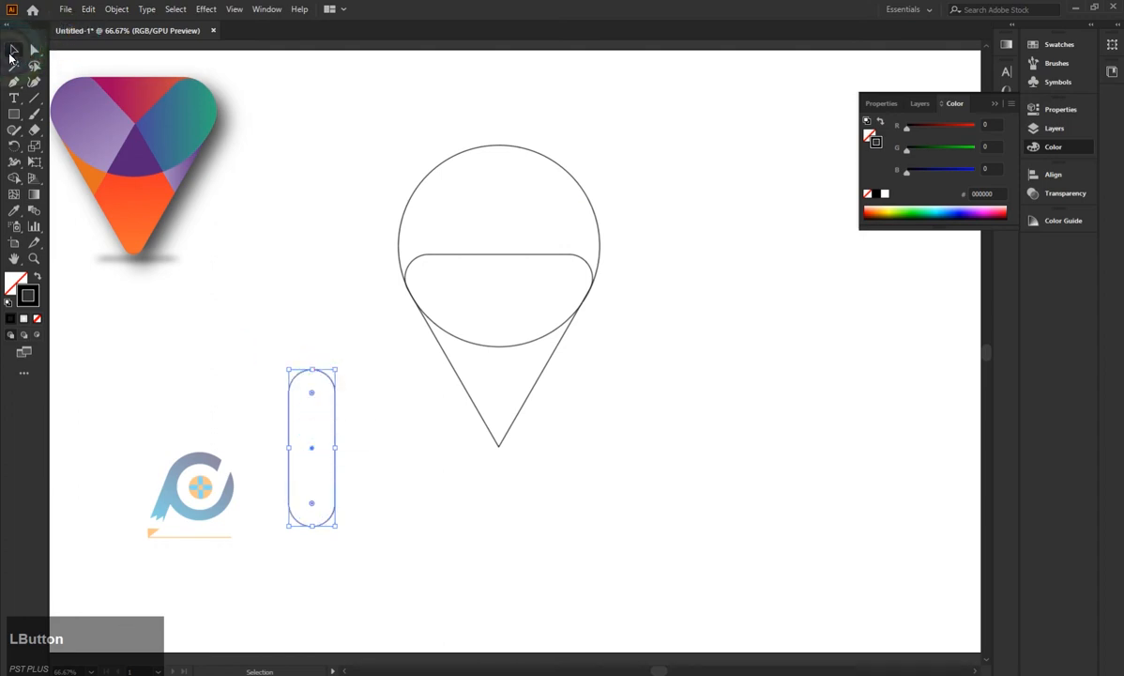
pyautogui.moveTo(336, 369); pyautogui.dragTo(316, 459)
pyautogui.hotkey('ctrl', 'z')
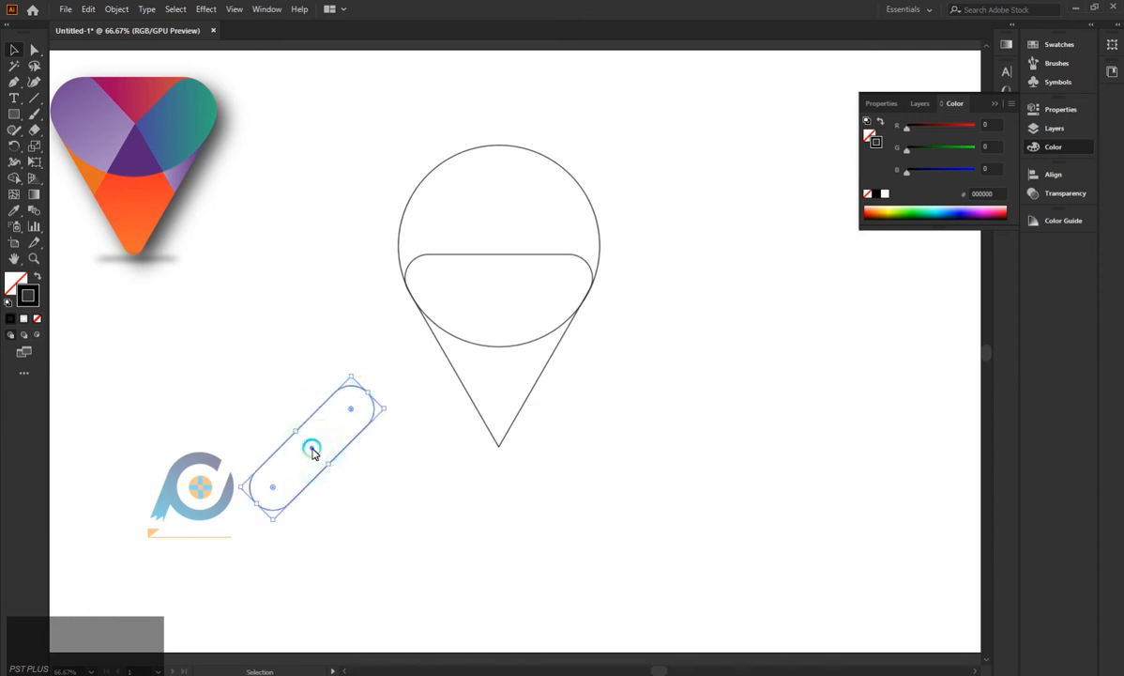
pyautogui.moveTo(366, 391)
pyautogui.mouseDown()
pyautogui.moveTo(350, 405)
pyautogui.moveTo(358, 402)
pyautogui.mouseUp()
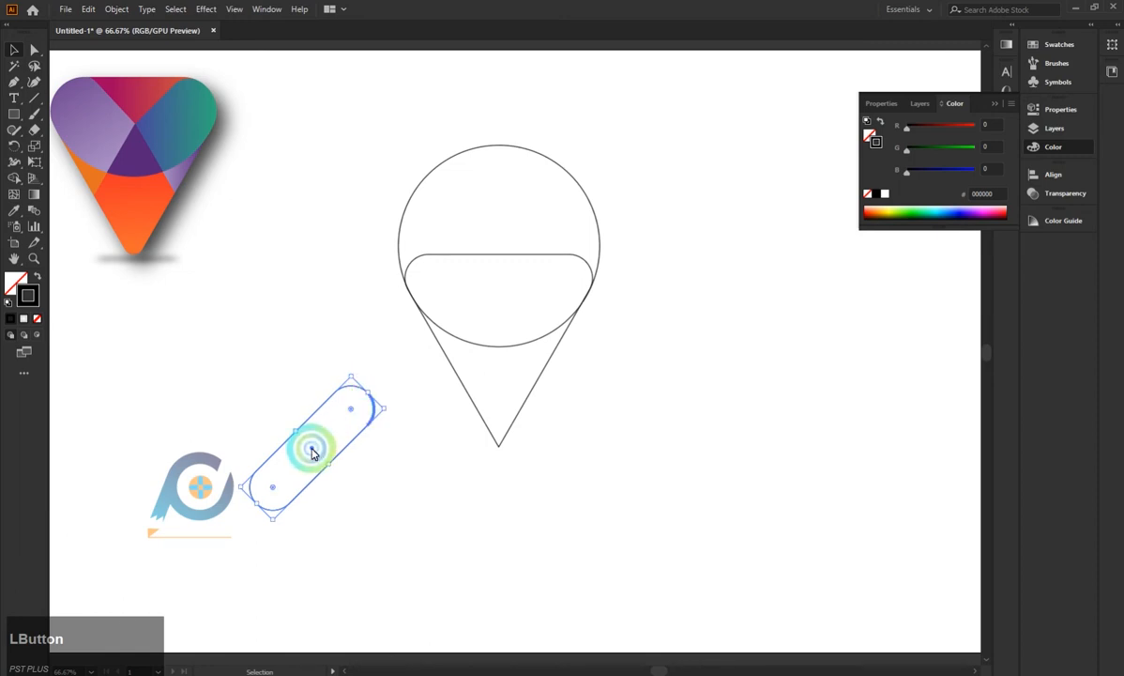
# - Move the tilted capsule into the triangle so its upper end fits exactly in the rounded right corner
pyautogui.moveTo(312, 447); pyautogui.dragTo(531, 319)
pyautogui.scroll(-3, 584, 293)
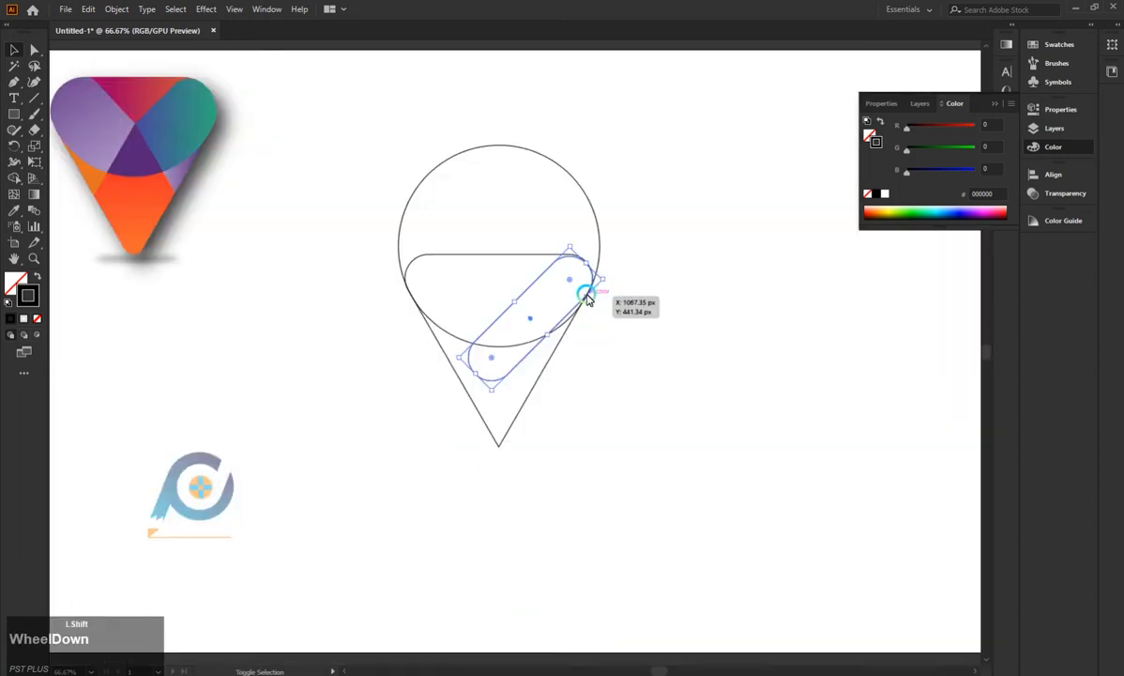
pyautogui.scroll(5, 585, 294)
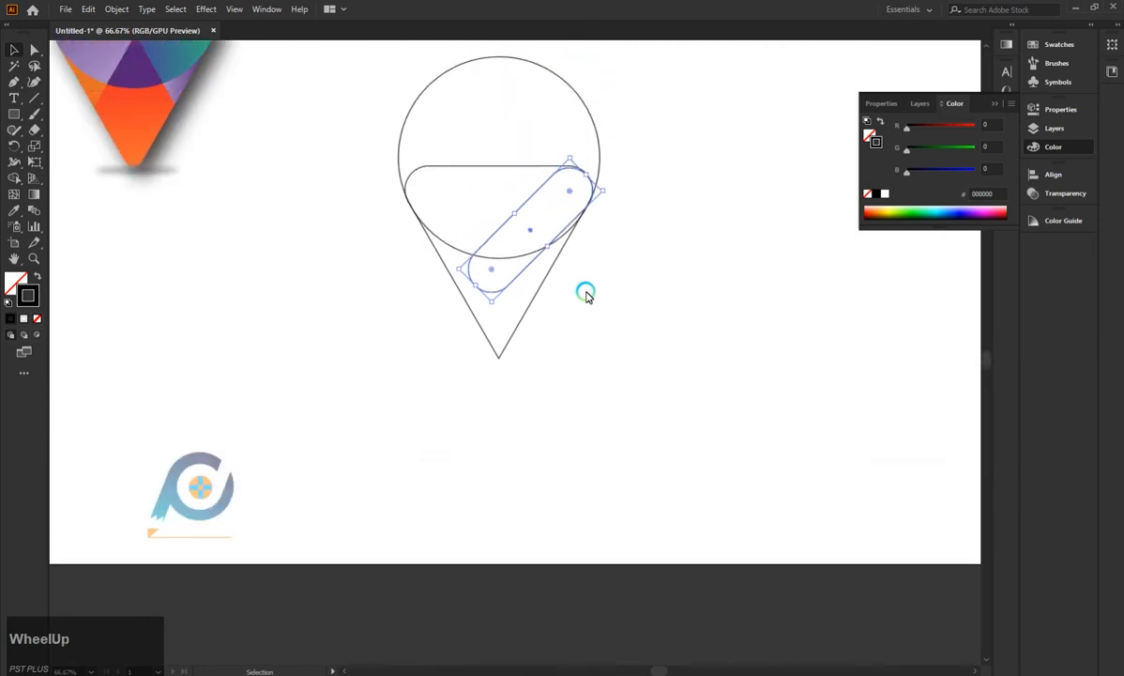
pyautogui.scroll(3, 585, 293)
pyautogui.scroll(2, 591, 240)
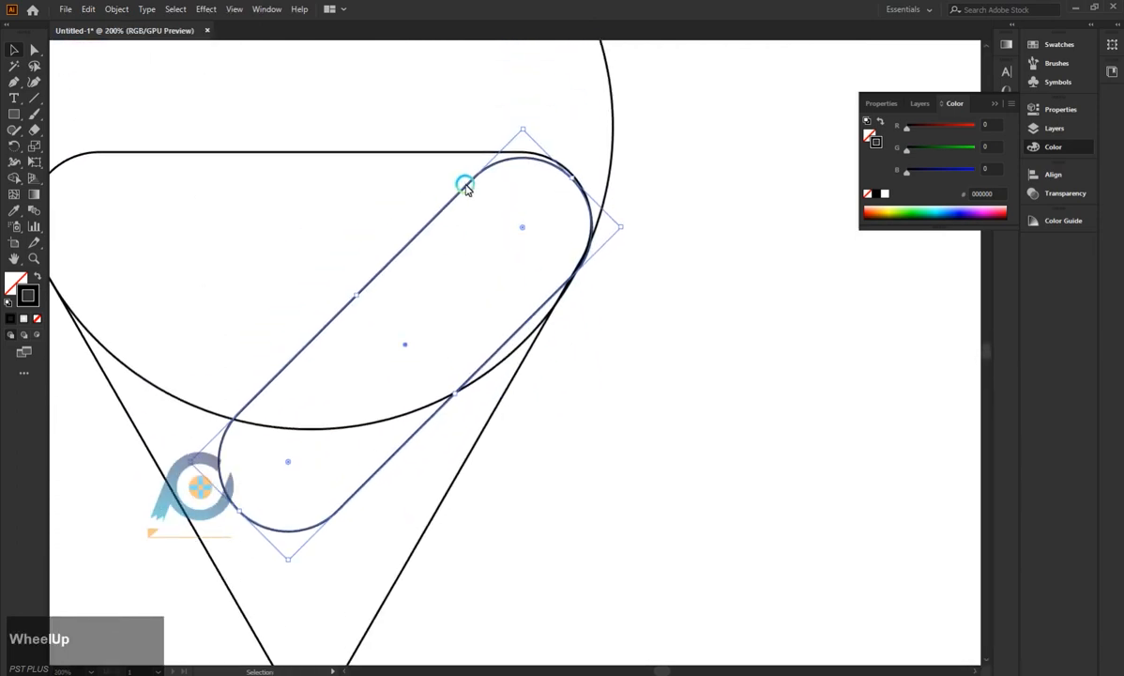
pyautogui.moveTo(467, 187); pyautogui.dragTo(464, 181)
pyautogui.click(566, 226)
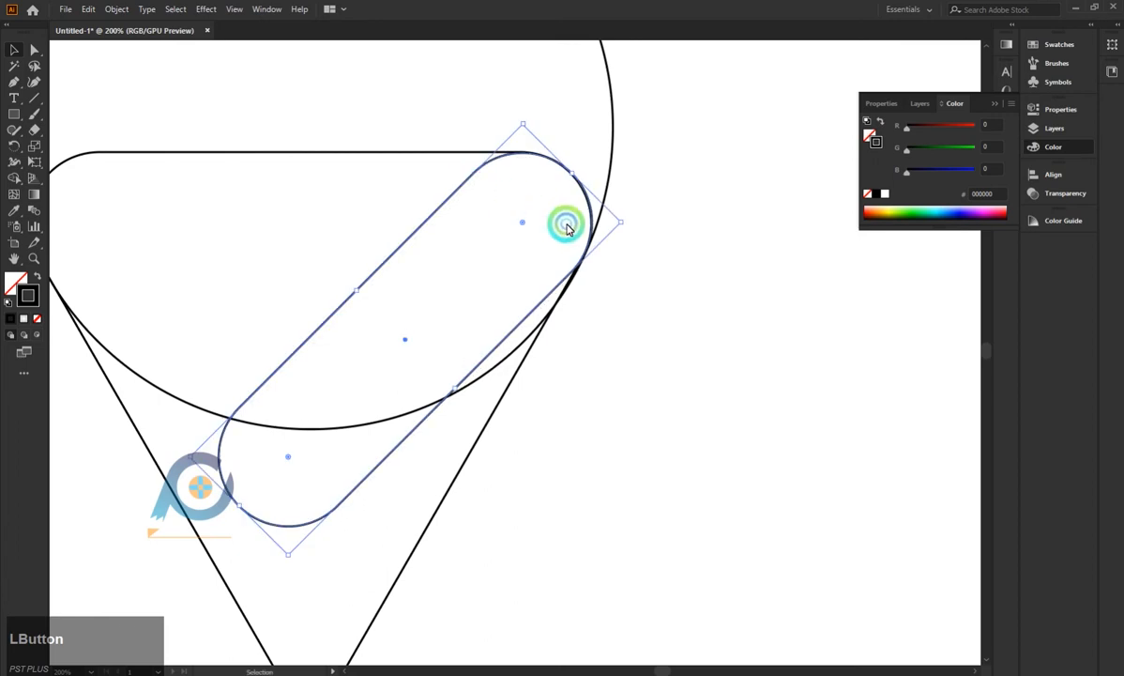
pyautogui.click(675, 277)
# - Duplicate the tilted capsule toward the left and rotate the copy about 90 degrees counterclockwise so it leans the opposite way
pyautogui.scroll(-1, 533, 343)
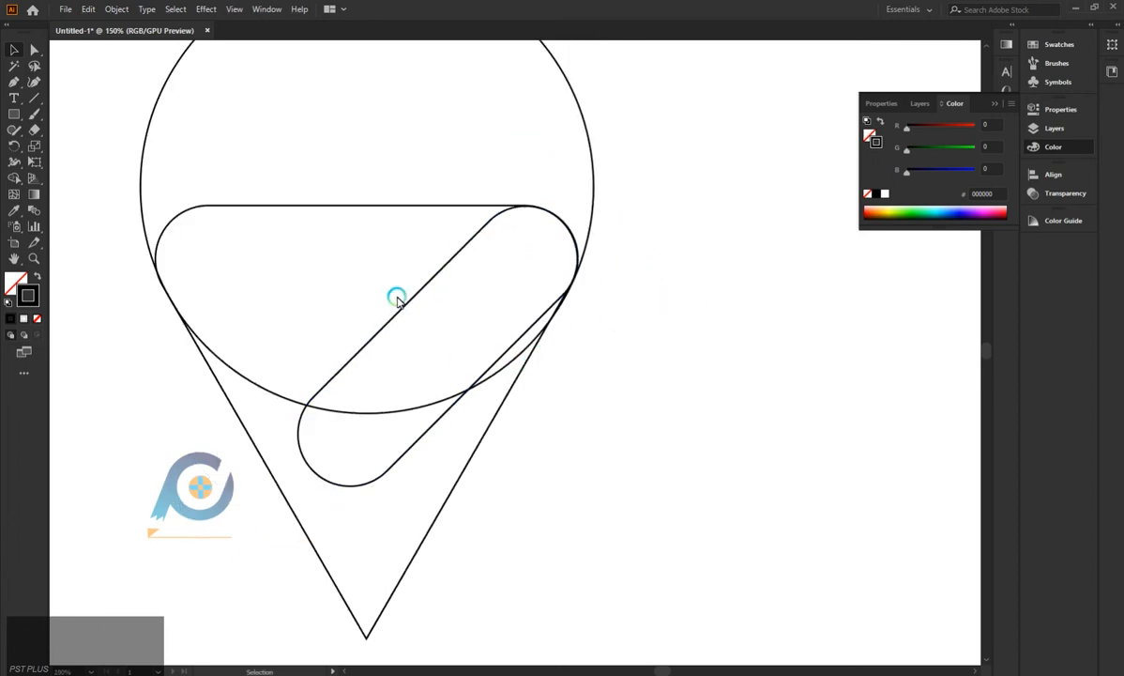
pyautogui.click(396, 300)
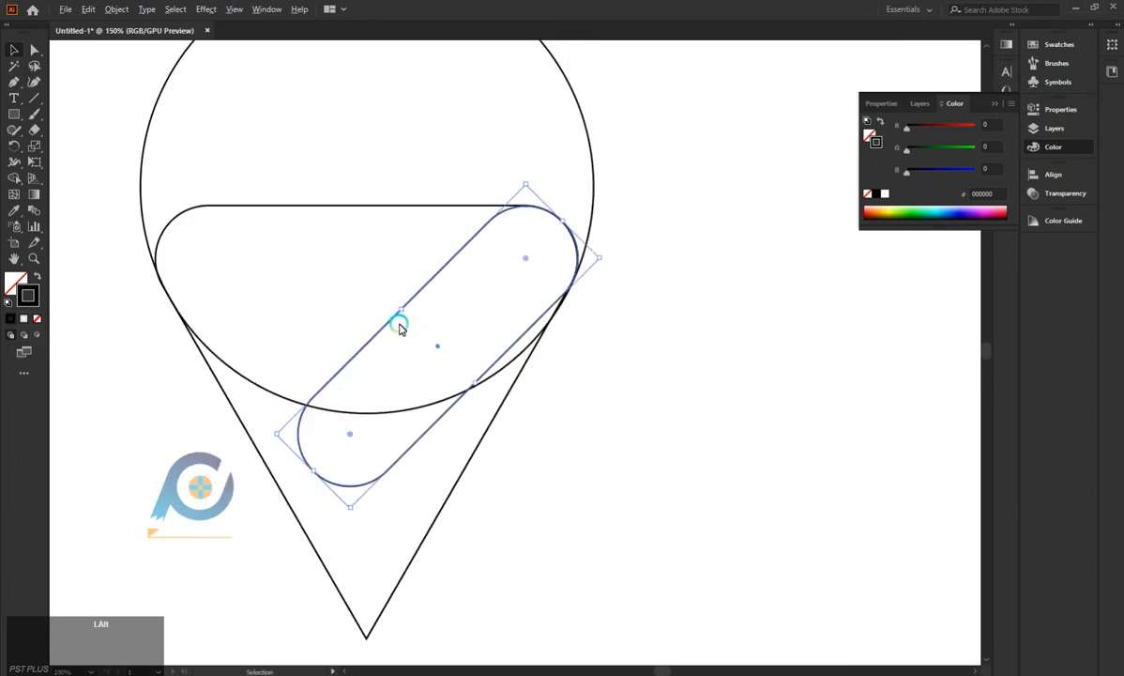
pyautogui.moveTo(400, 311); pyautogui.dragTo(394, 317)
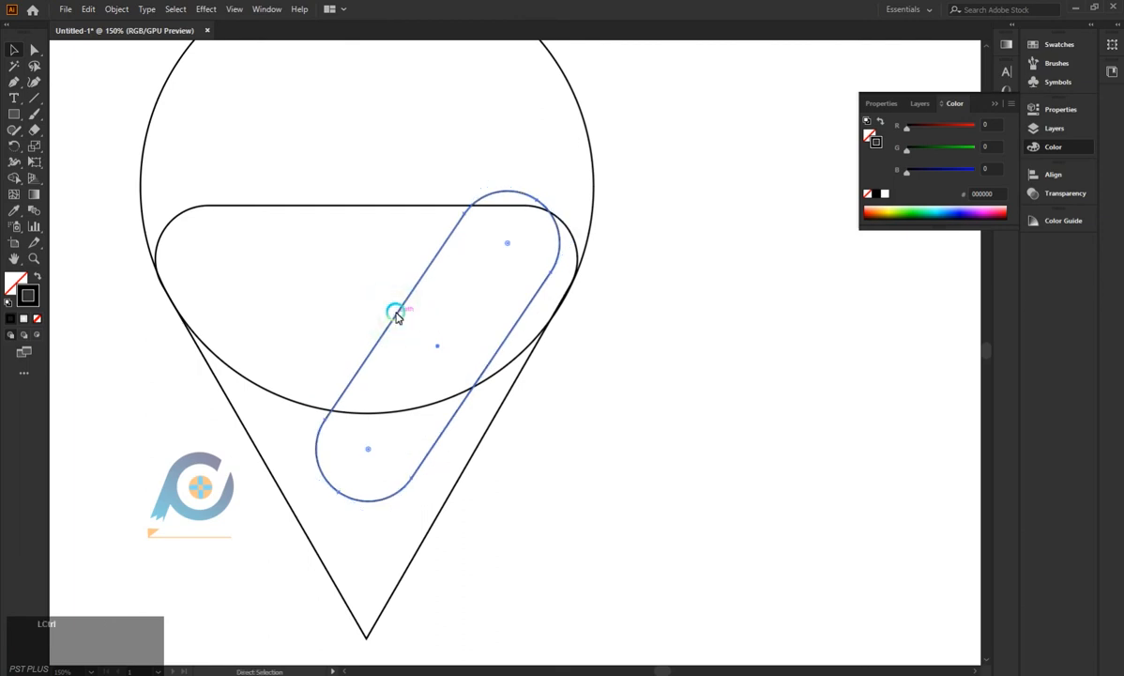
pyautogui.hotkey('ctrl', 'z')
pyautogui.moveTo(392, 320); pyautogui.dragTo(310, 308)
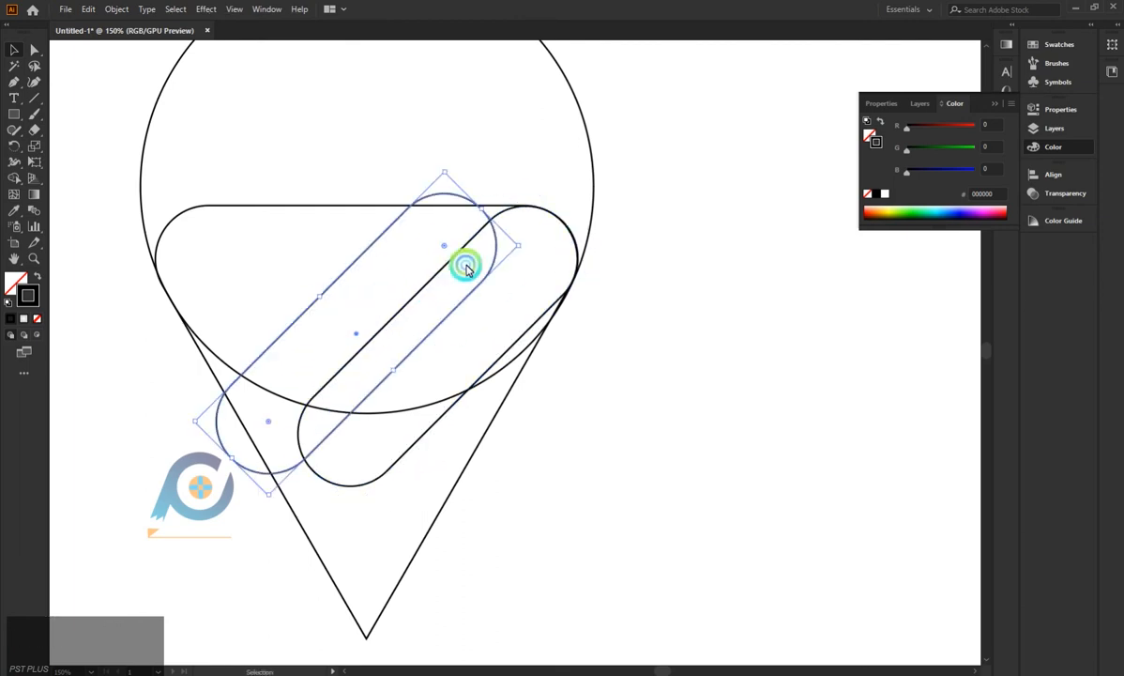
pyautogui.moveTo(526, 247); pyautogui.dragTo(272, 171)
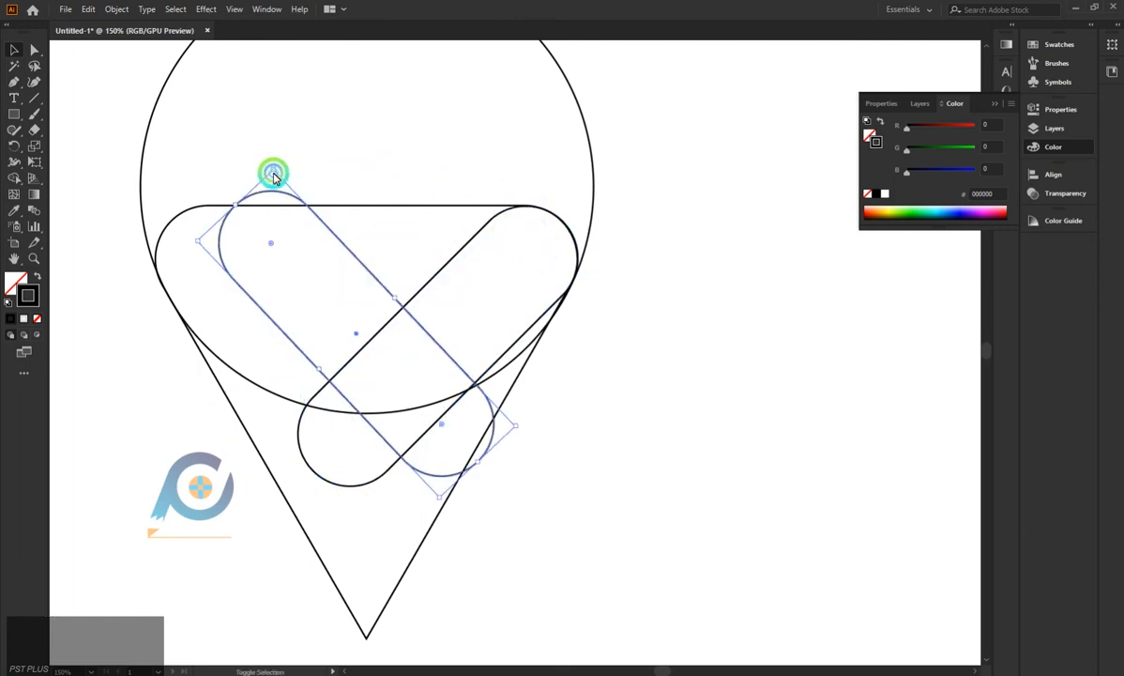
# - Move the capsule copy so its upper end lines up with the triangle's rounded left corner
pyautogui.moveTo(366, 341); pyautogui.dragTo(294, 350)
pyautogui.scroll(2, 157, 280)
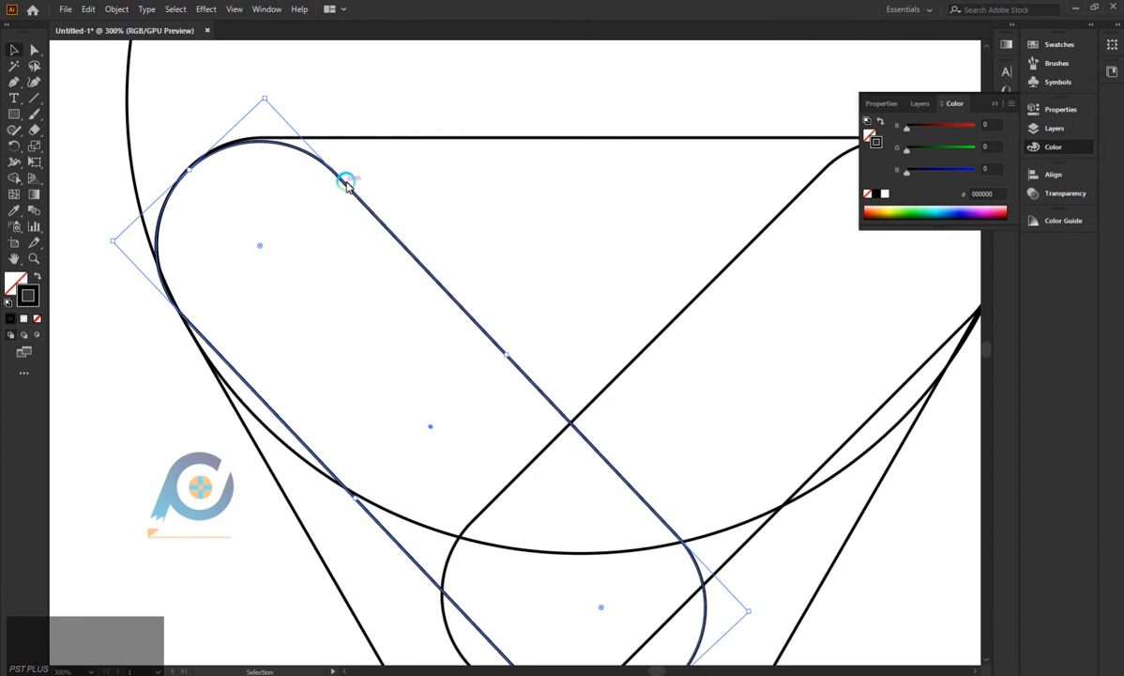
pyautogui.moveTo(347, 184); pyautogui.dragTo(347, 184)
pyautogui.click(118, 338)
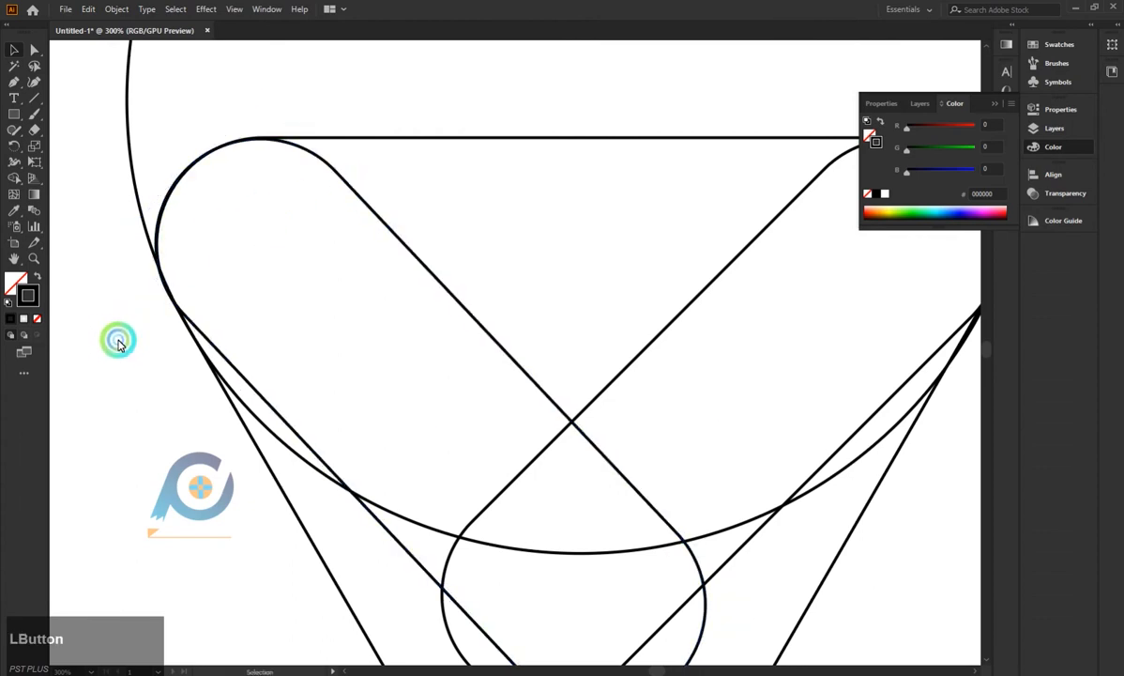
# - Draw an upright triangle with the Polygon tool in the empty area to the upper left of the circle
pyautogui.scroll(-2, 118, 344)
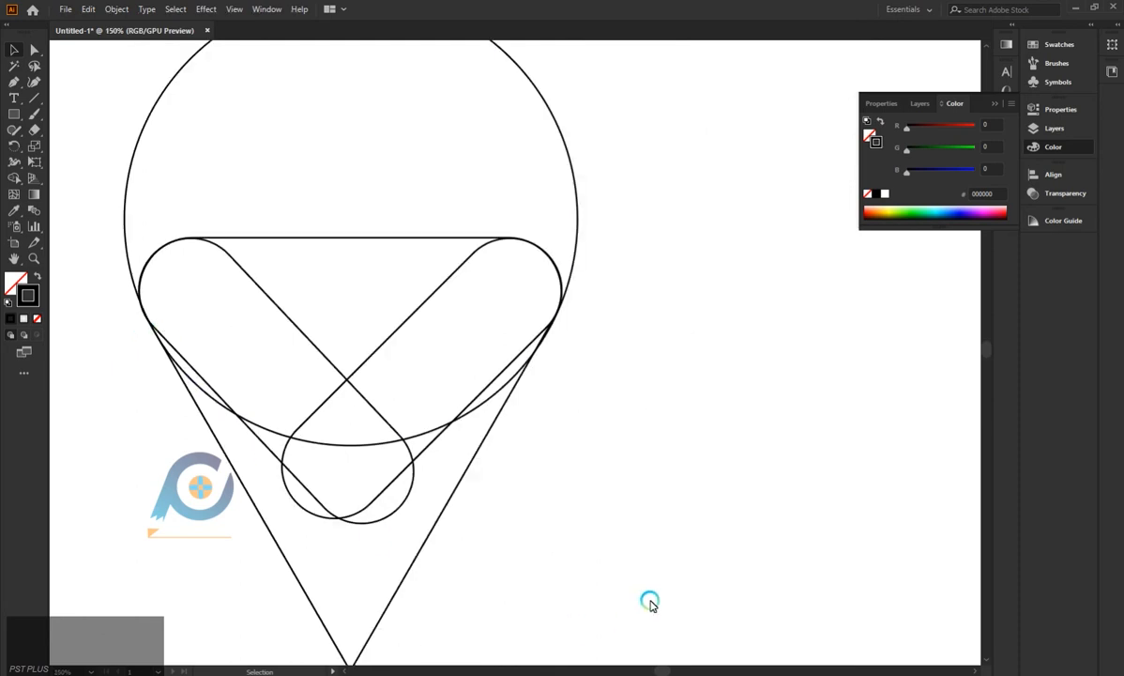
pyautogui.moveTo(666, 670); pyautogui.dragTo(652, 665)
pyautogui.scroll(-1, 737, 567)
pyautogui.click(605, 596)
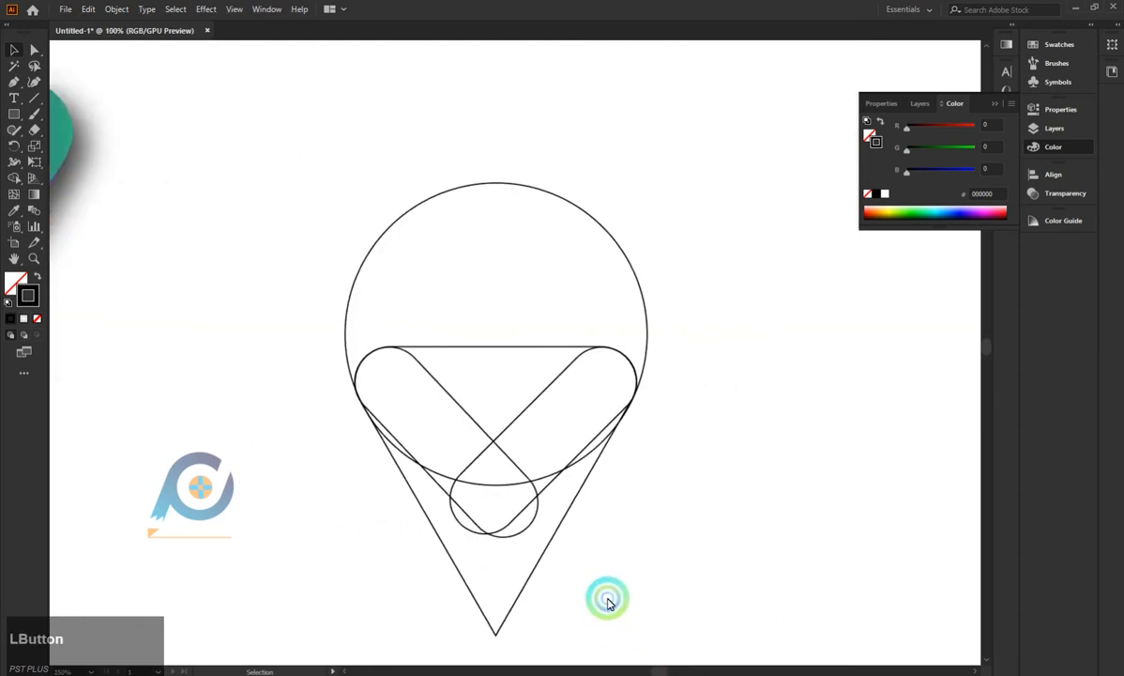
pyautogui.click(553, 595)
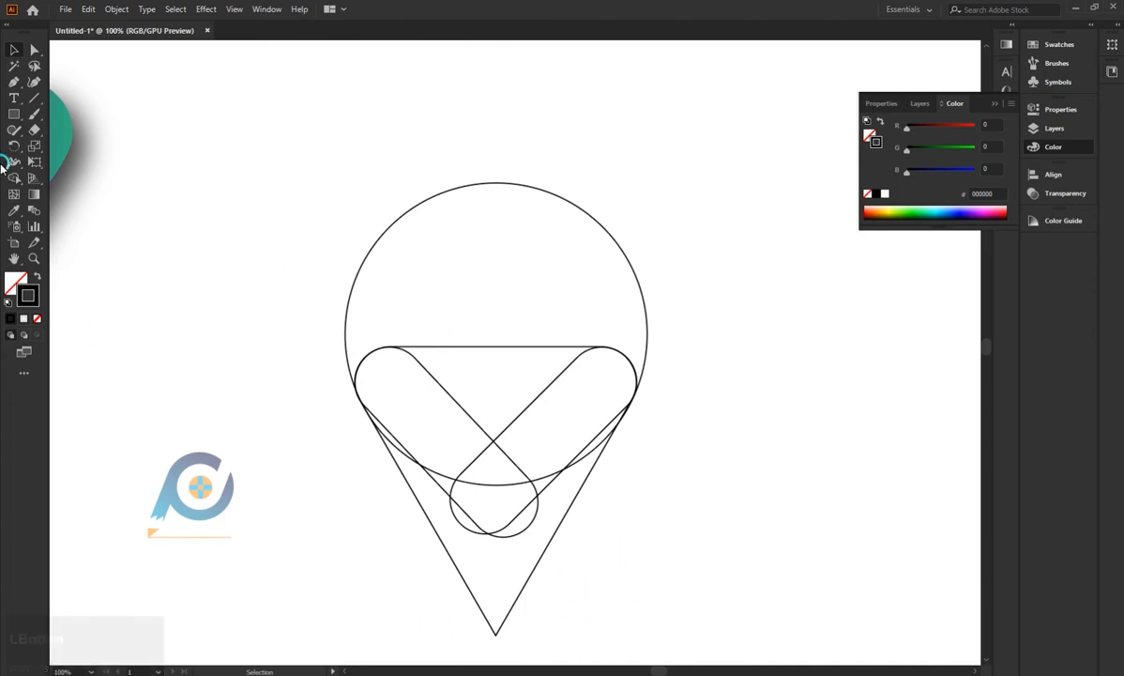
pyautogui.rightClick(14, 114)
pyautogui.click(69, 166)
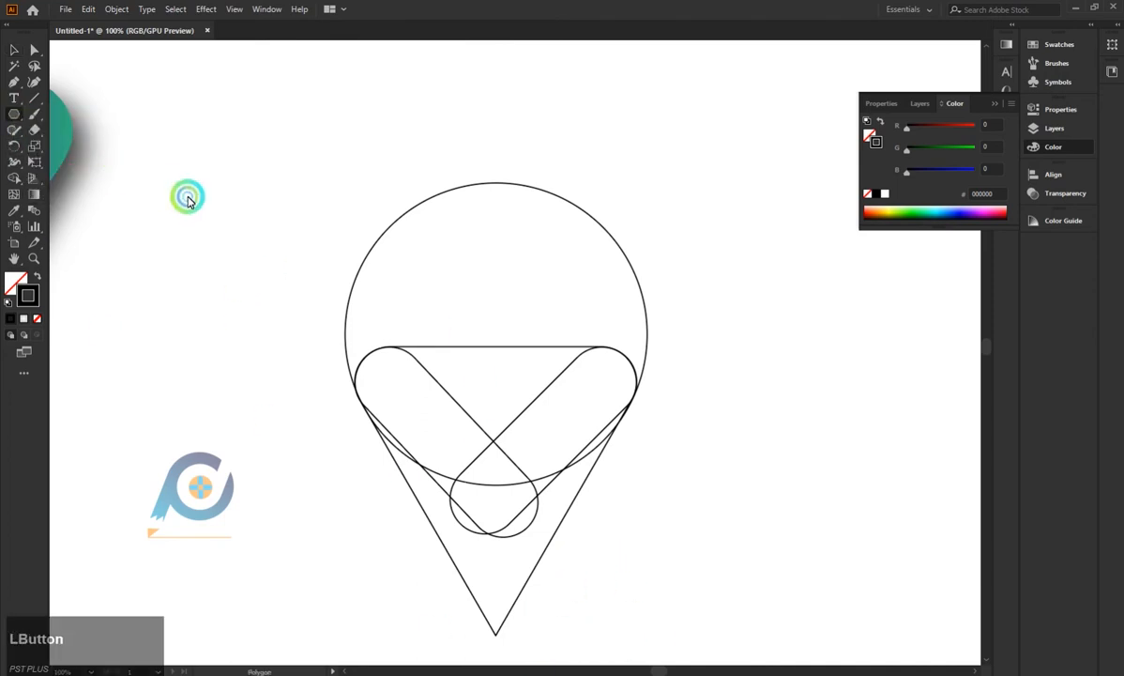
pyautogui.moveTo(221, 230); pyautogui.dragTo(268, 329)
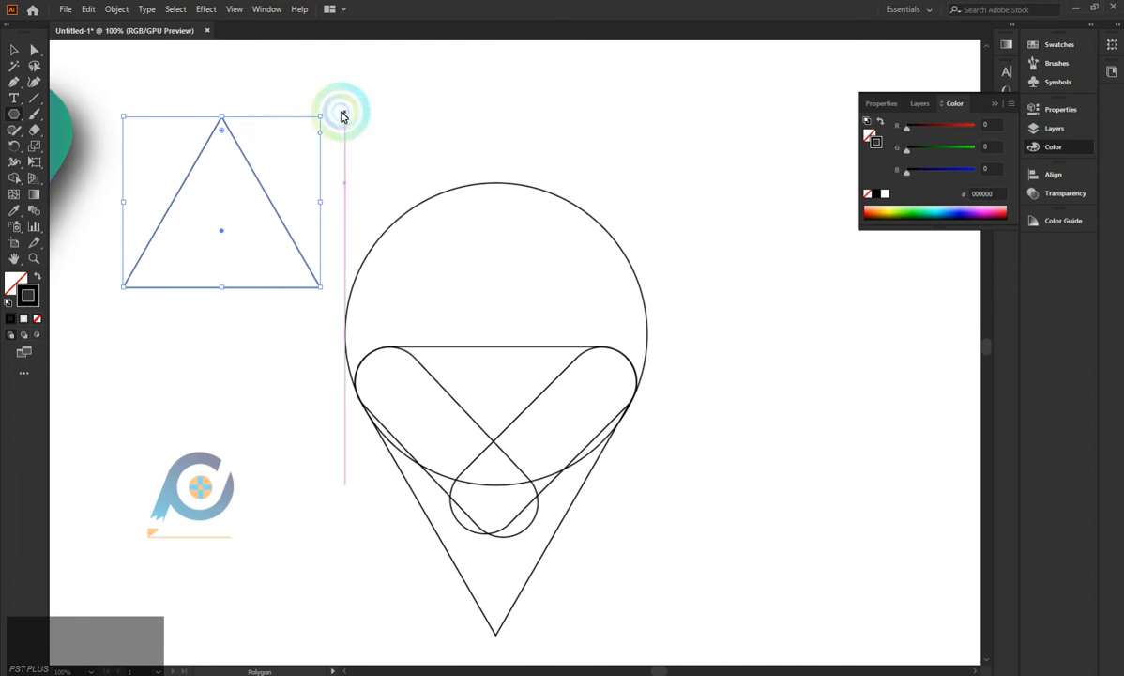
# - Move the upright triangle so its apex sits where the two capsules' inner edges cross
pyautogui.moveTo(325, 114); pyautogui.dragTo(494, 495)
pyautogui.scroll(-1, 329, 428)
pyautogui.scroll(-1, 330, 428)
pyautogui.click(12, 98)
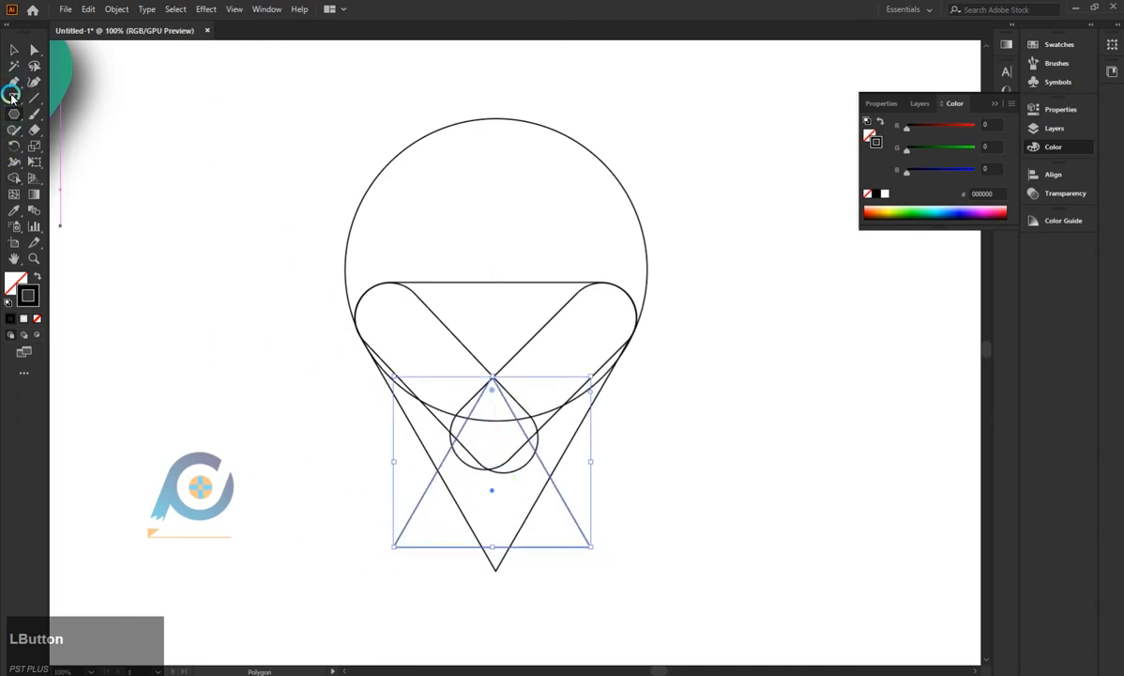
pyautogui.click(754, 476)
pyautogui.scroll(3, 491, 432)
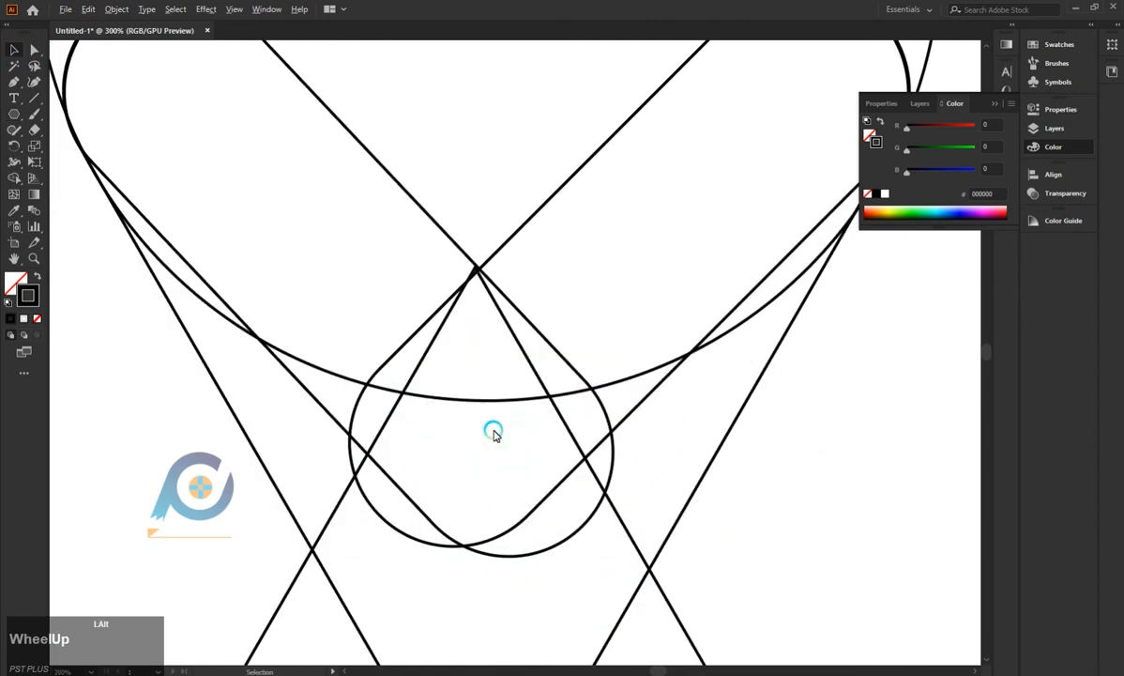
# - Nudge the upright triangle slightly so its apex sits exactly on the crossing of the two capsules' inner edges
pyautogui.click(487, 292)
pyautogui.moveTo(489, 293); pyautogui.dragTo(493, 293)
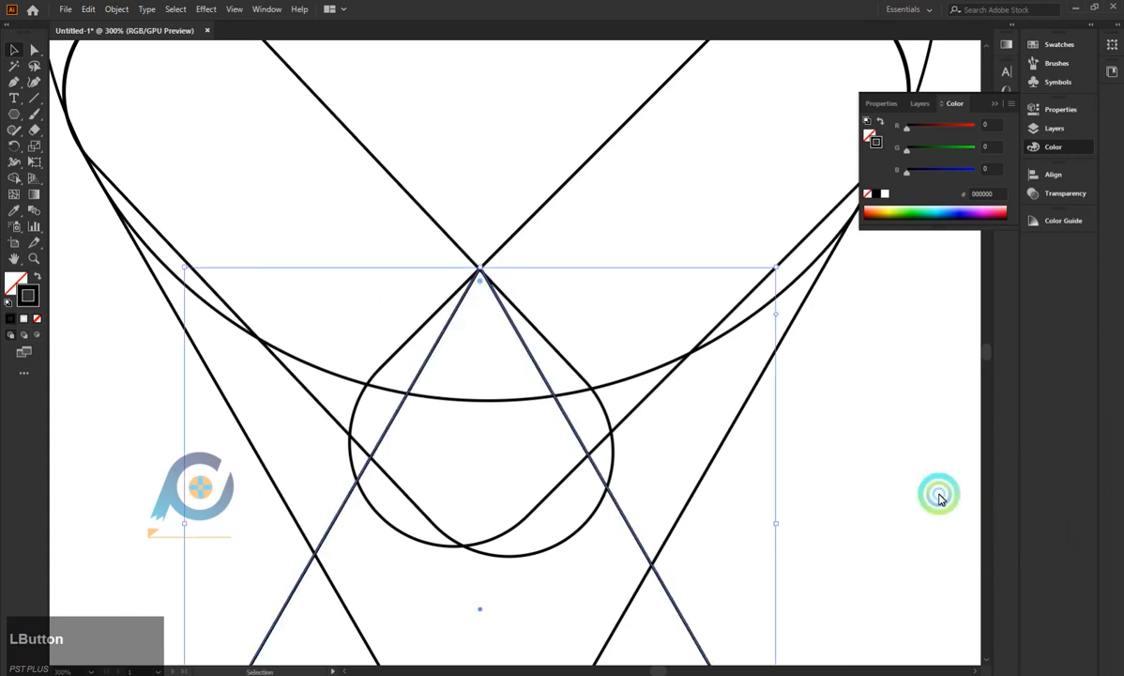
pyautogui.click(911, 483)
# - Select all the outlines and remove the circle's part above the rounded triangle and the upright triangle's protruding lower corners with Shape Builder
pyautogui.scroll(-4, 833, 514)
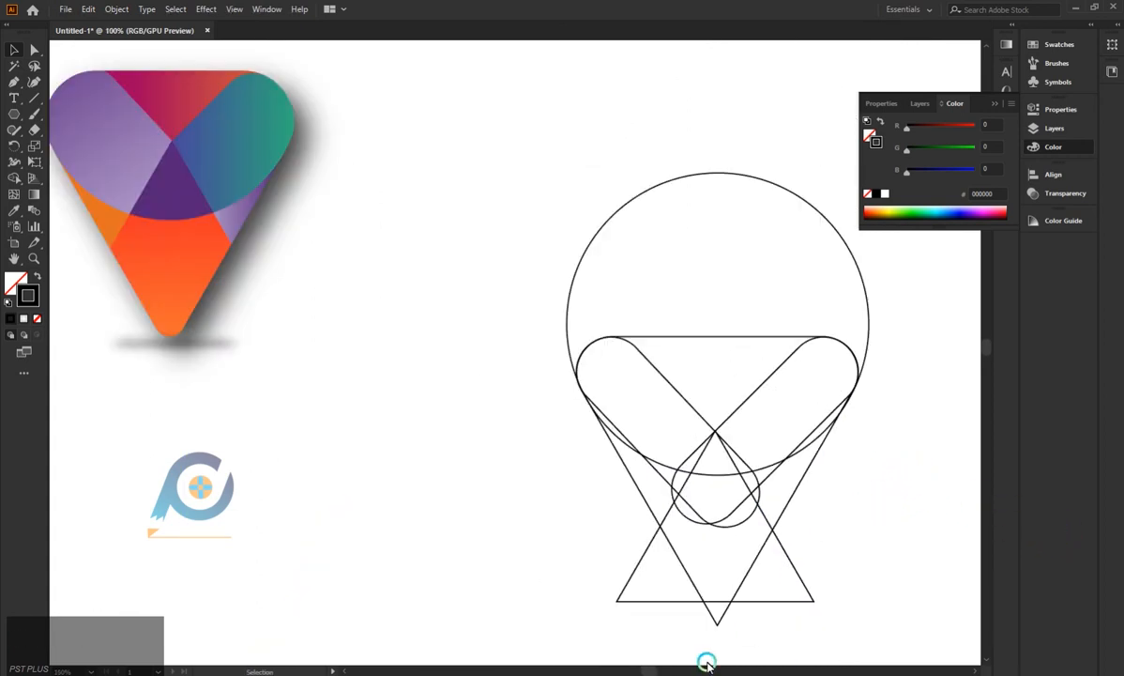
pyautogui.moveTo(653, 670); pyautogui.dragTo(665, 667)
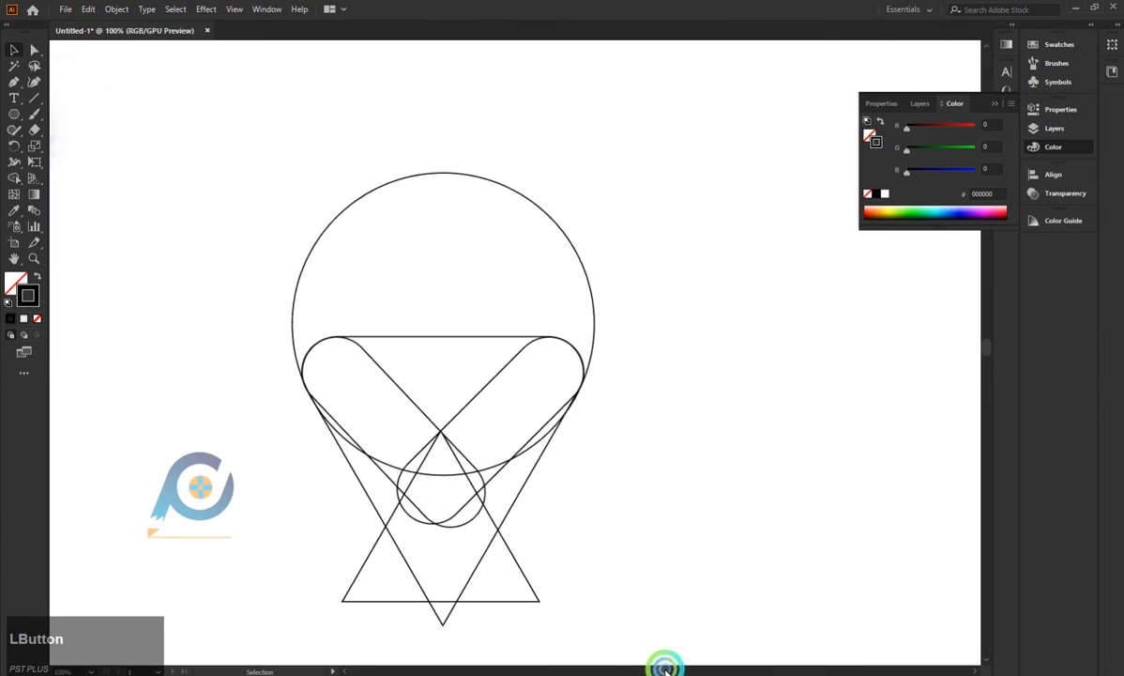
pyautogui.scroll(-2, 640, 481)
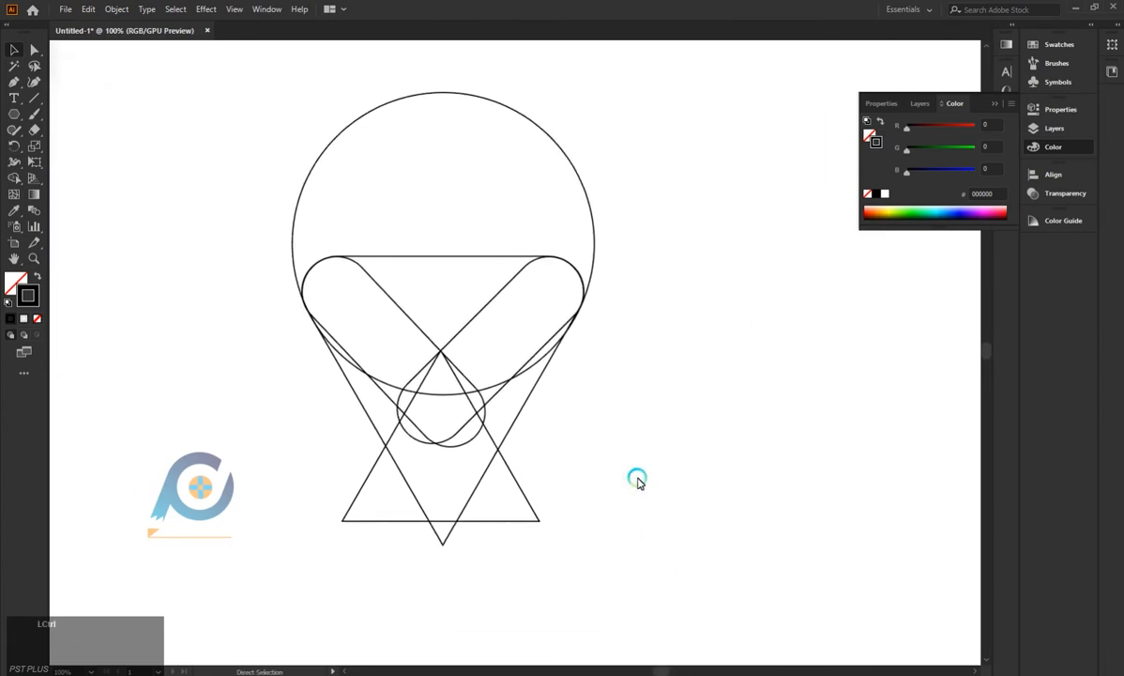
pyautogui.moveTo(200, 123)
pyautogui.mouseDown()
pyautogui.moveTo(607, 547)
pyautogui.moveTo(735, 634)
pyautogui.mouseUp()
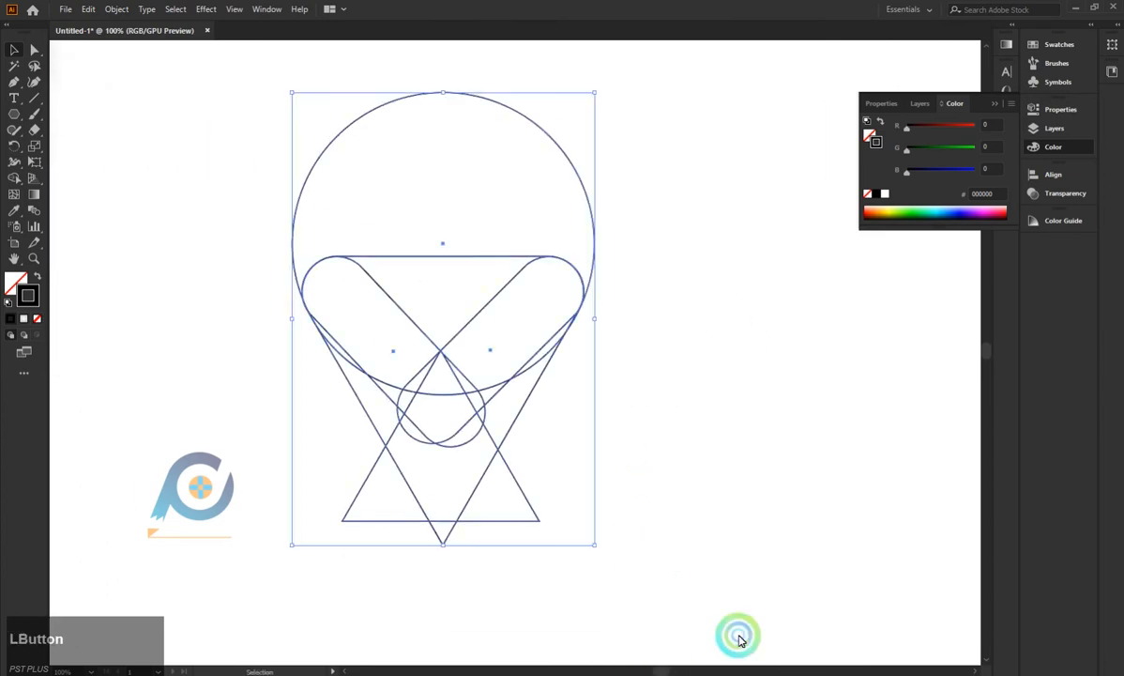
pyautogui.click(10, 185)
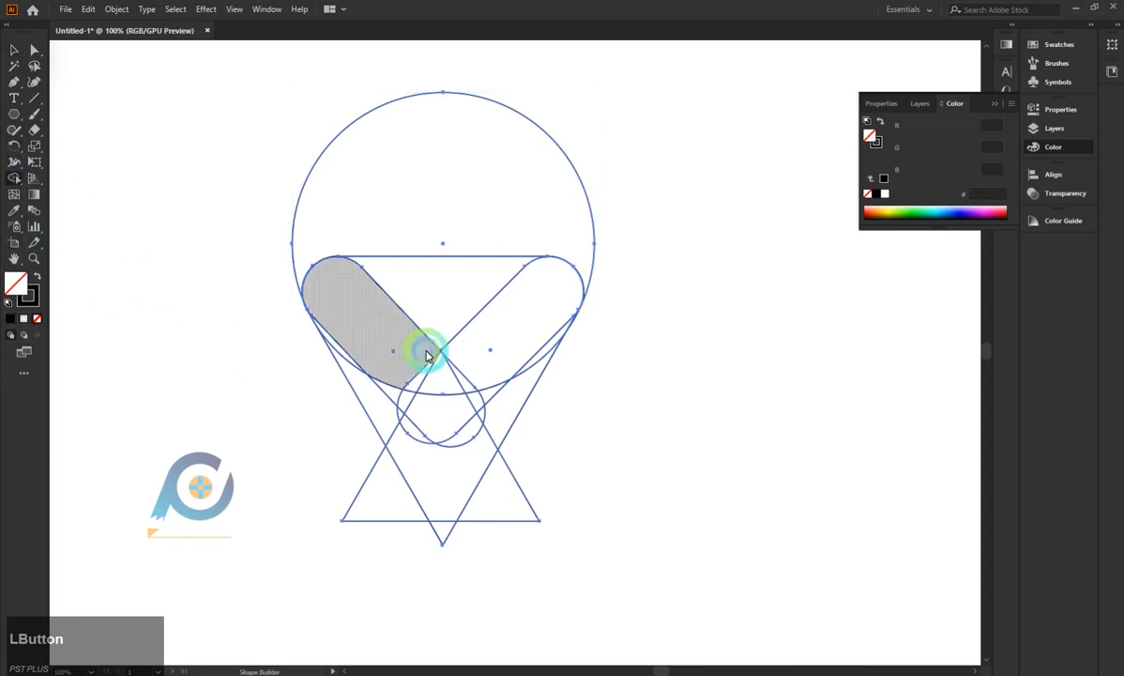
pyautogui.keyDown('alt'); pyautogui.click(444, 158); pyautogui.keyUp('alt')
pyautogui.moveTo(503, 512); pyautogui.dragTo(357, 500)
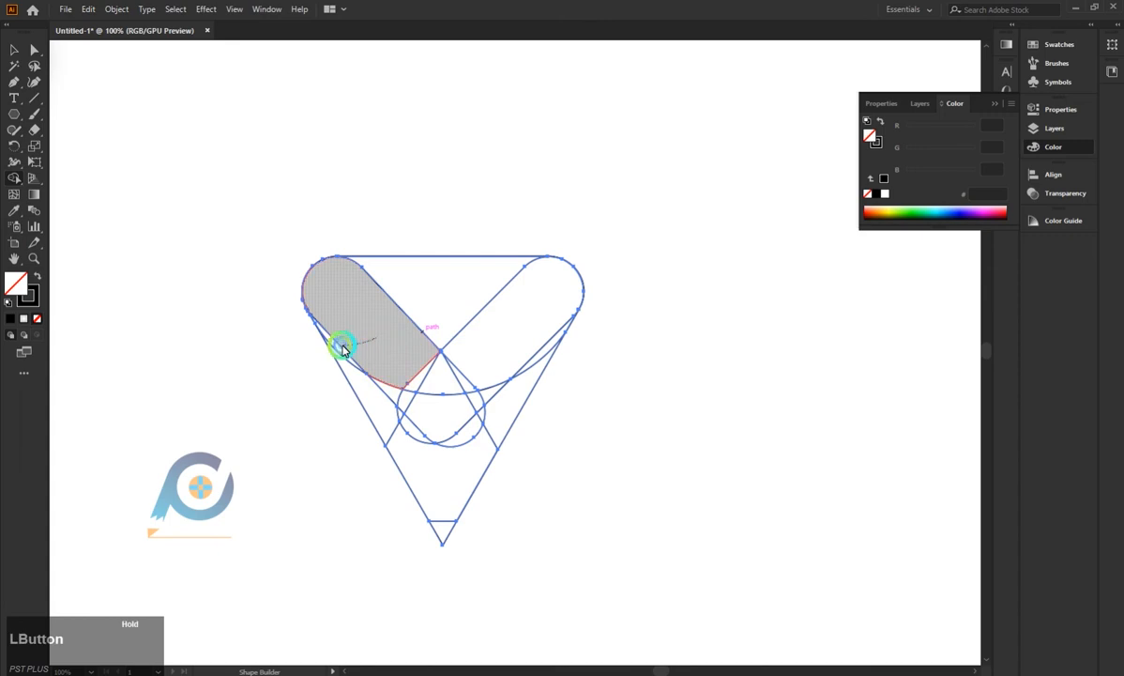
# - Try to merge the fragments of both capsule lobes, the side areas, the centre triangle and the lower tip into single regions with Shape Builder
pyautogui.moveTo(336, 346); pyautogui.dragTo(333, 346)
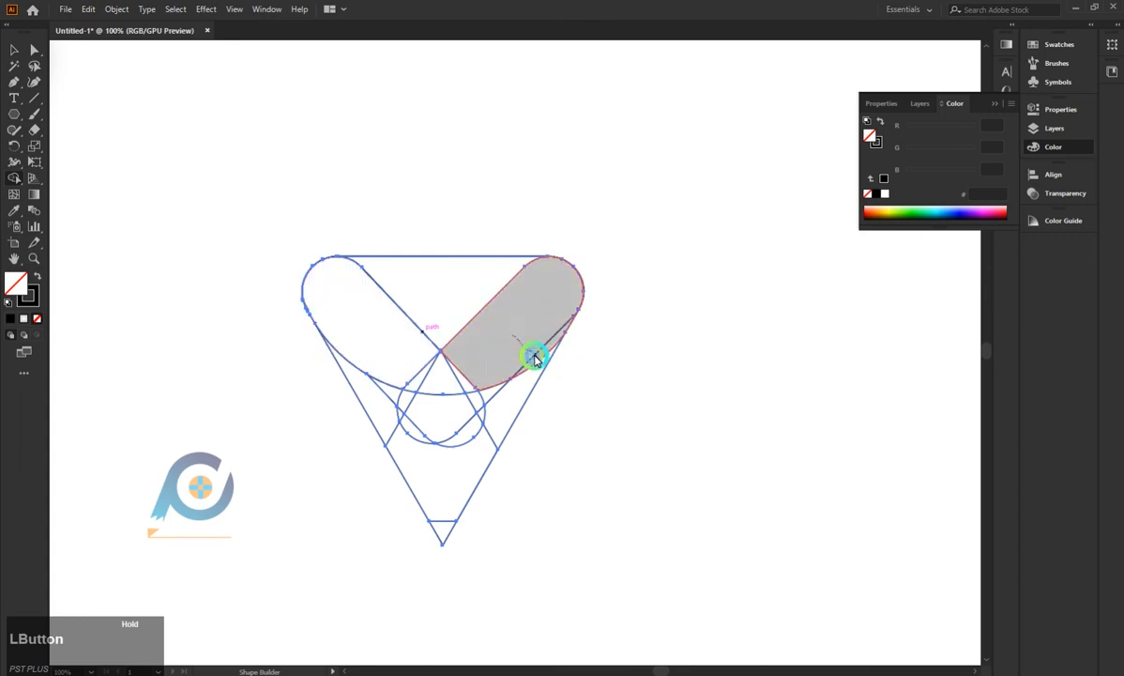
pyautogui.moveTo(533, 358); pyautogui.dragTo(525, 362)
pyautogui.moveTo(439, 387)
pyautogui.mouseDown()
pyautogui.moveTo(427, 452)
pyautogui.moveTo(424, 418)
pyautogui.moveTo(443, 530)
pyautogui.mouseUp()
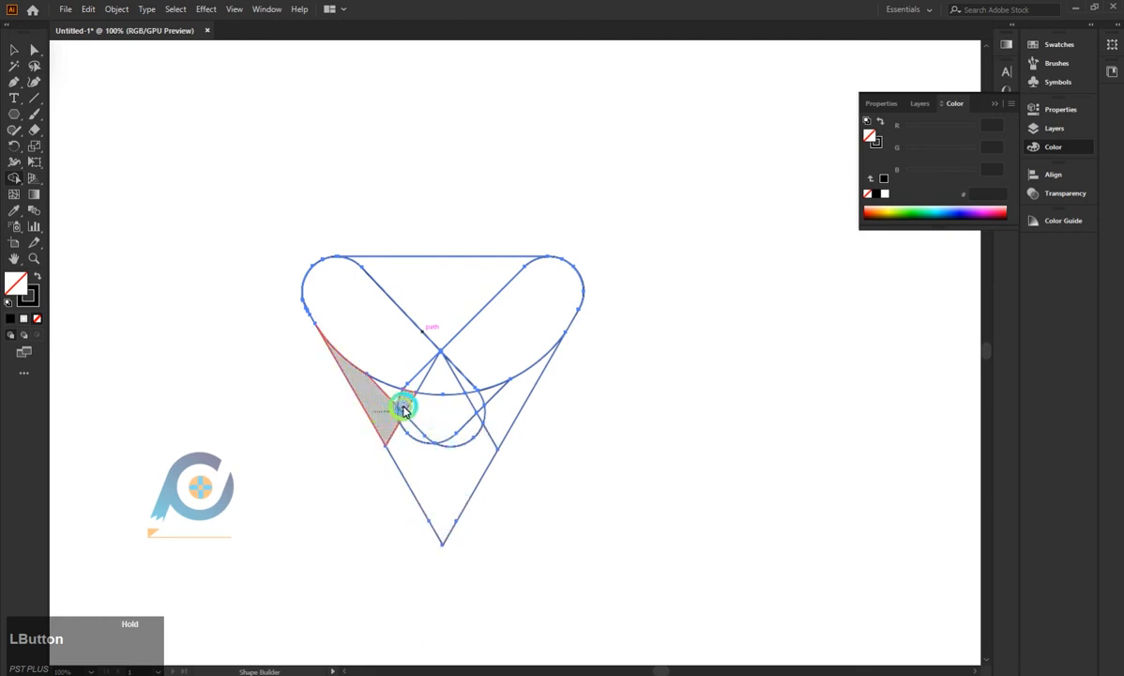
pyautogui.moveTo(393, 401); pyautogui.dragTo(396, 401)
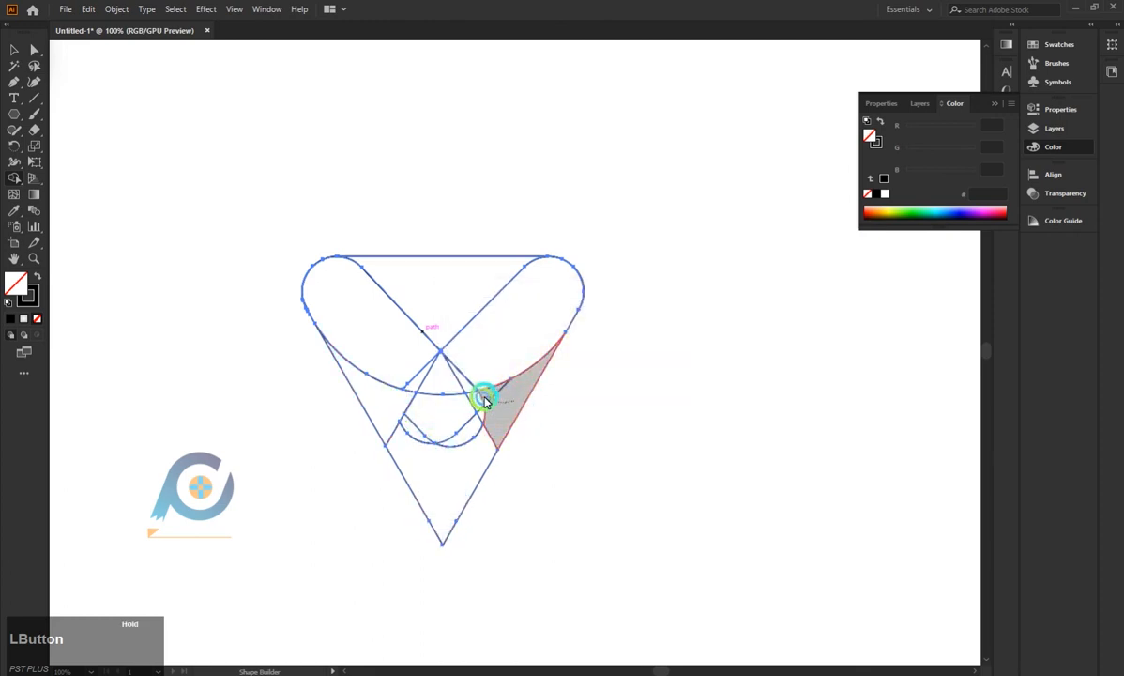
pyautogui.moveTo(482, 405); pyautogui.dragTo(535, 424)
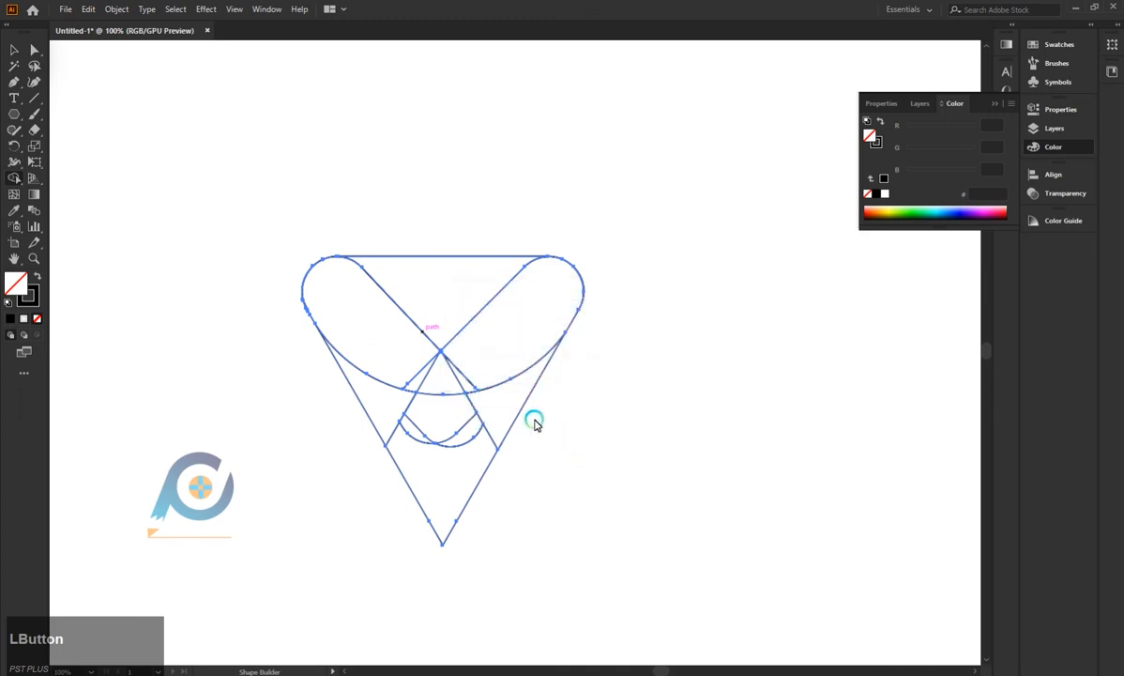
pyautogui.moveTo(457, 385); pyautogui.dragTo(433, 389)
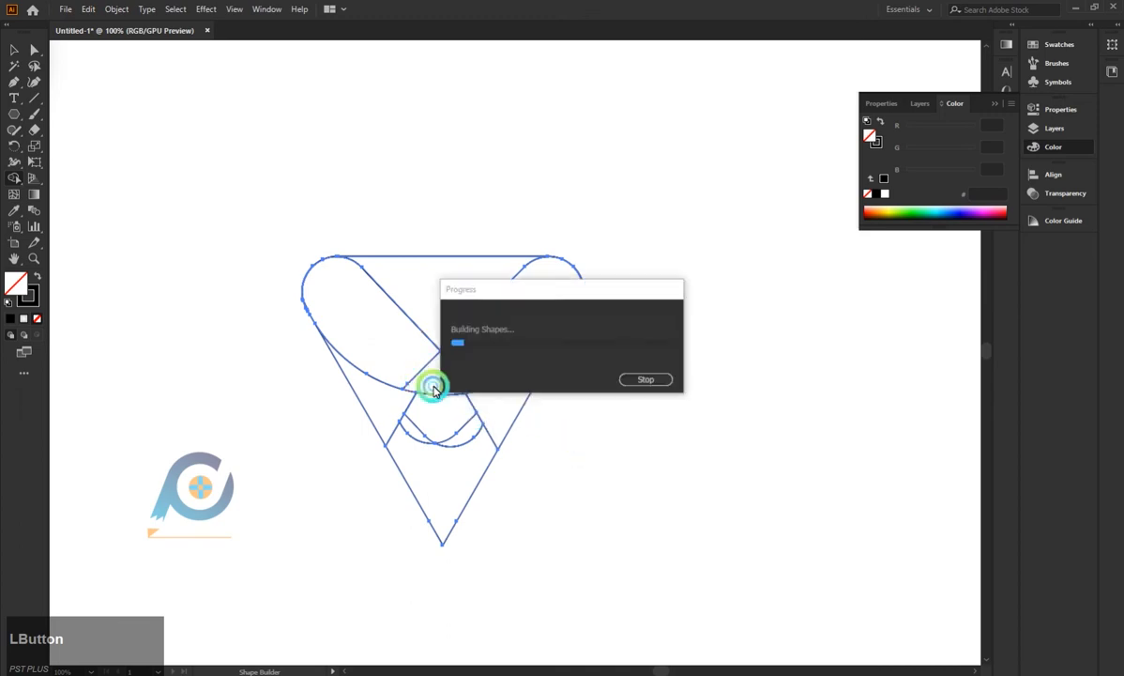
pyautogui.click(499, 520)
pyautogui.click(424, 431)
pyautogui.moveTo(425, 432)
pyautogui.mouseDown()
pyautogui.moveTo(439, 447)
pyautogui.moveTo(454, 441)
pyautogui.mouseUp()
# - Undo the region merges and the removal of the upright triangle's lower corners
pyautogui.scroll(-3, 286, 497)
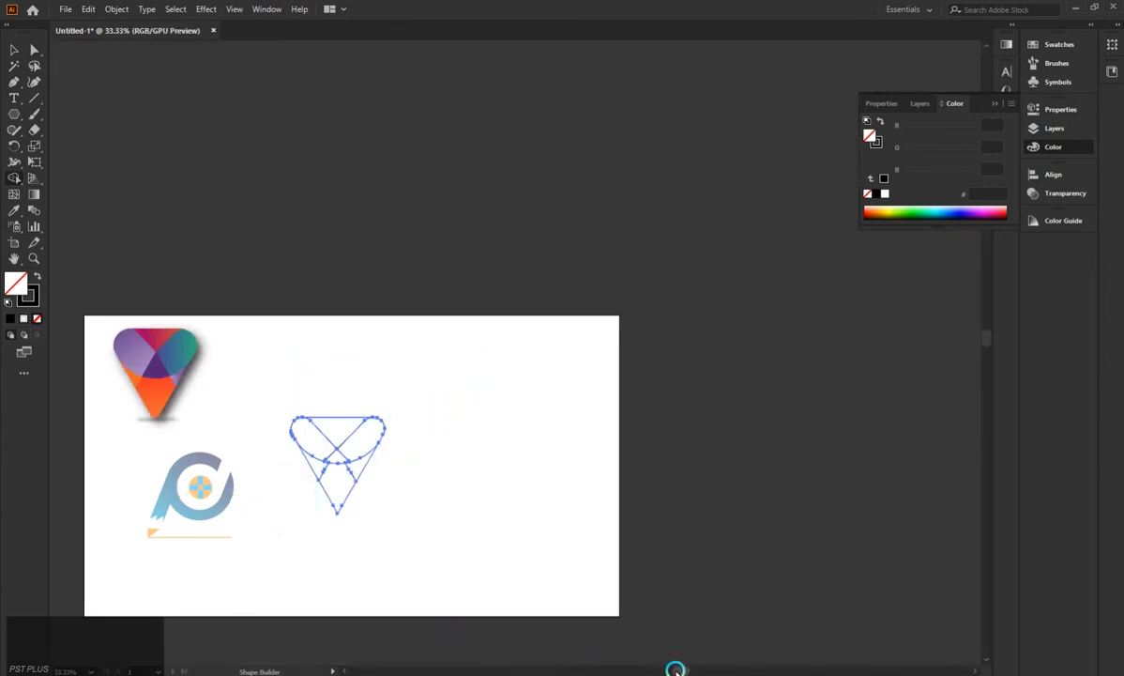
pyautogui.moveTo(676, 669); pyautogui.dragTo(656, 668)
pyautogui.scroll(2, 471, 470)
pyautogui.scroll(-1, 455, 486)
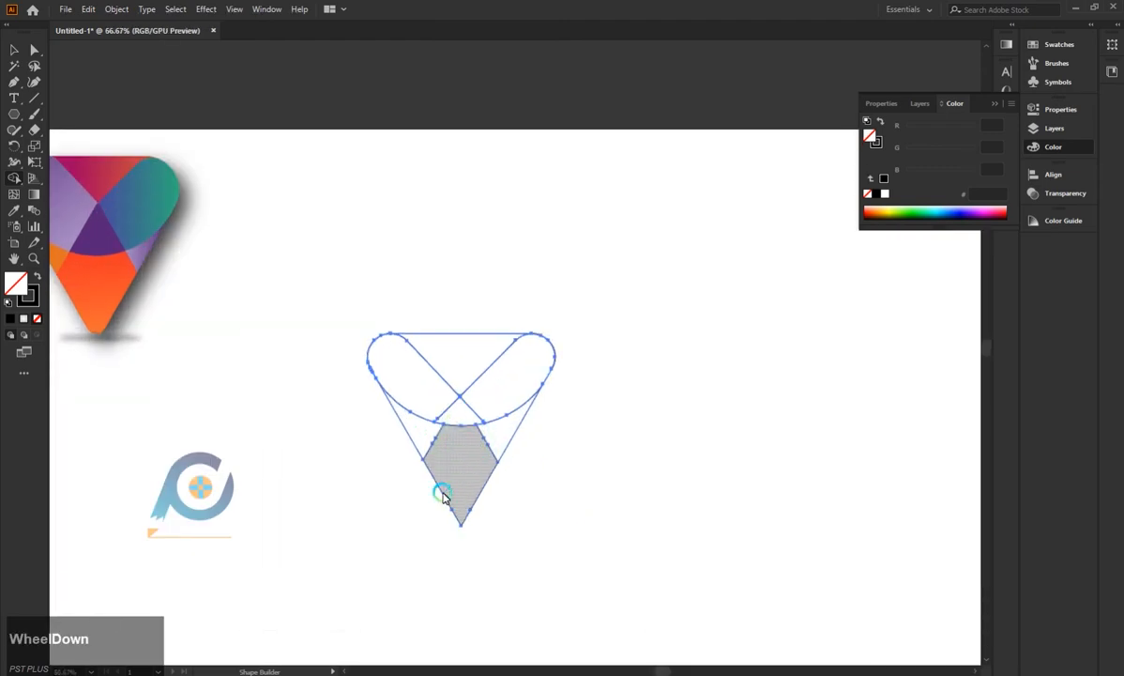
pyautogui.scroll(-1, 273, 452)
pyautogui.scroll(1, 274, 454)
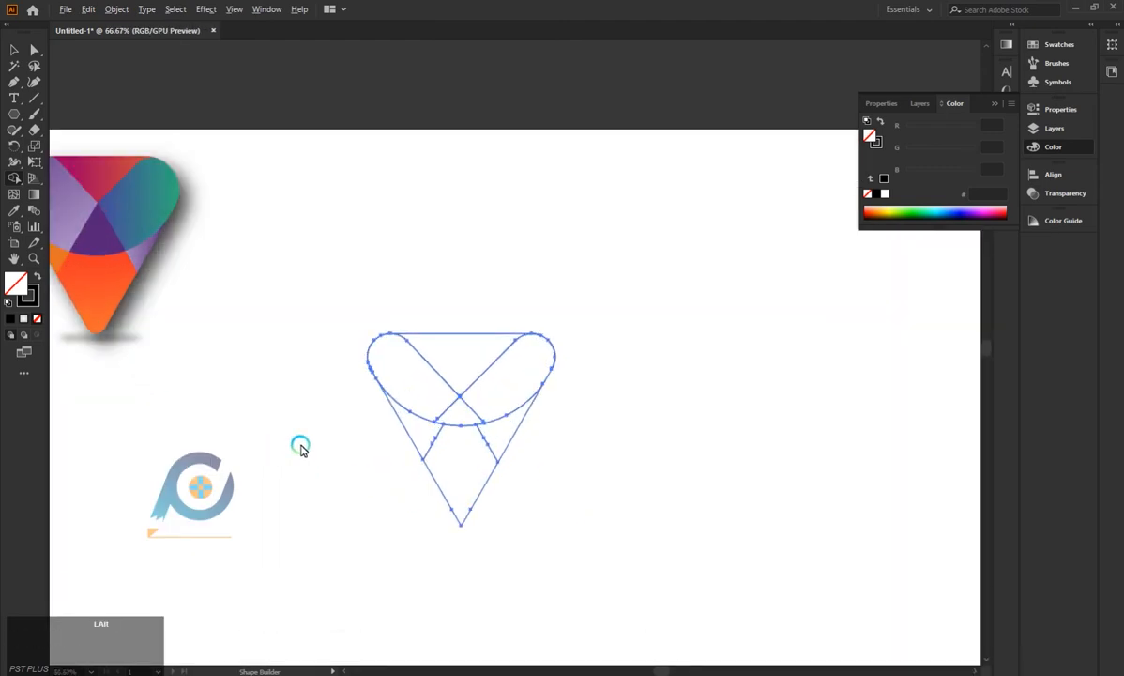
pyautogui.scroll(-1, 300, 449)
pyautogui.press('ctrl')
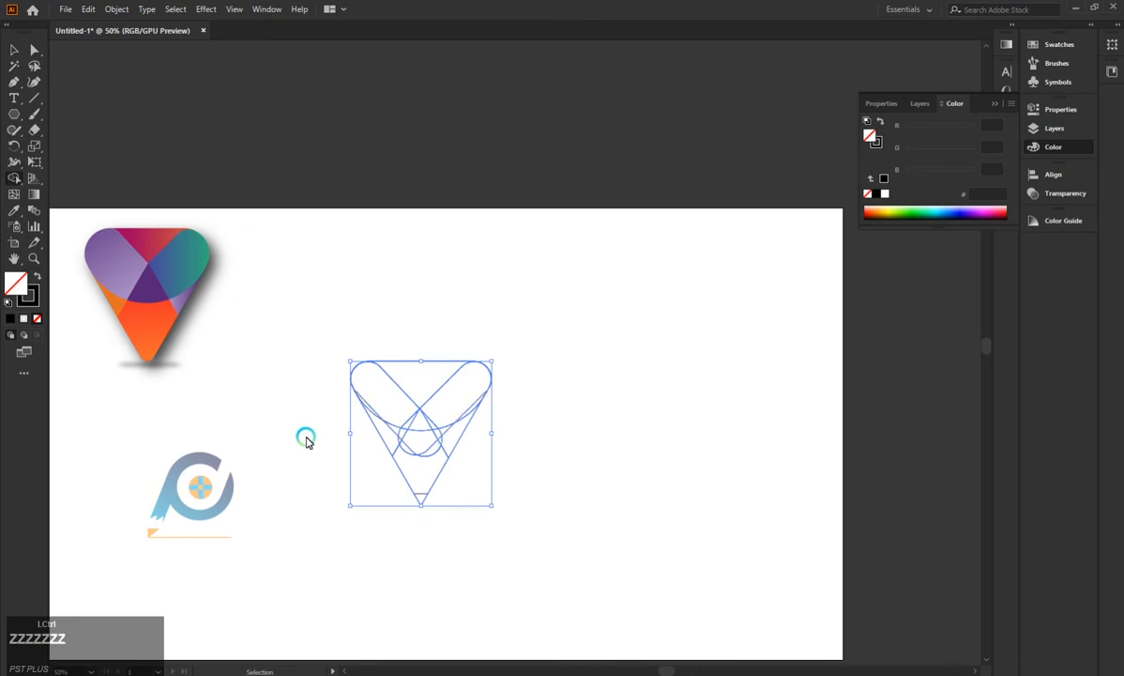
pyautogui.hotkey('ctrl', 'z')
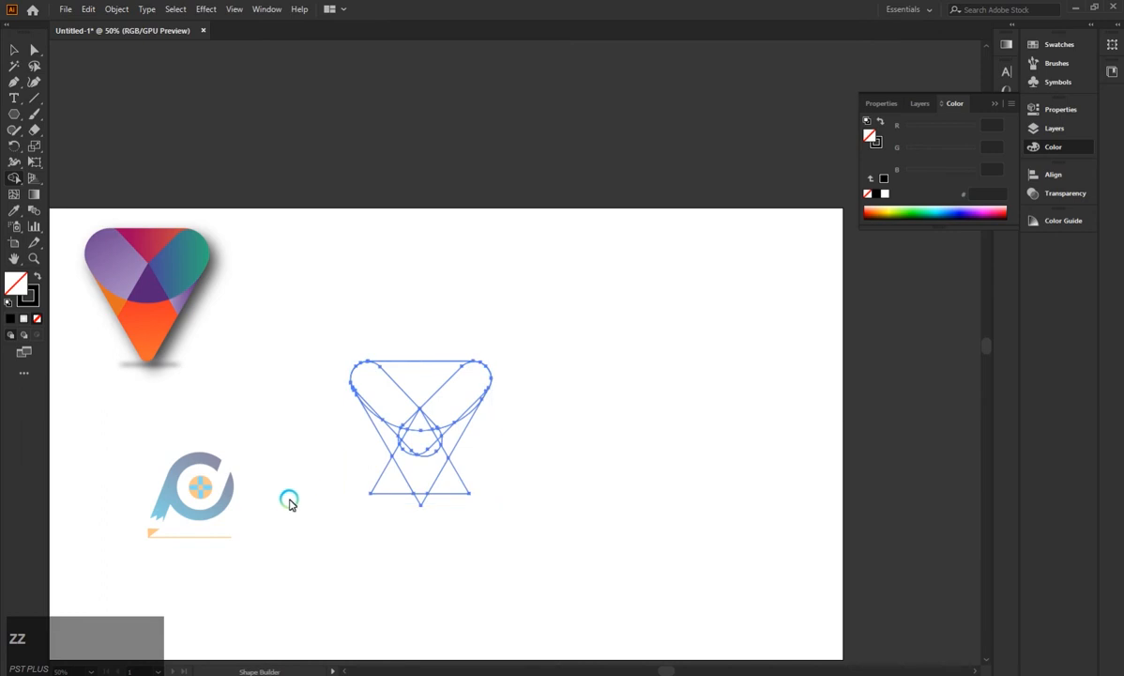
# - Select the whole construction and delete the upright triangle's two lower corners outside the inverted triangle with Shape Builder, leaving nothing selected
pyautogui.click(14, 50)
pyautogui.click(298, 521)
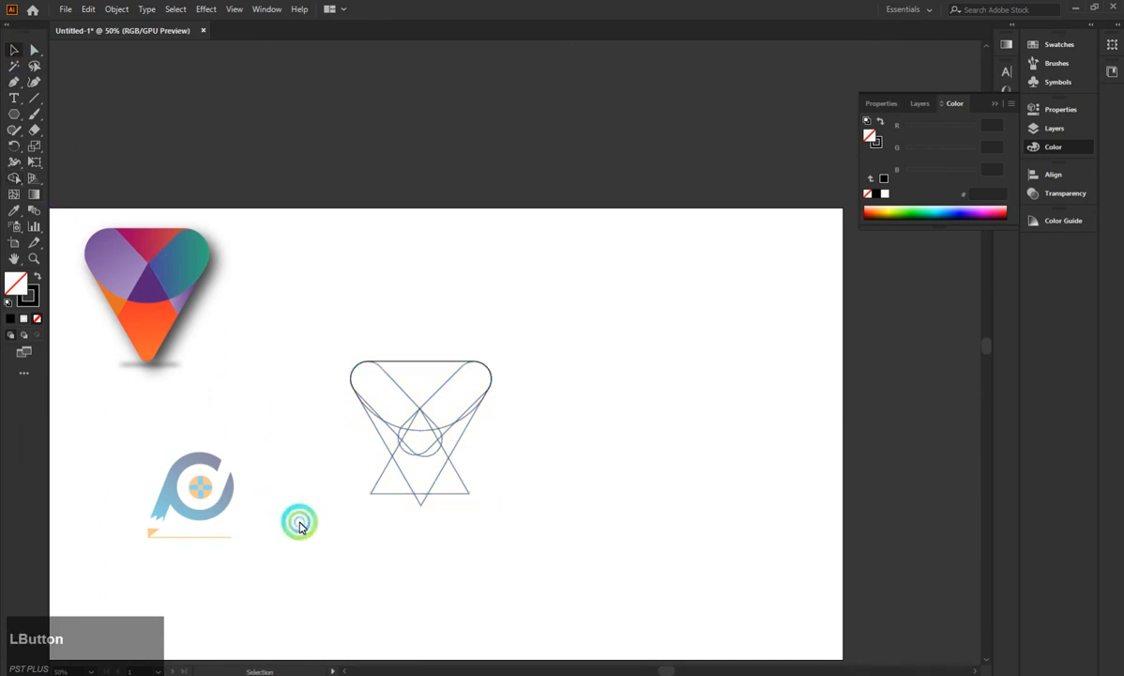
pyautogui.click(453, 494)
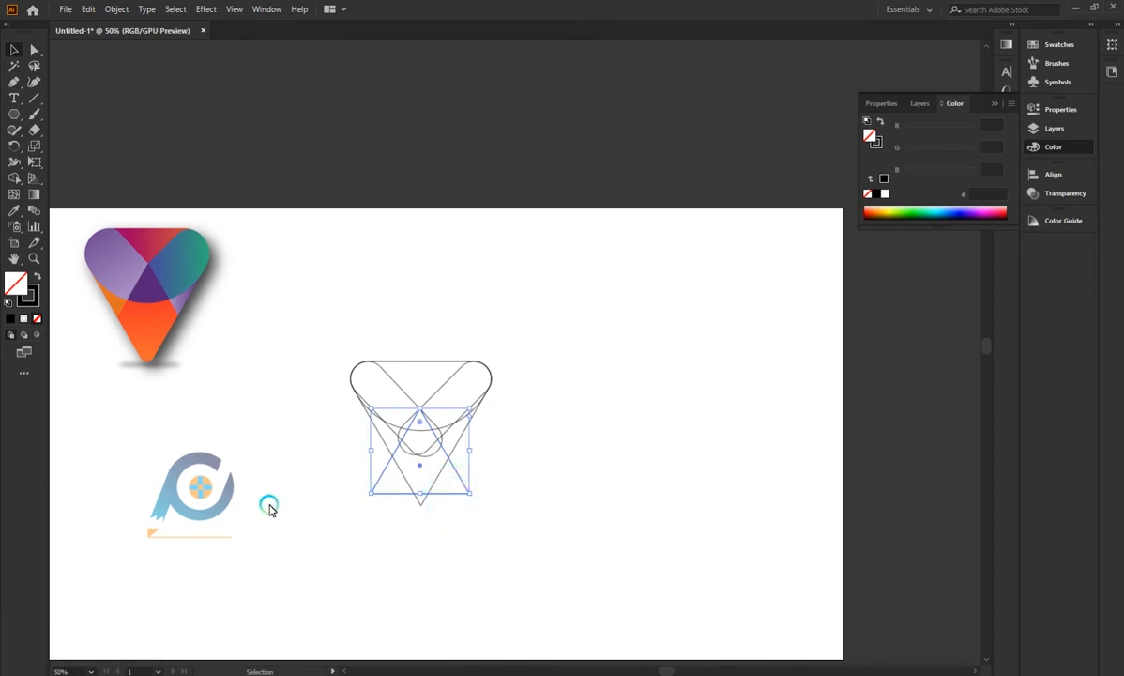
pyautogui.click(269, 507)
pyautogui.moveTo(279, 354); pyautogui.dragTo(542, 558)
pyautogui.click(16, 180)
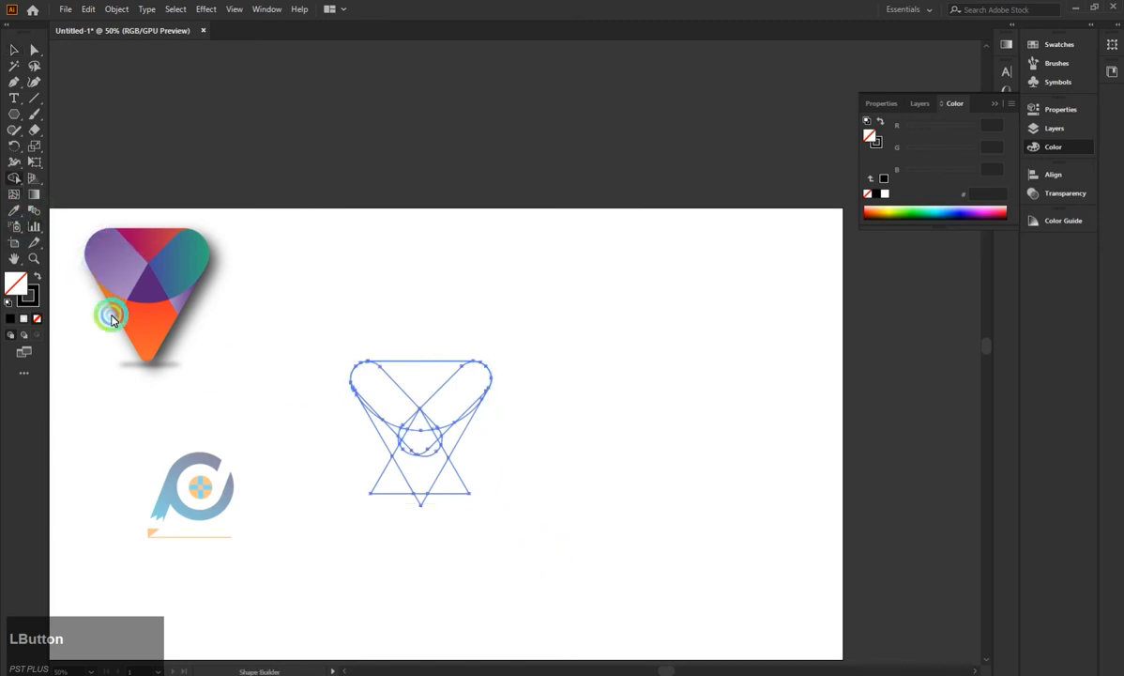
pyautogui.keyDown('alt'); pyautogui.click(388, 488); pyautogui.keyUp('alt')
pyautogui.keyDown('alt'); pyautogui.click(445, 489); pyautogui.keyUp('alt')
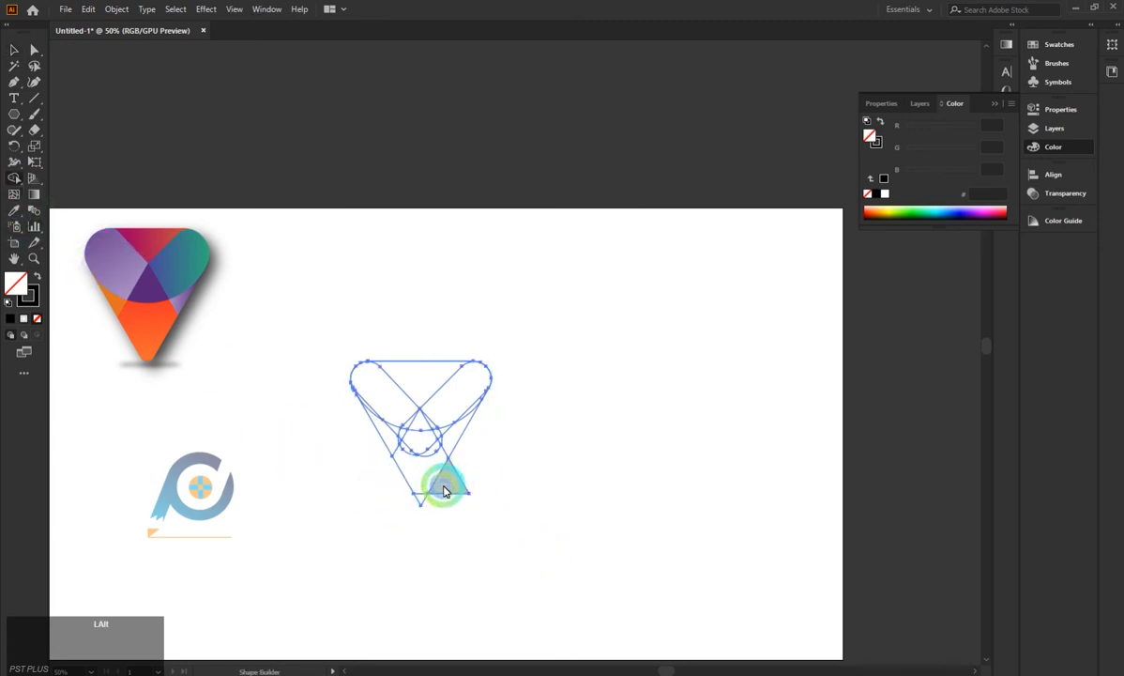
pyautogui.keyDown('alt'); pyautogui.click(459, 492); pyautogui.keyUp('alt')
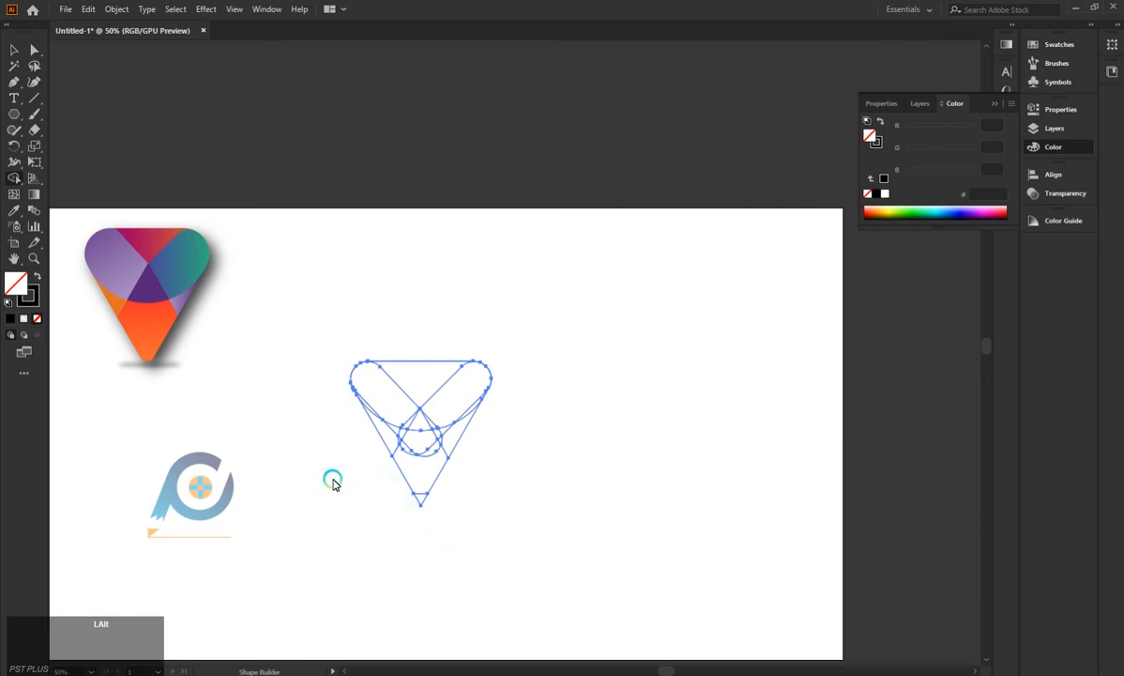
pyautogui.click(10, 50)
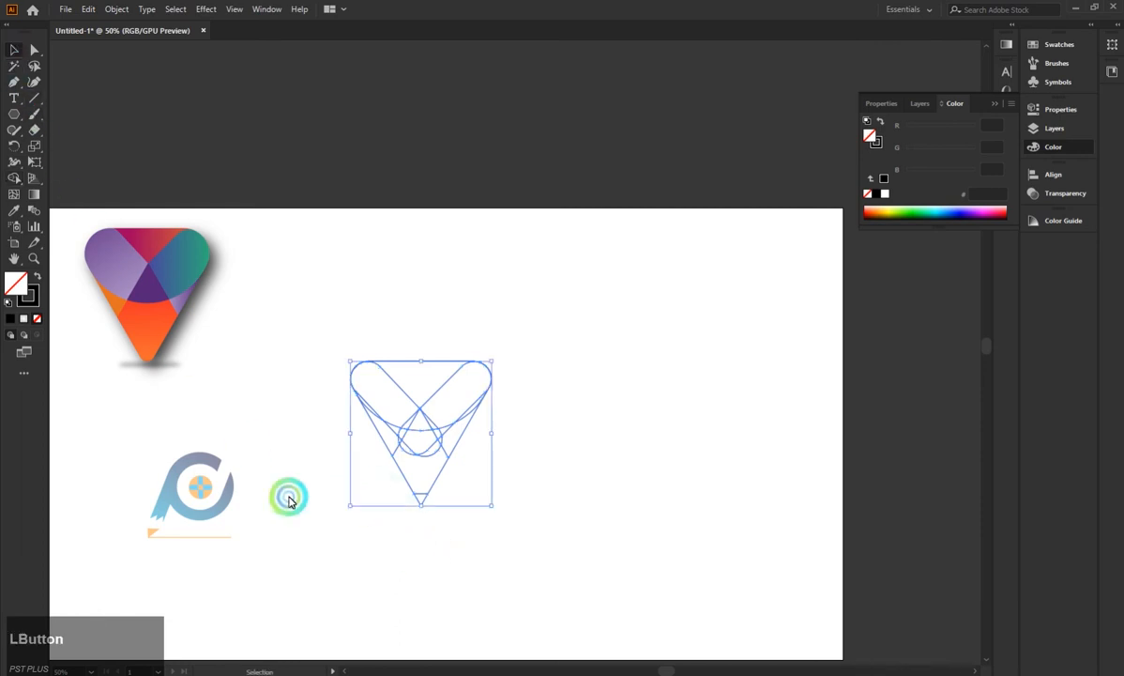
pyautogui.click(311, 503)
# - Round the inverted triangle's sharp bottom tip with its live corner control, matching the reference logo
pyautogui.click(34, 50)
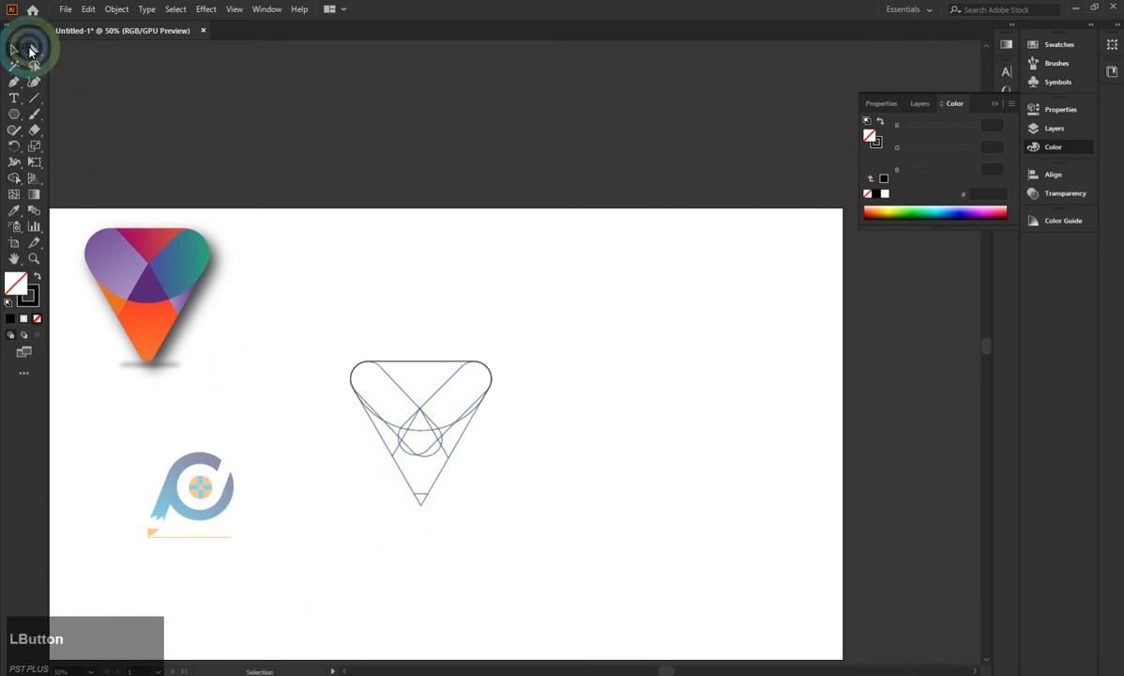
pyautogui.click(420, 505)
pyautogui.moveTo(422, 507); pyautogui.dragTo(419, 464)
pyautogui.click(419, 562)
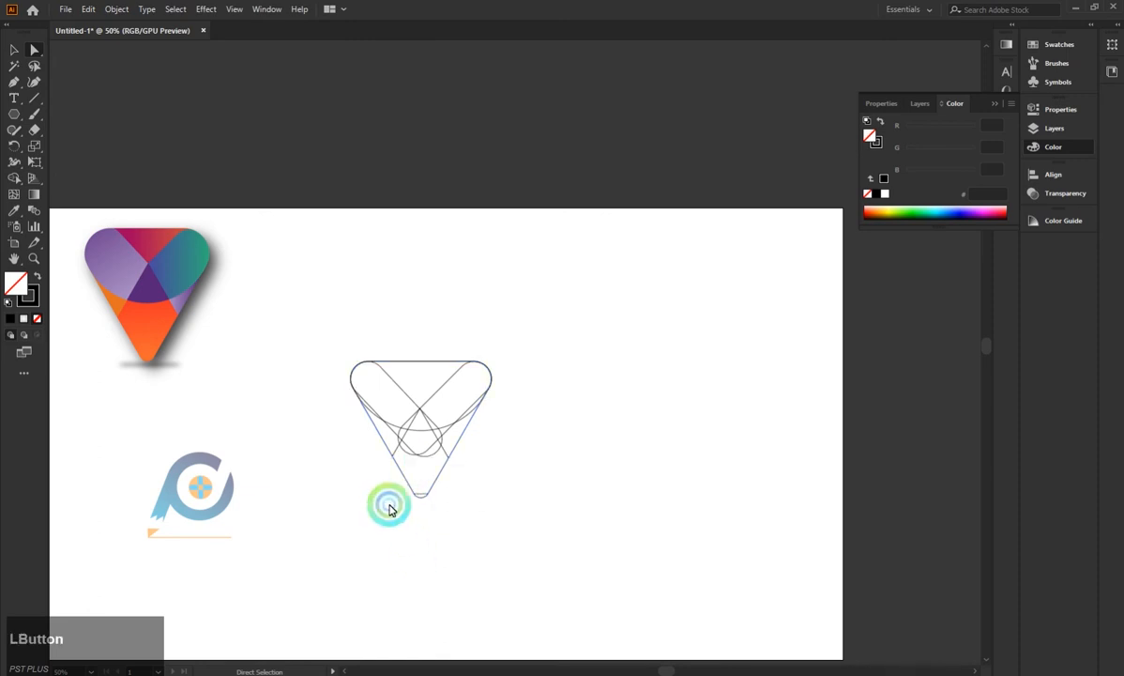
# - Select the whole outline and merge the fragments of the left and right capsule lobes into one region each with Shape Builder
pyautogui.scroll(2, 389, 511)
pyautogui.scroll(-1, 389, 510)
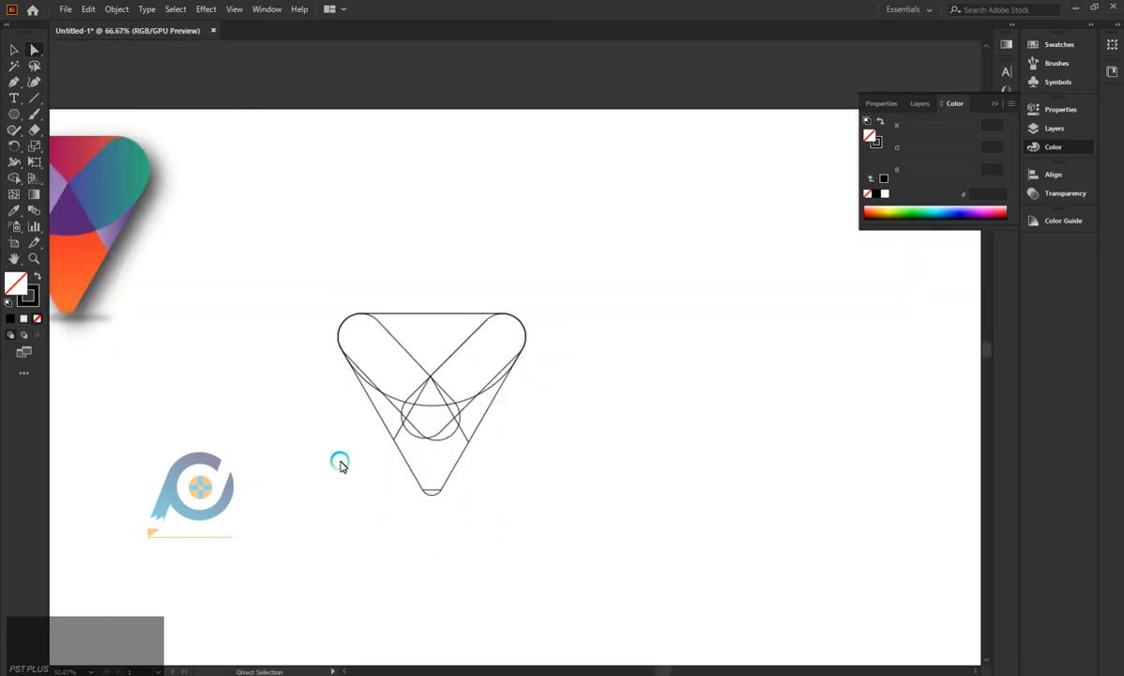
pyautogui.moveTo(662, 671); pyautogui.dragTo(655, 671)
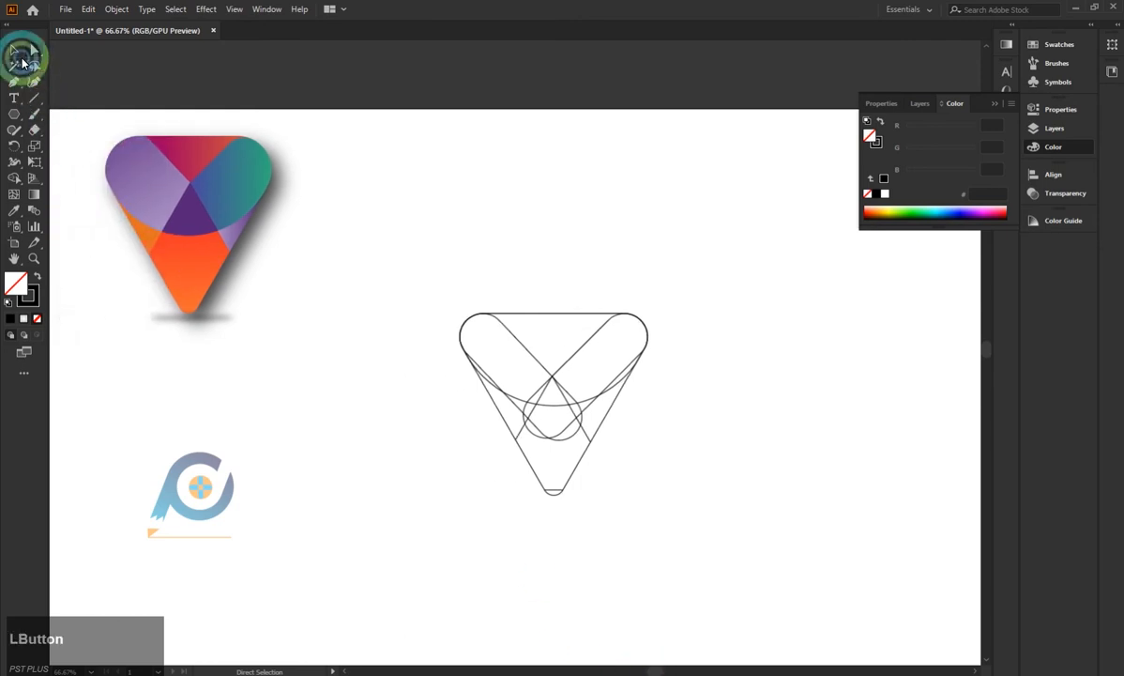
pyautogui.click(15, 50)
pyautogui.moveTo(449, 294); pyautogui.dragTo(674, 516)
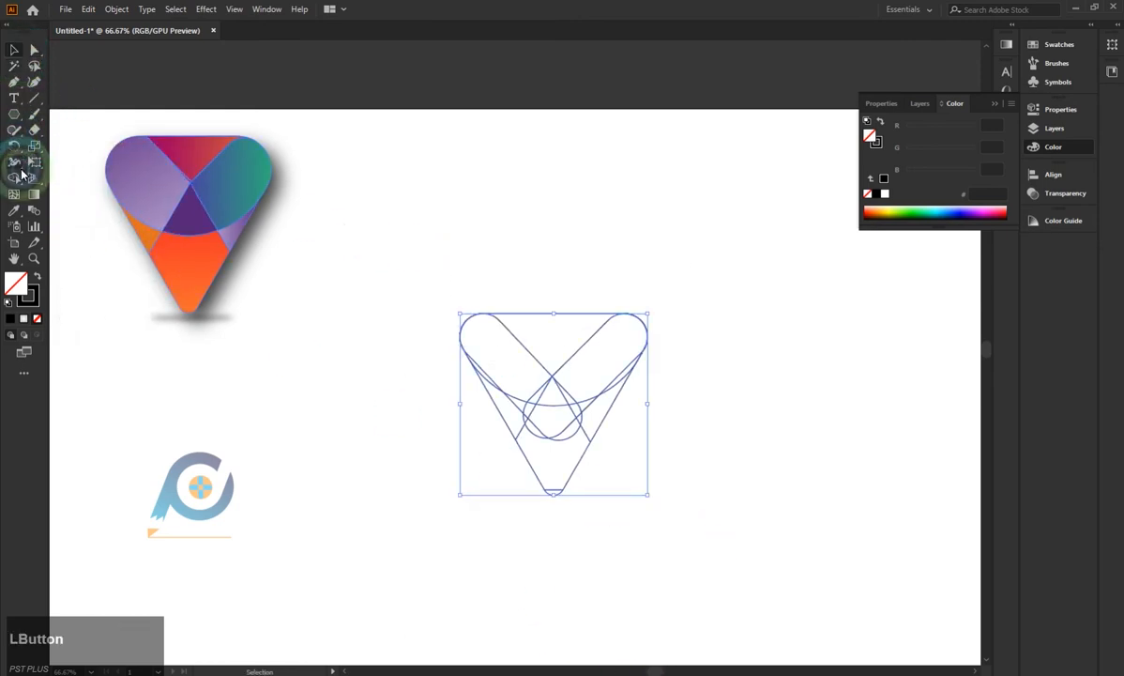
pyautogui.click(14, 177)
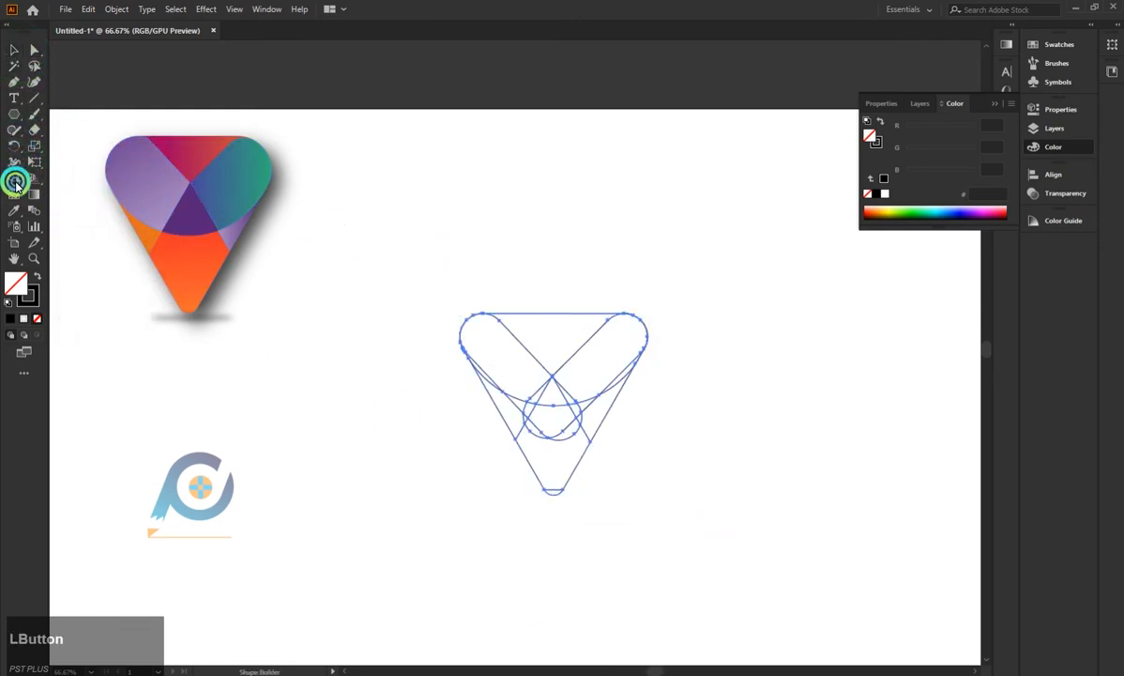
pyautogui.click(481, 377)
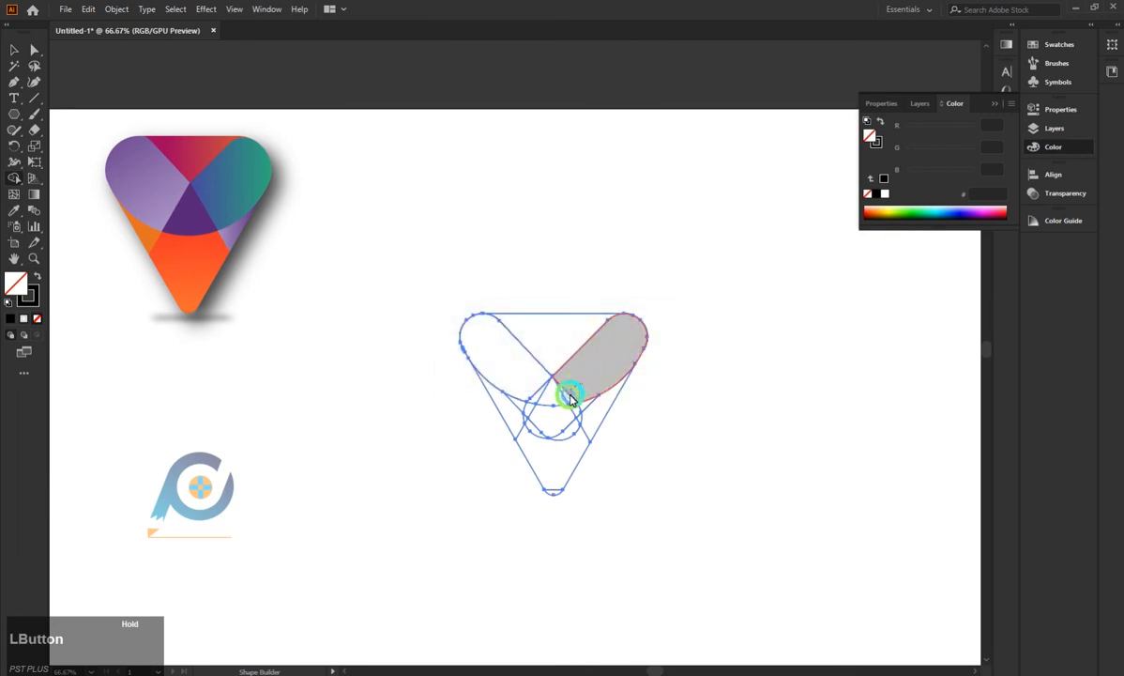
pyautogui.click(570, 398)
# - Merge the fragments of the centre triangle, the rounded lower section and the two side areas into single regions, leaving the artwork deselected
pyautogui.moveTo(538, 401)
pyautogui.mouseDown()
pyautogui.moveTo(501, 404)
pyautogui.moveTo(481, 434)
pyautogui.moveTo(486, 484)
pyautogui.mouseUp()
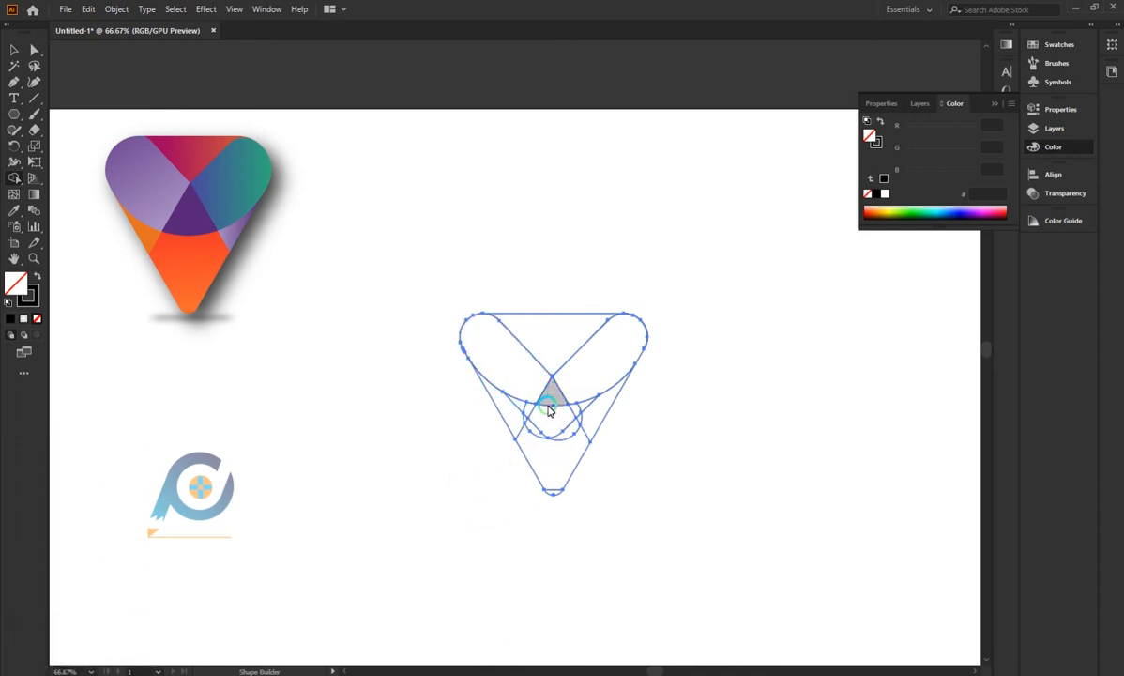
pyautogui.moveTo(540, 440)
pyautogui.mouseDown()
pyautogui.moveTo(535, 432)
pyautogui.moveTo(560, 434)
pyautogui.mouseUp()
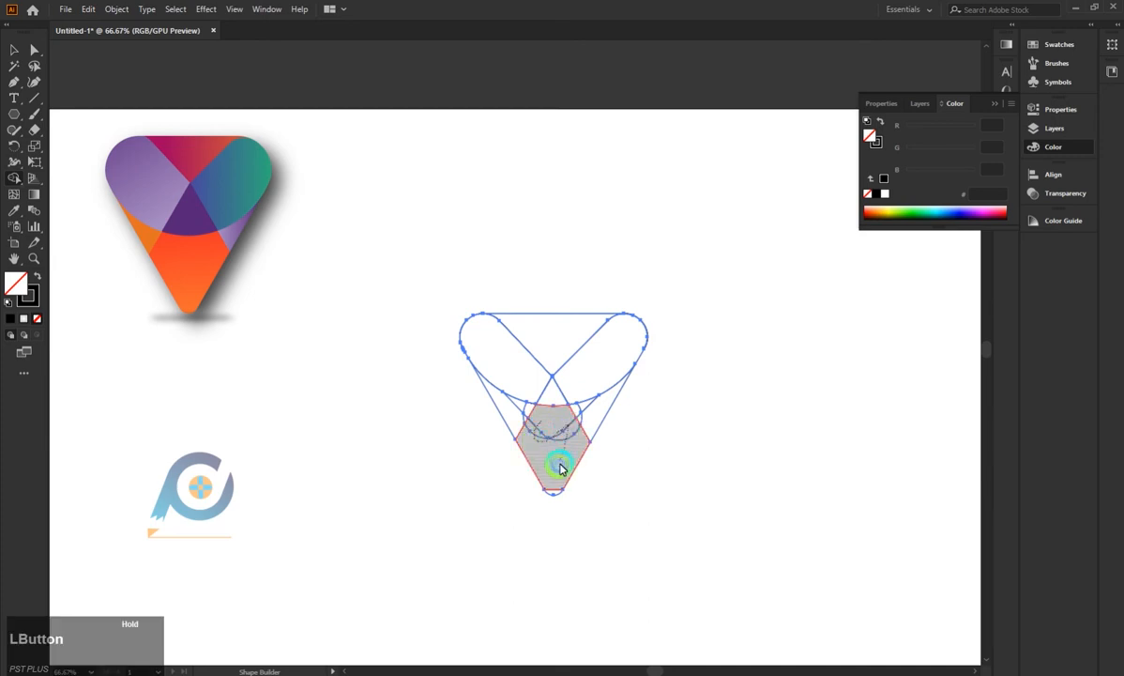
pyautogui.moveTo(554, 495)
pyautogui.mouseDown()
pyautogui.moveTo(524, 409)
pyautogui.moveTo(584, 420)
pyautogui.mouseUp()
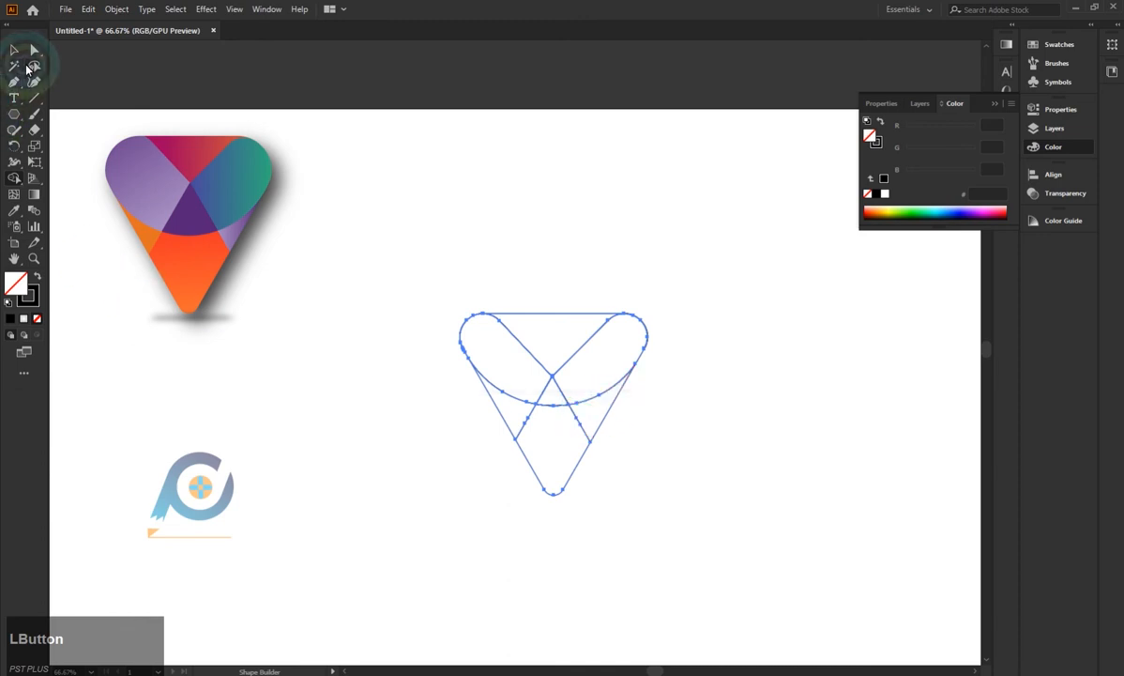
pyautogui.click(15, 52)
pyautogui.click(432, 216)
pyautogui.click(589, 339)
pyautogui.click(396, 266)
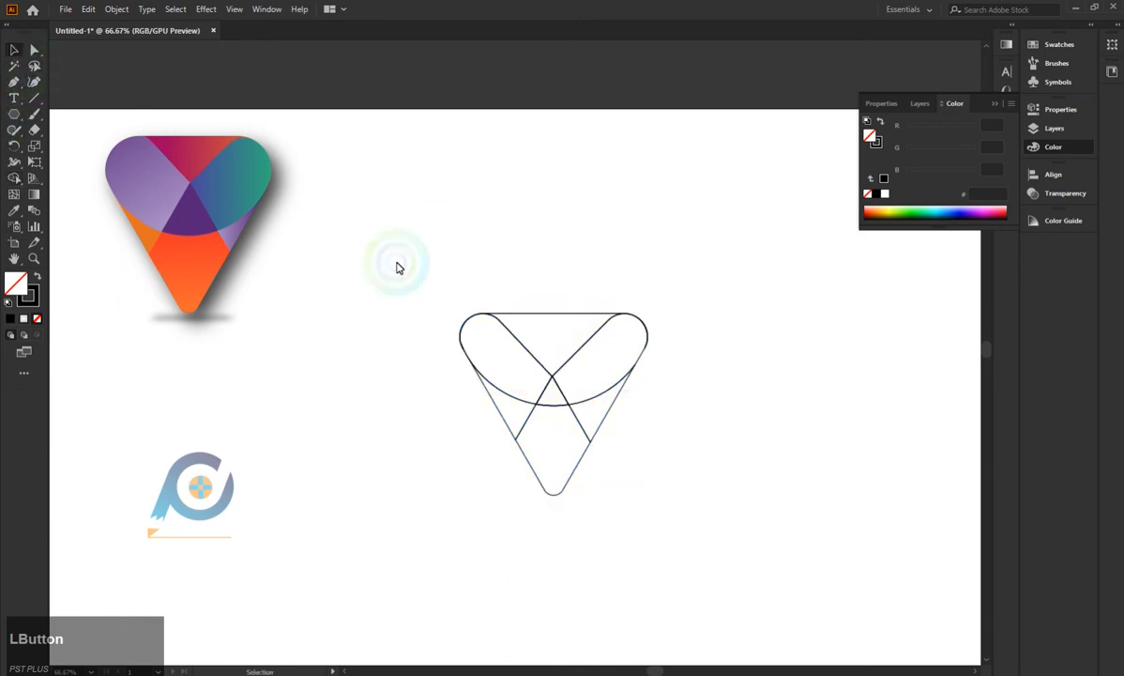
# - Move the finished logo outline up and to the left, closer to the reference logo, and deselect it
pyautogui.click(606, 434)
pyautogui.moveTo(597, 439); pyautogui.dragTo(479, 411)
pyautogui.click(640, 309)
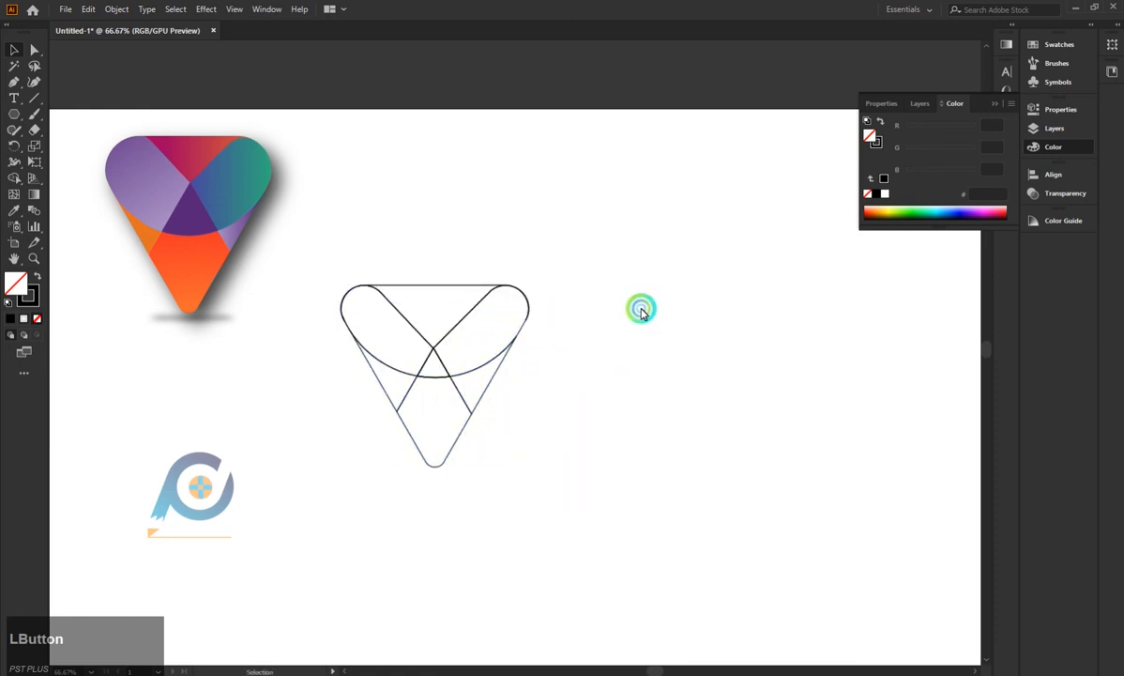
pyautogui.click(416, 285)
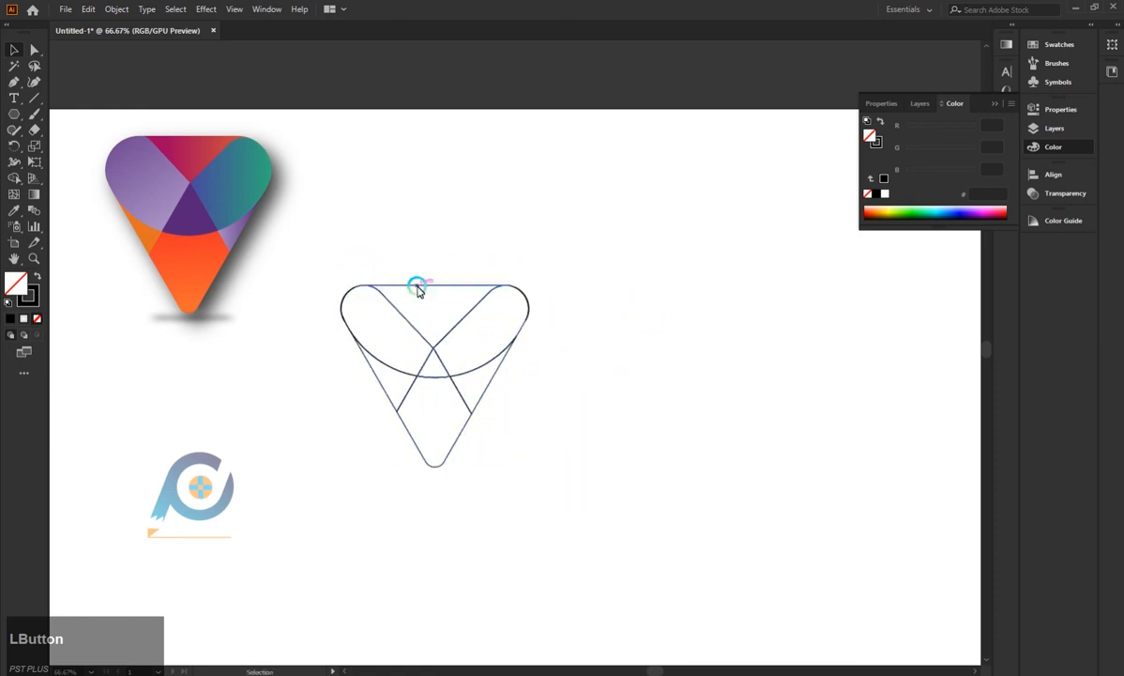
pyautogui.click(388, 296)
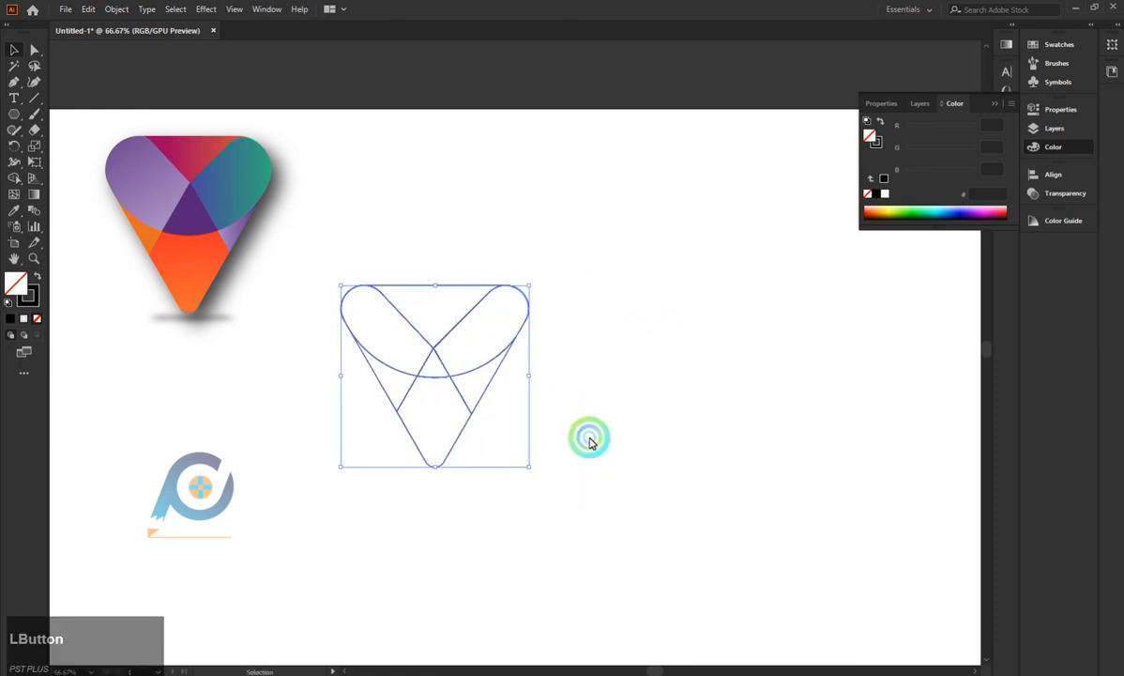
pyautogui.click(474, 241)
pyautogui.click(444, 286)
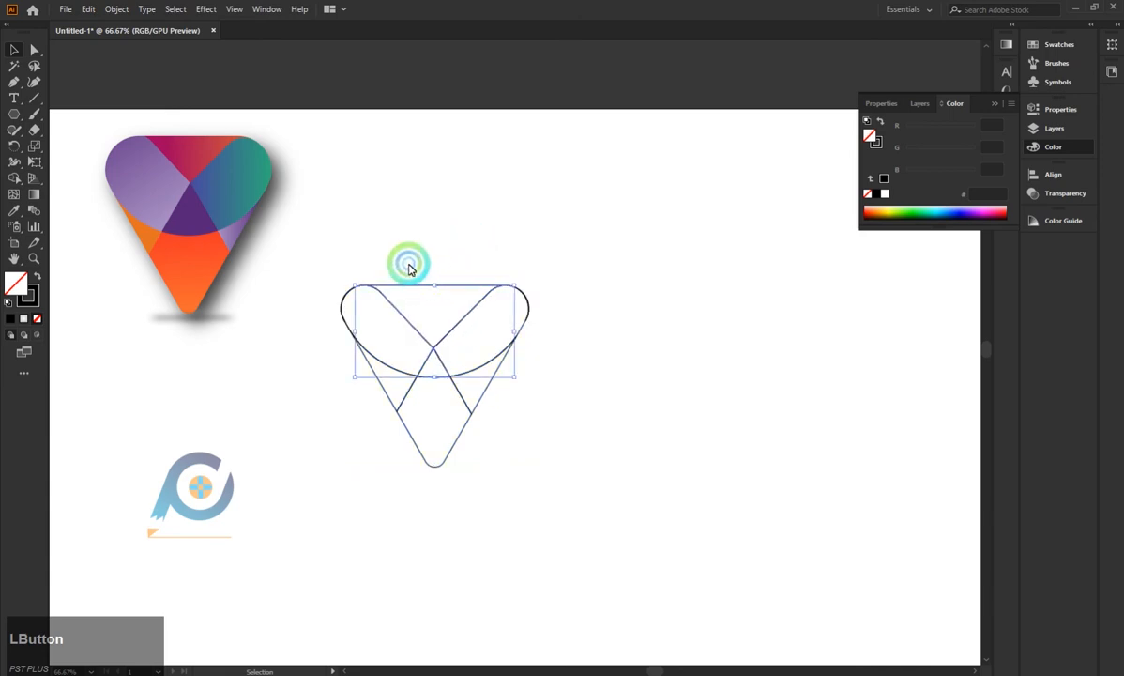
pyautogui.click(409, 263)
# - Select the whole logo outline with Direct Selection and split it with the Divide pathfinder, leaving the artwork deselected
pyautogui.click(34, 49)
pyautogui.click(434, 286)
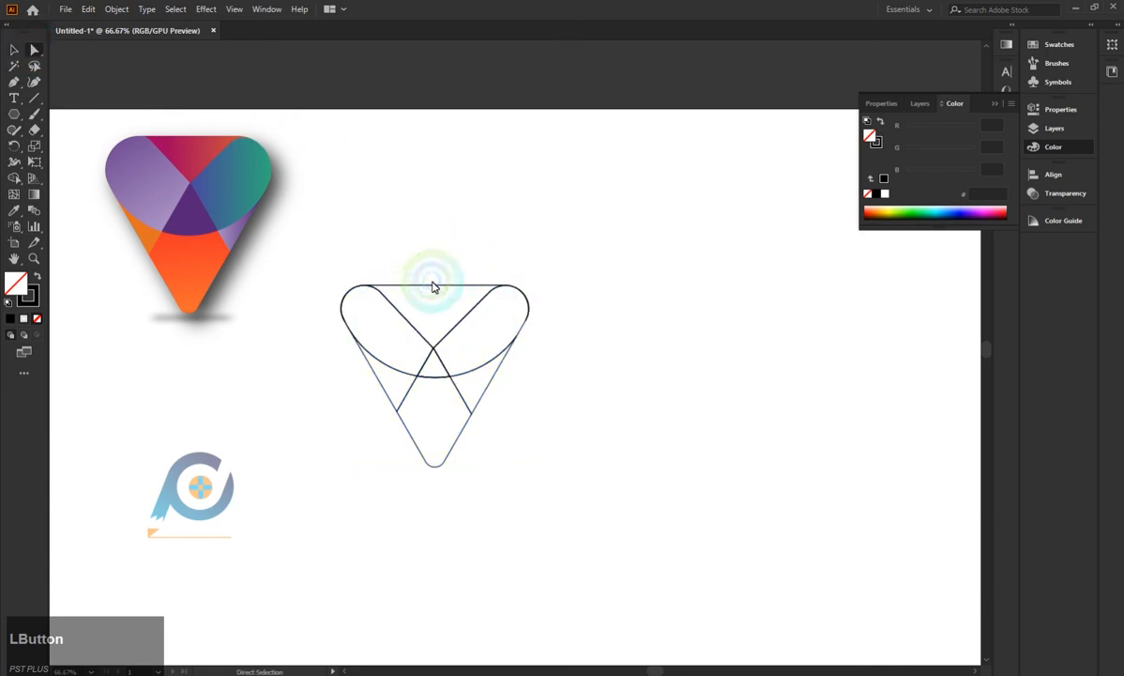
pyautogui.moveTo(304, 228); pyautogui.dragTo(702, 346)
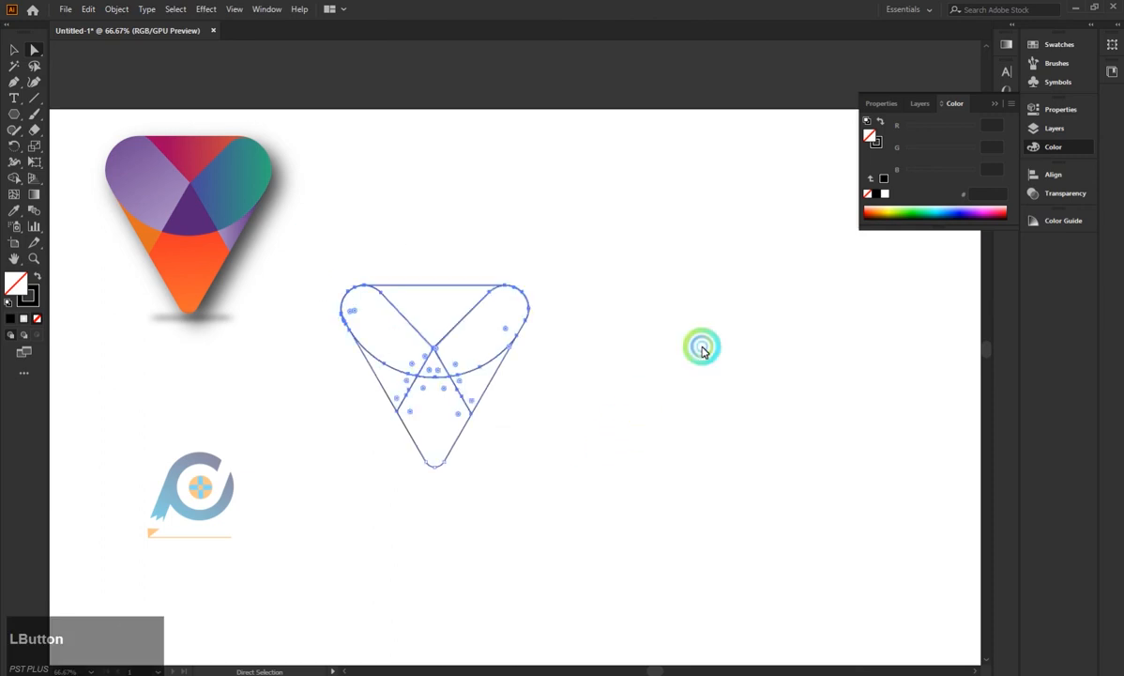
pyautogui.click(992, 106)
pyautogui.click(1007, 117)
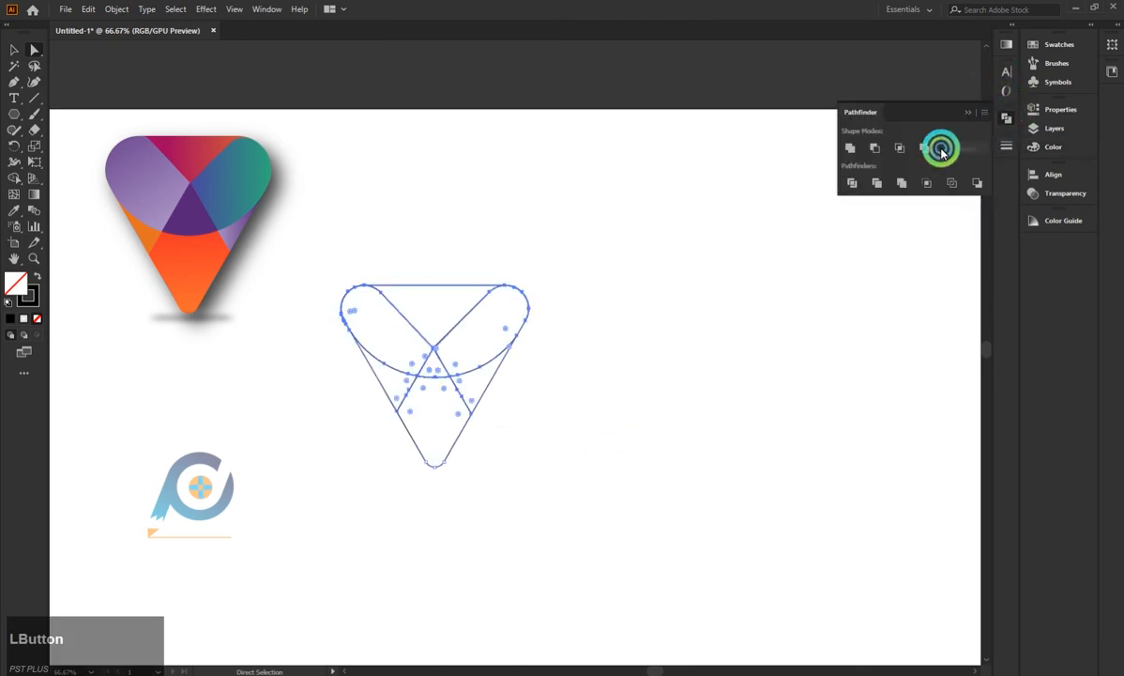
pyautogui.click(852, 182)
pyautogui.click(552, 183)
# - Fill the upper centre triangle with the magenta-to-orange gradient sampled from the matching region of the reference logo, then deselect it
pyautogui.click(433, 291)
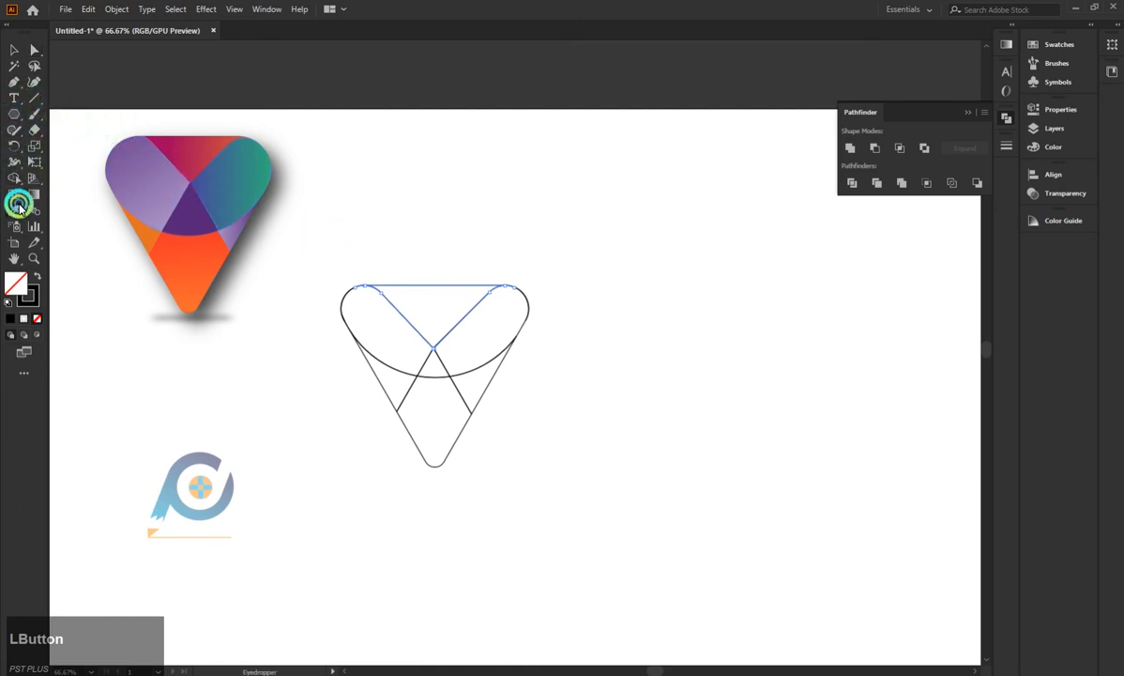
pyautogui.click(189, 148)
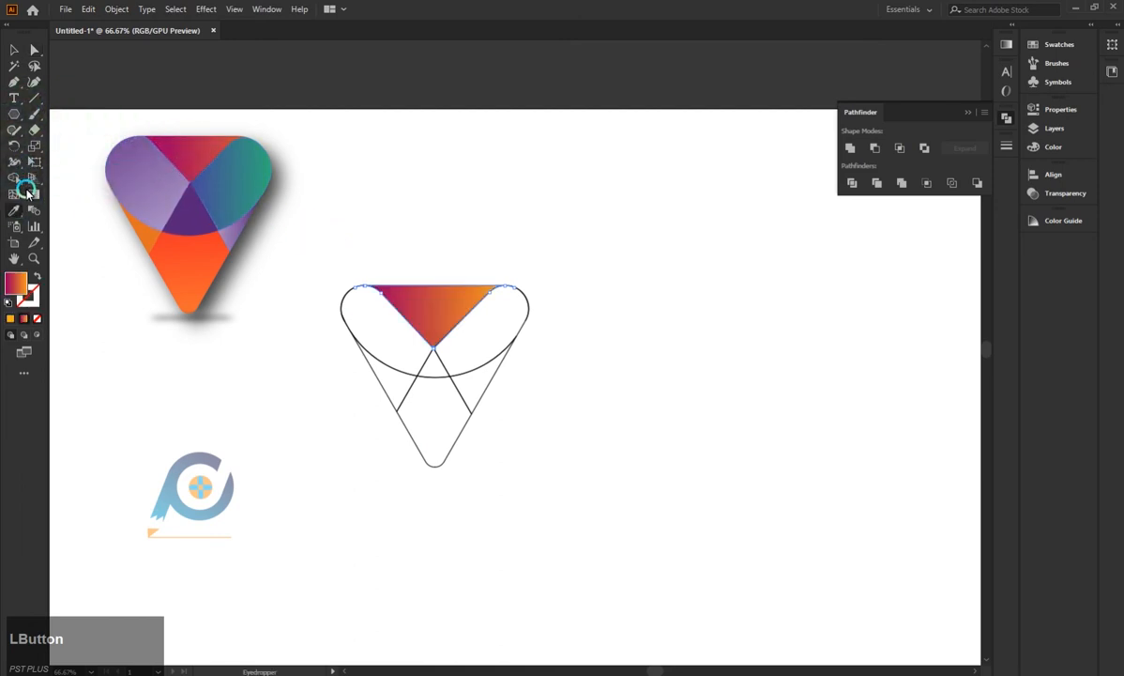
pyautogui.click(28, 192)
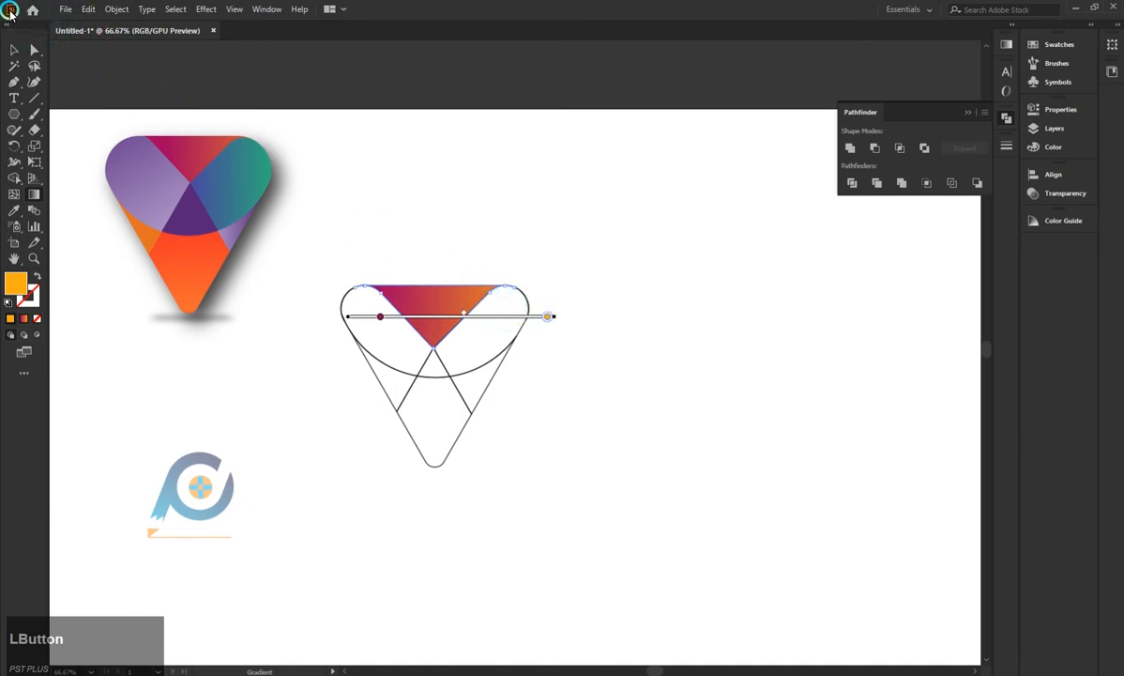
pyautogui.click(14, 50)
pyautogui.click(465, 193)
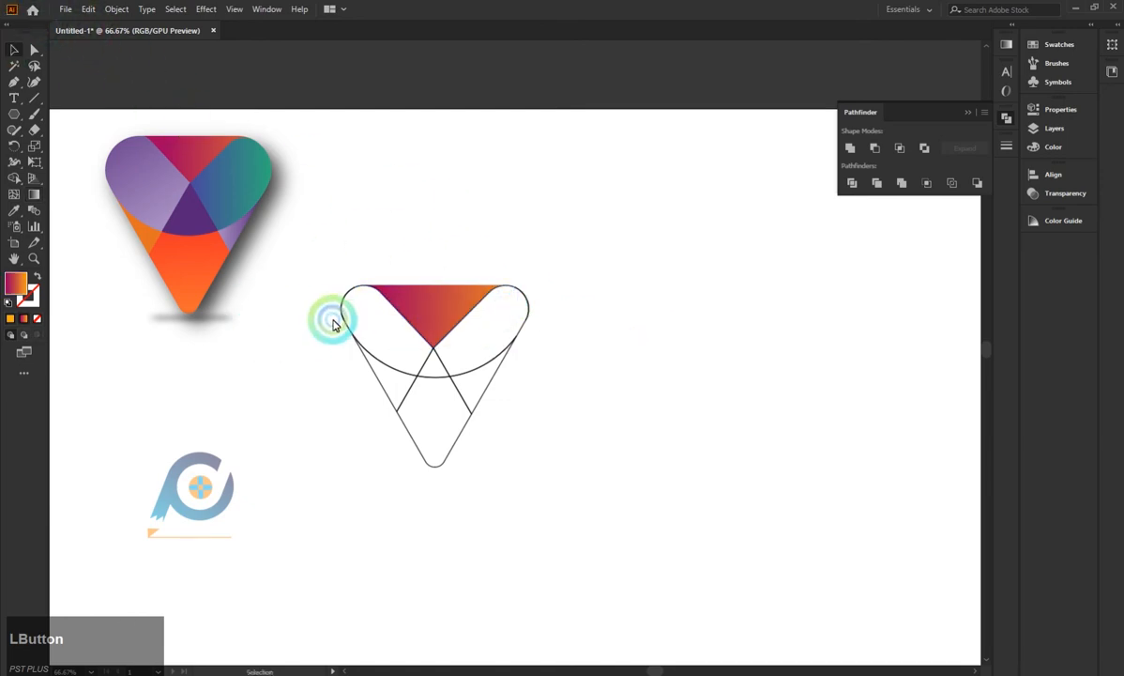
# - Select only the left lobe region and fill it with the purple gradient sampled from the reference logo's left lobe
pyautogui.click(343, 307)
pyautogui.click(233, 282)
pyautogui.click(34, 49)
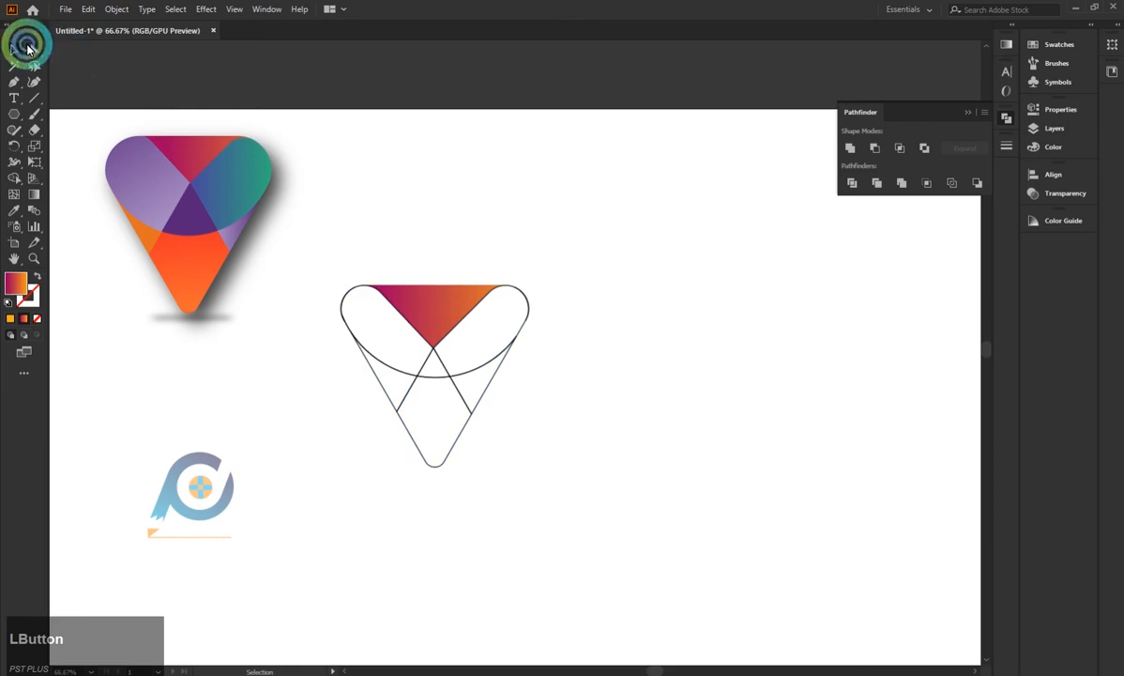
pyautogui.click(368, 139)
pyautogui.click(351, 290)
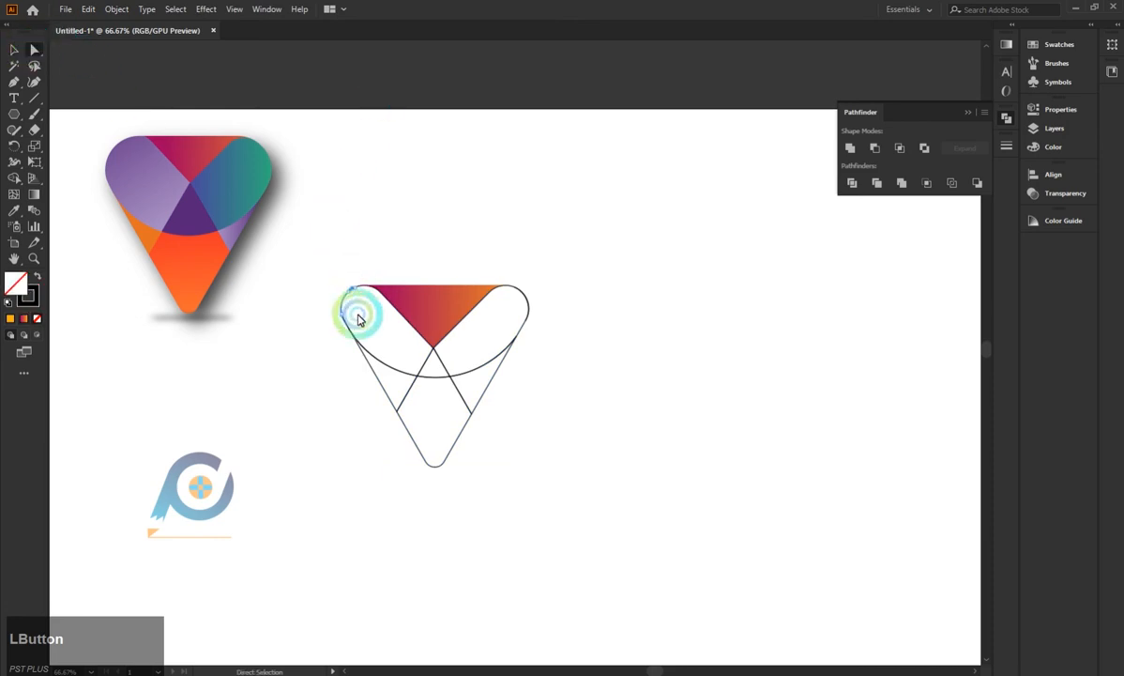
pyautogui.moveTo(380, 353); pyautogui.dragTo(384, 366)
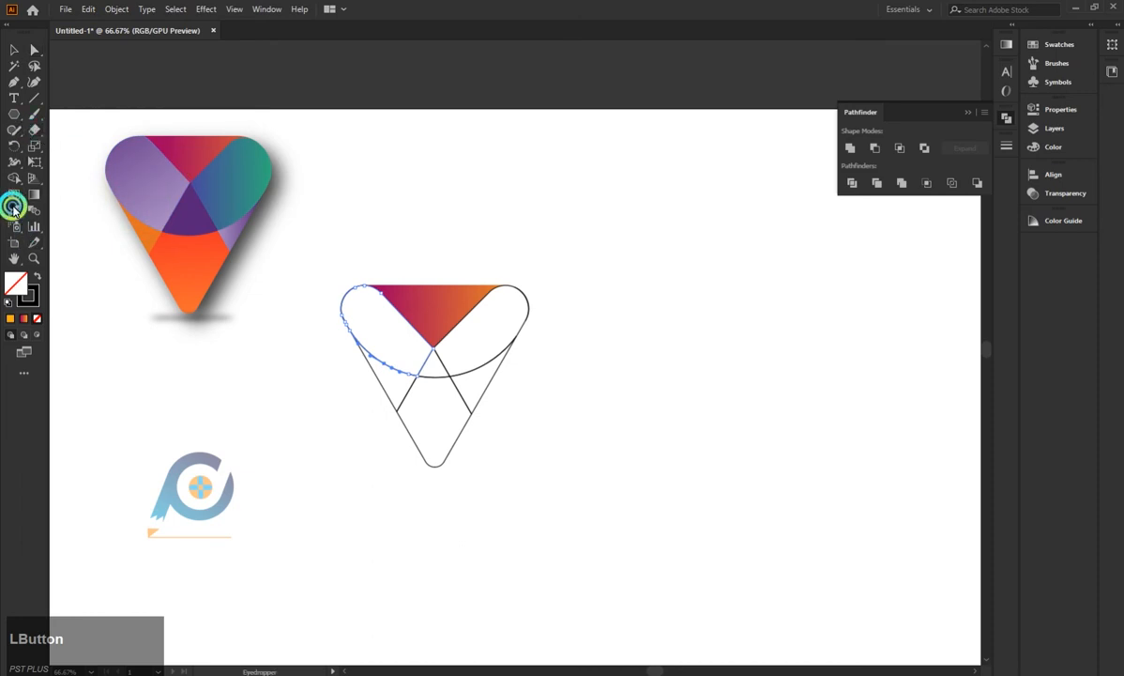
pyautogui.click(133, 181)
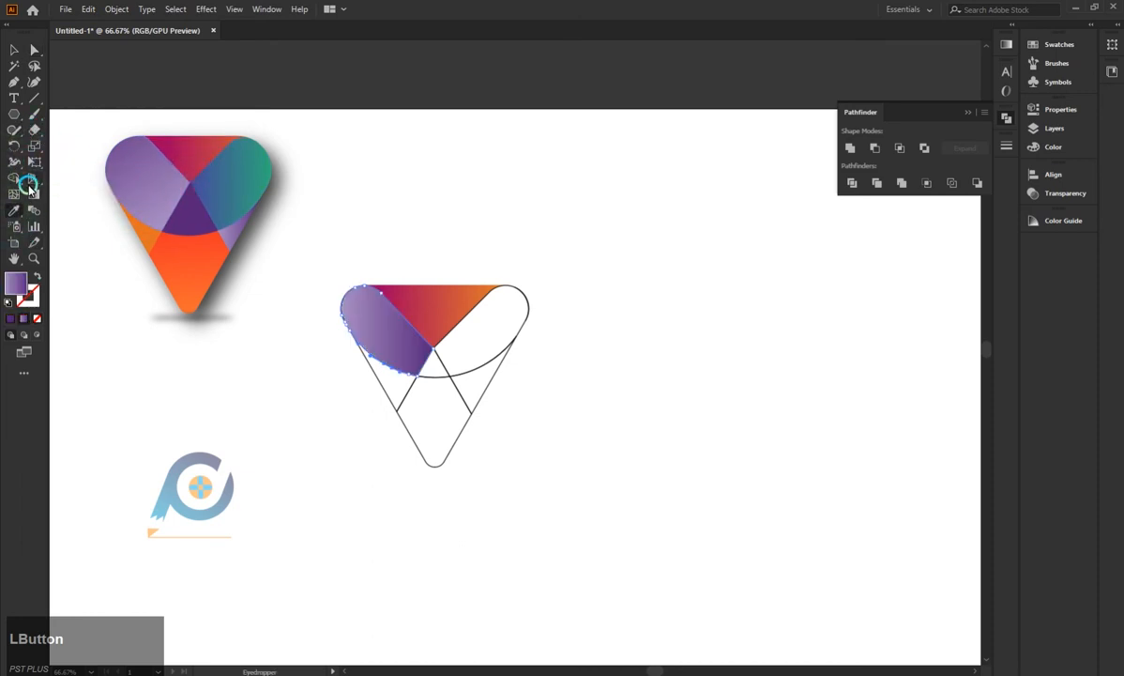
# - Redirect the left lobe's gradient diagonally from dark purple at its upper left to light purple near the centre, then deselect it
pyautogui.click(29, 188)
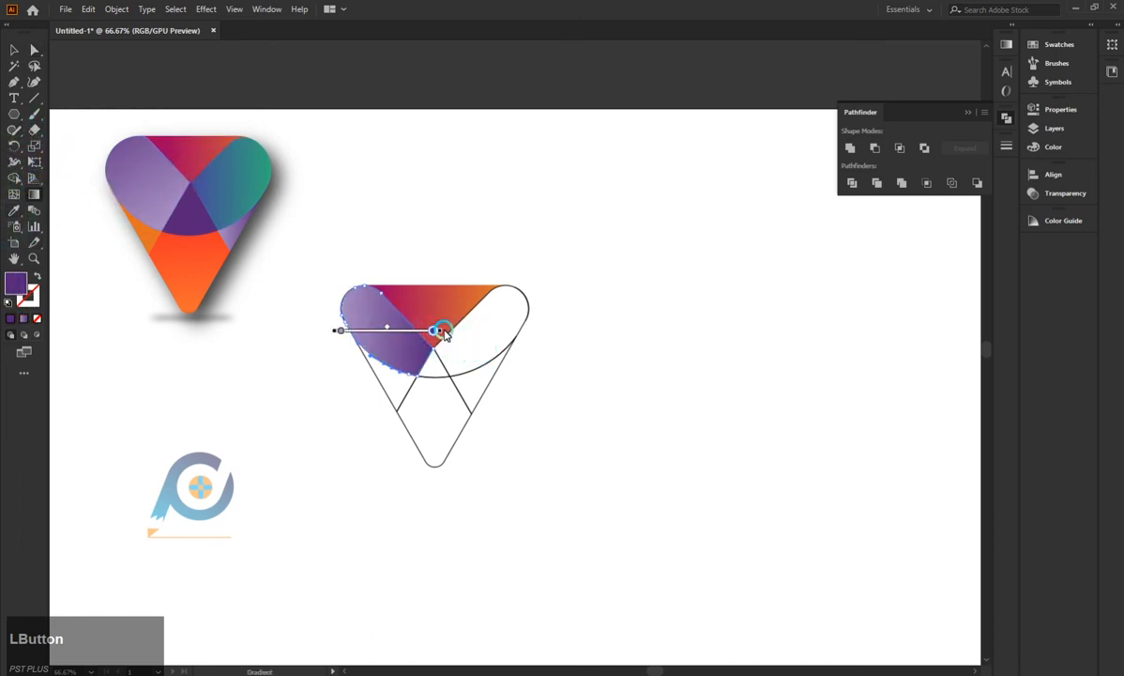
pyautogui.moveTo(444, 331); pyautogui.dragTo(247, 275)
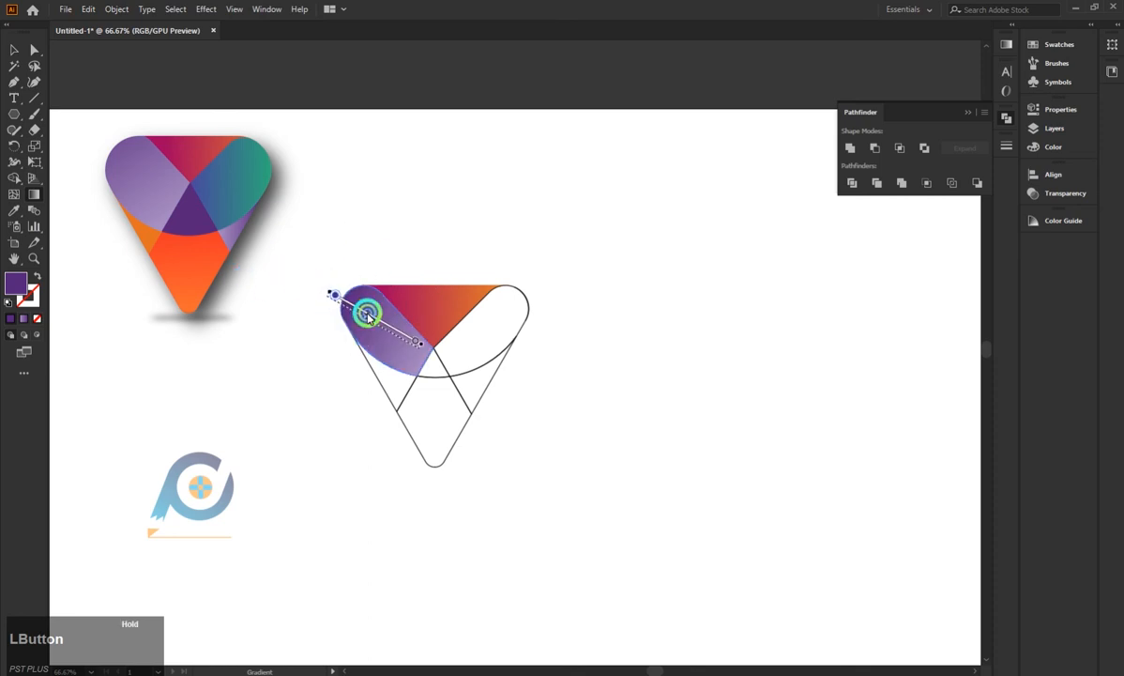
pyautogui.moveTo(368, 317); pyautogui.dragTo(431, 355)
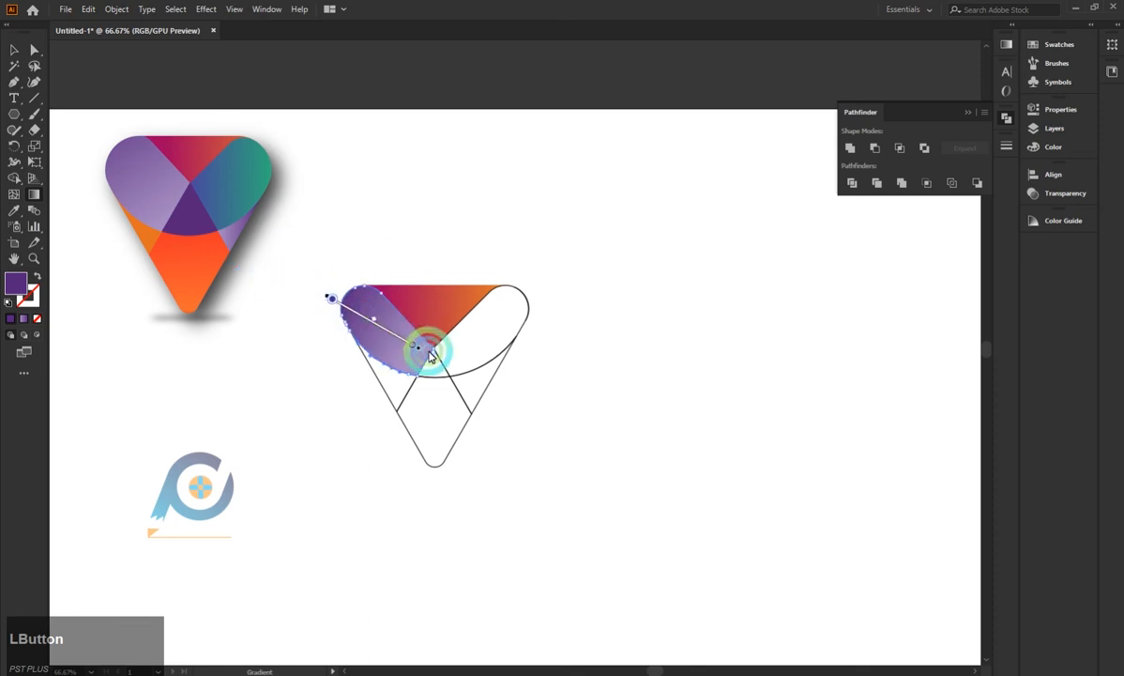
pyautogui.click(326, 298)
pyautogui.moveTo(241, 240); pyautogui.dragTo(241, 242)
pyautogui.click(308, 282)
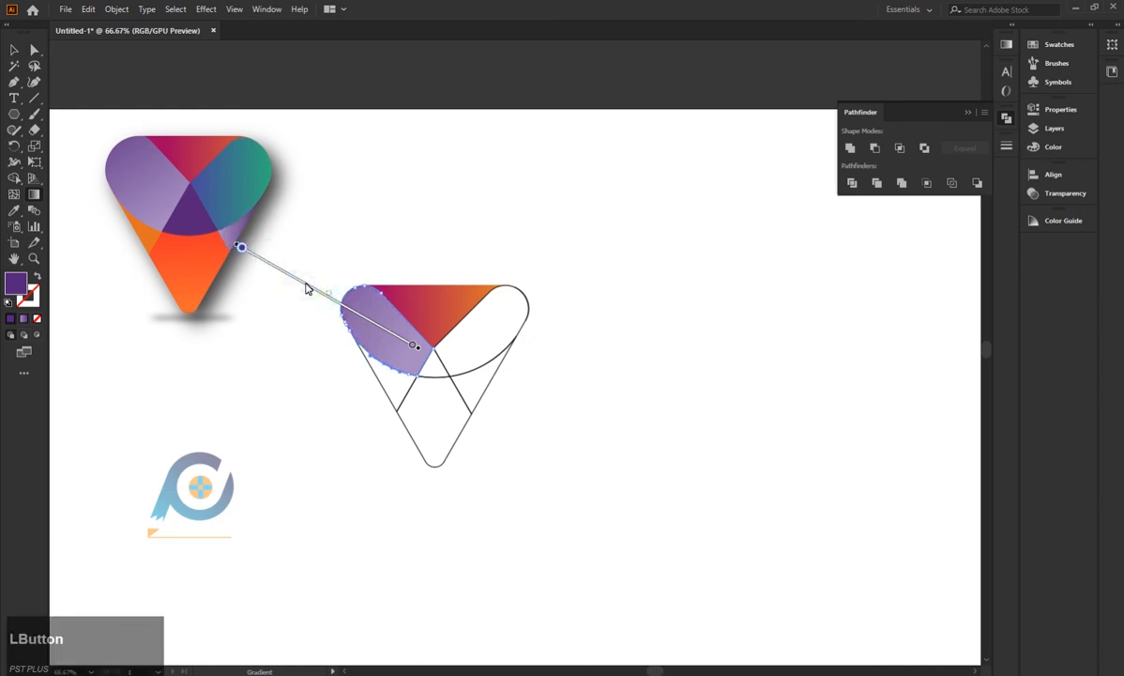
pyautogui.click(246, 247)
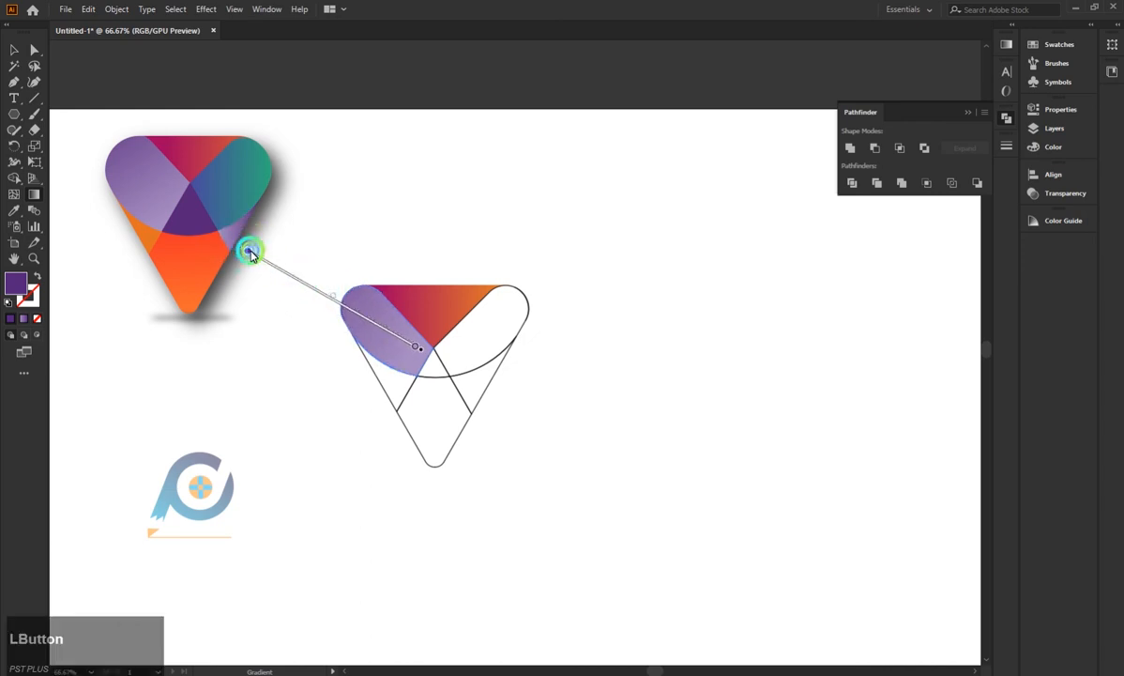
pyautogui.click(309, 285)
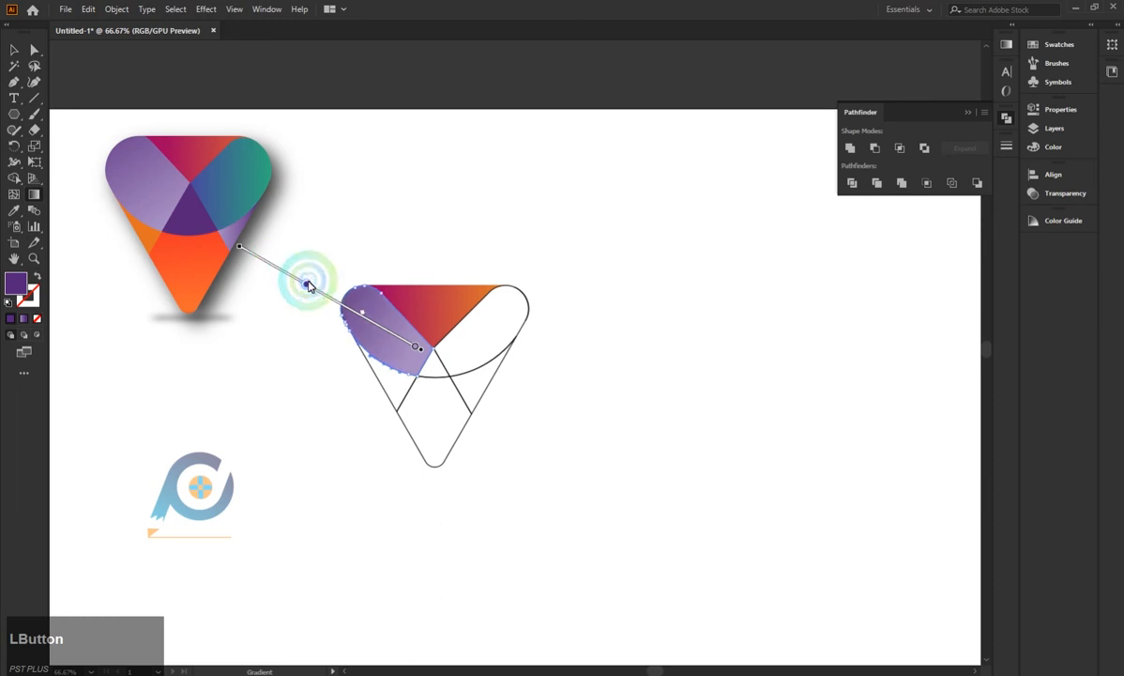
pyautogui.click(14, 50)
pyautogui.click(402, 131)
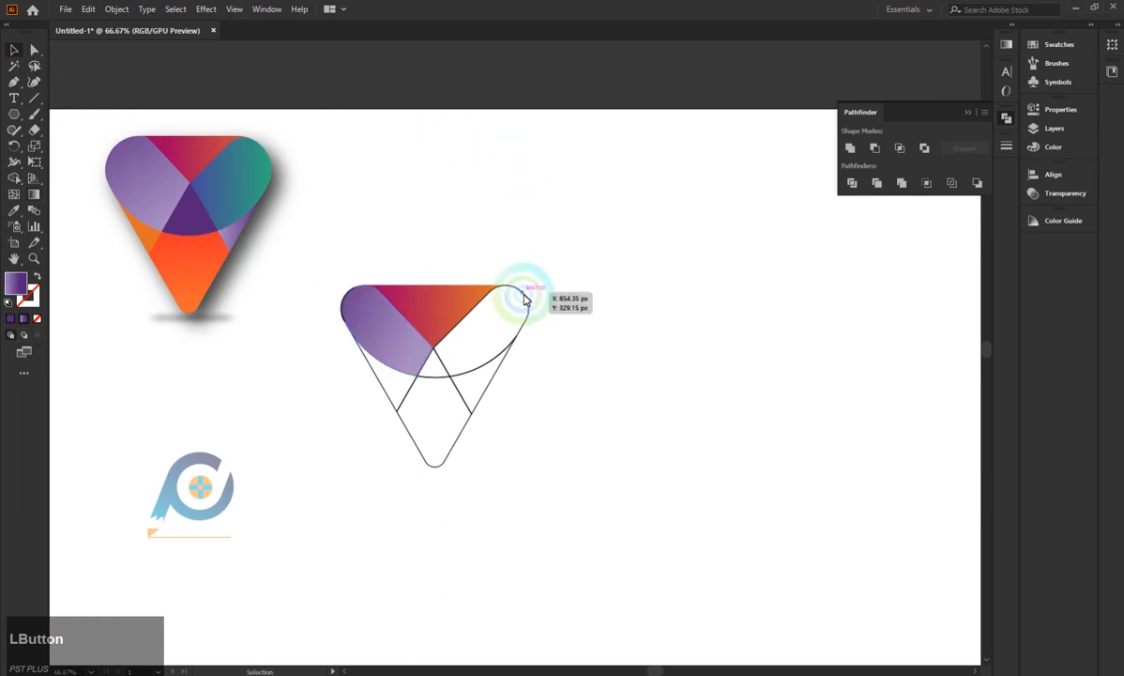
# - Fill the right lobe region with the blue-to-green gradient sampled from the reference logo's right lobe
pyautogui.click(111, 104)
pyautogui.click(499, 299)
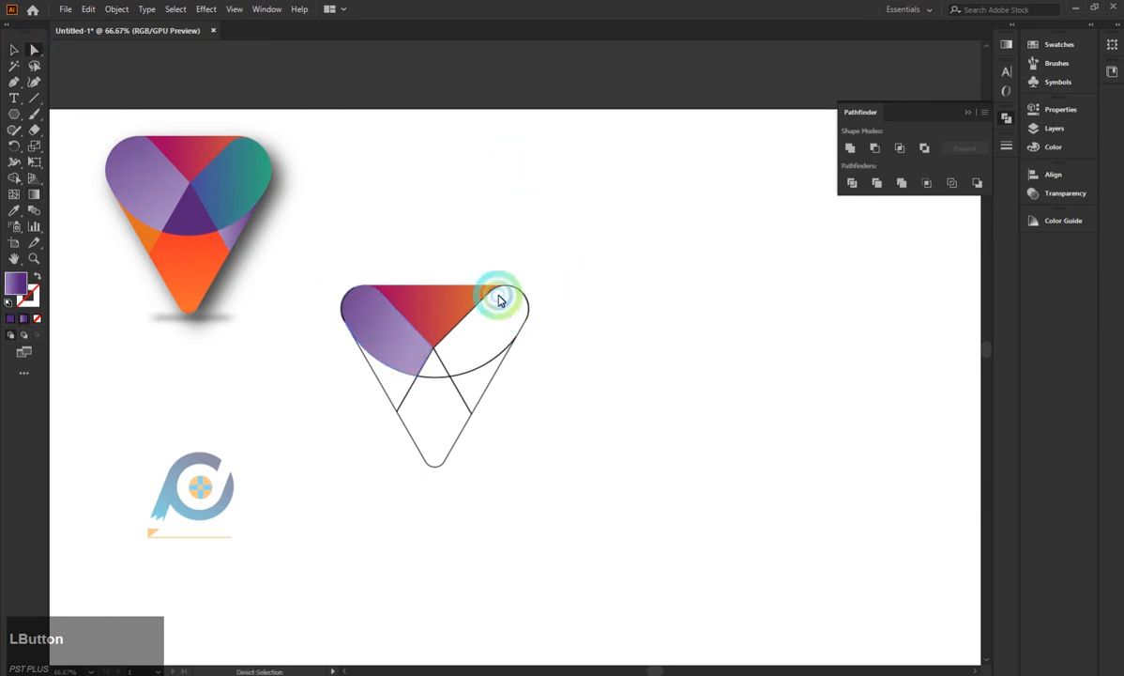
pyautogui.click(493, 355)
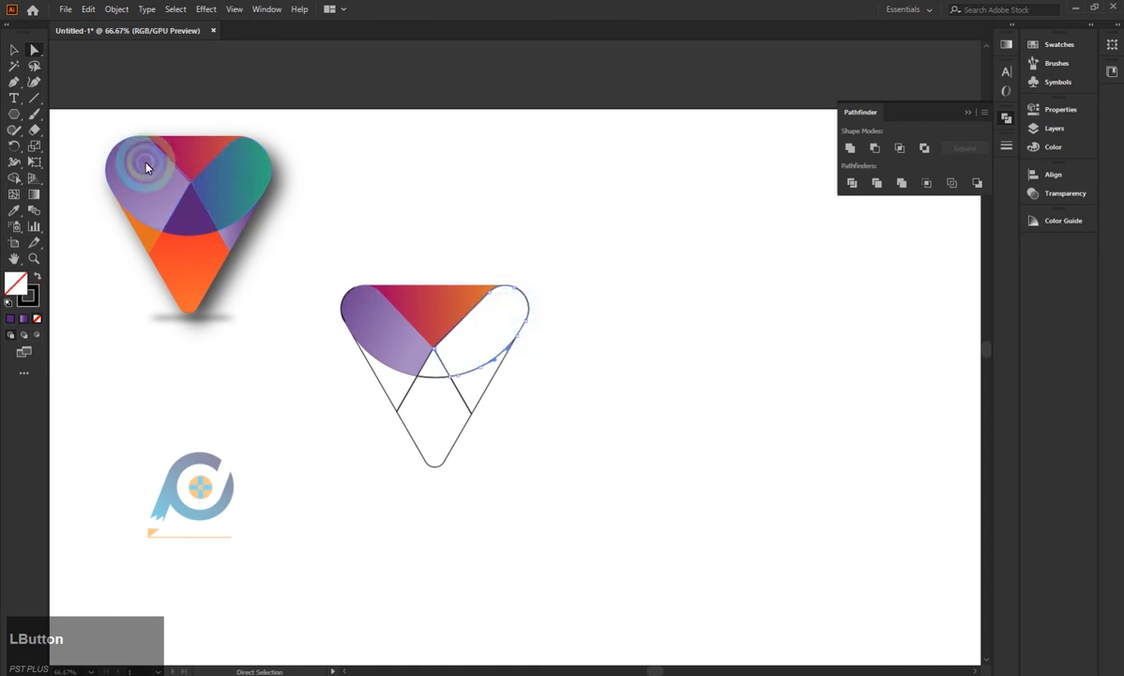
pyautogui.click(246, 156)
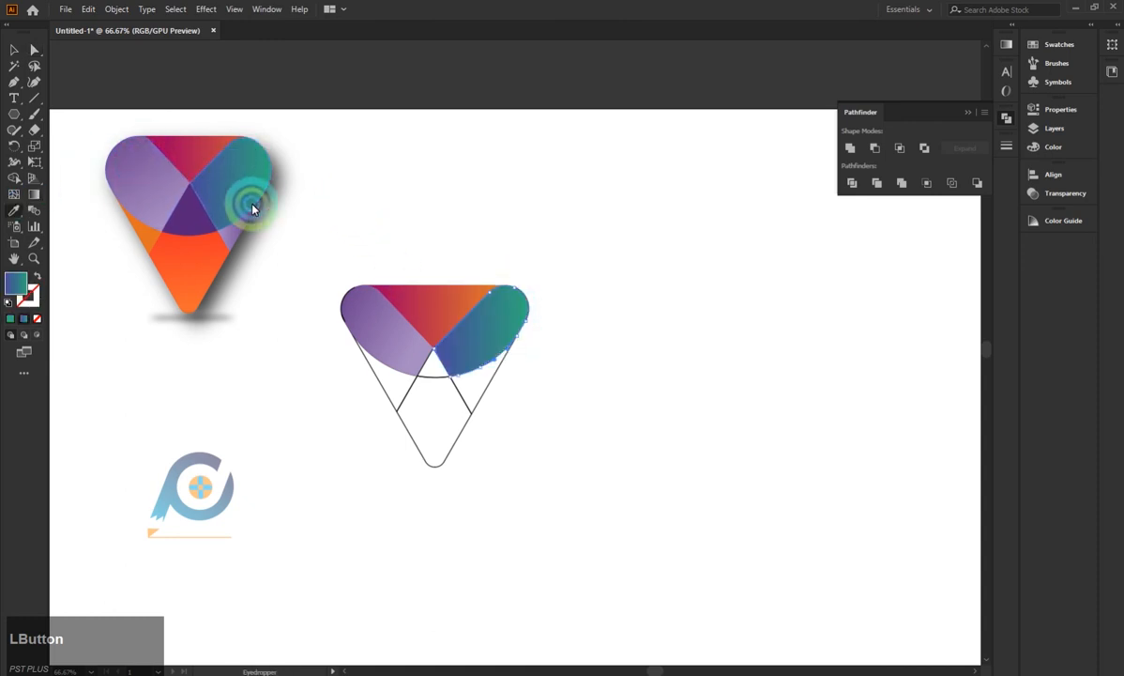
# - Select the small centre triangle alone and fill it with the solid dark purple sampled from the reference logo
pyautogui.click(424, 388)
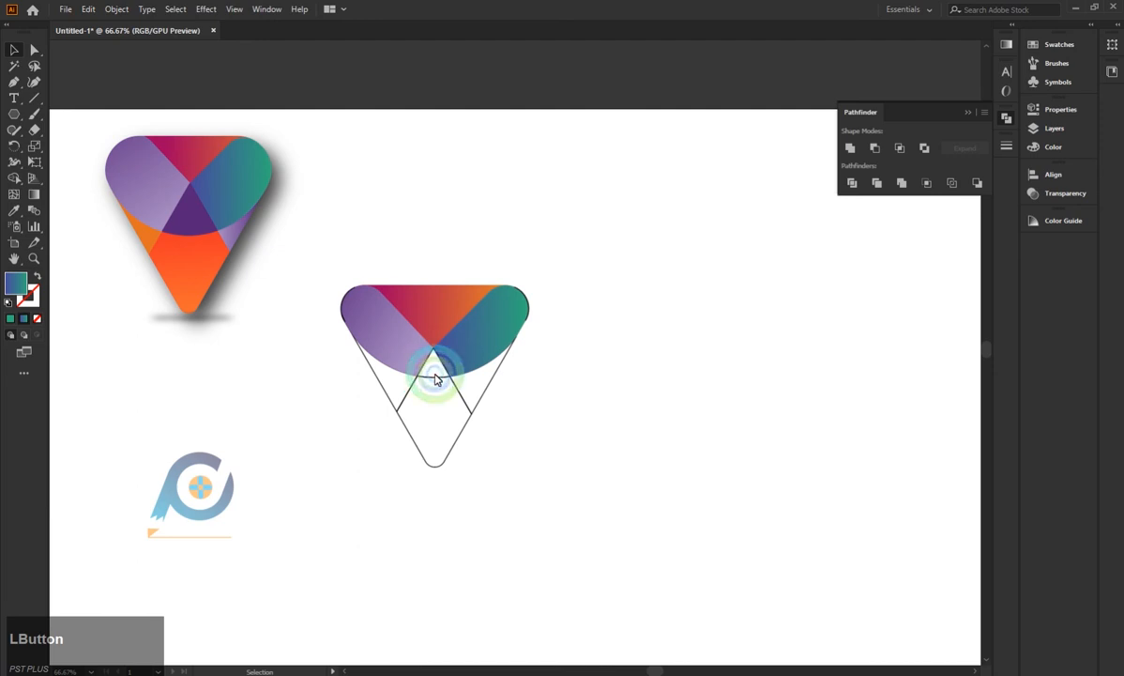
pyautogui.click(434, 378)
pyautogui.click(15, 82)
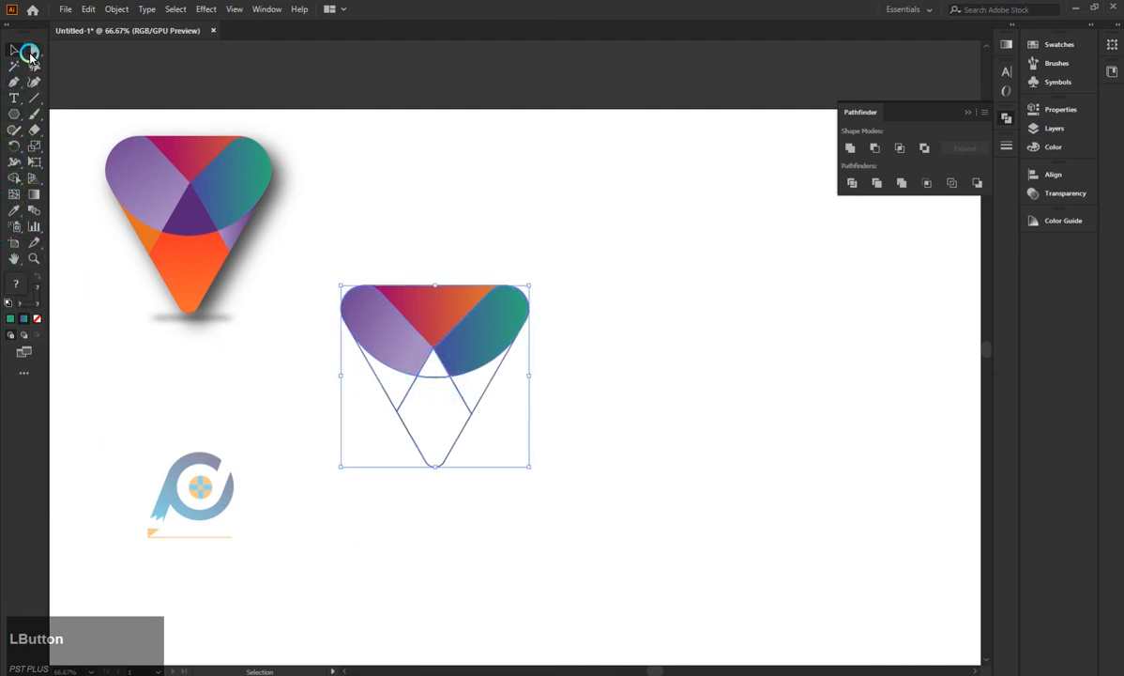
pyautogui.click(31, 53)
pyautogui.click(560, 163)
pyautogui.click(420, 377)
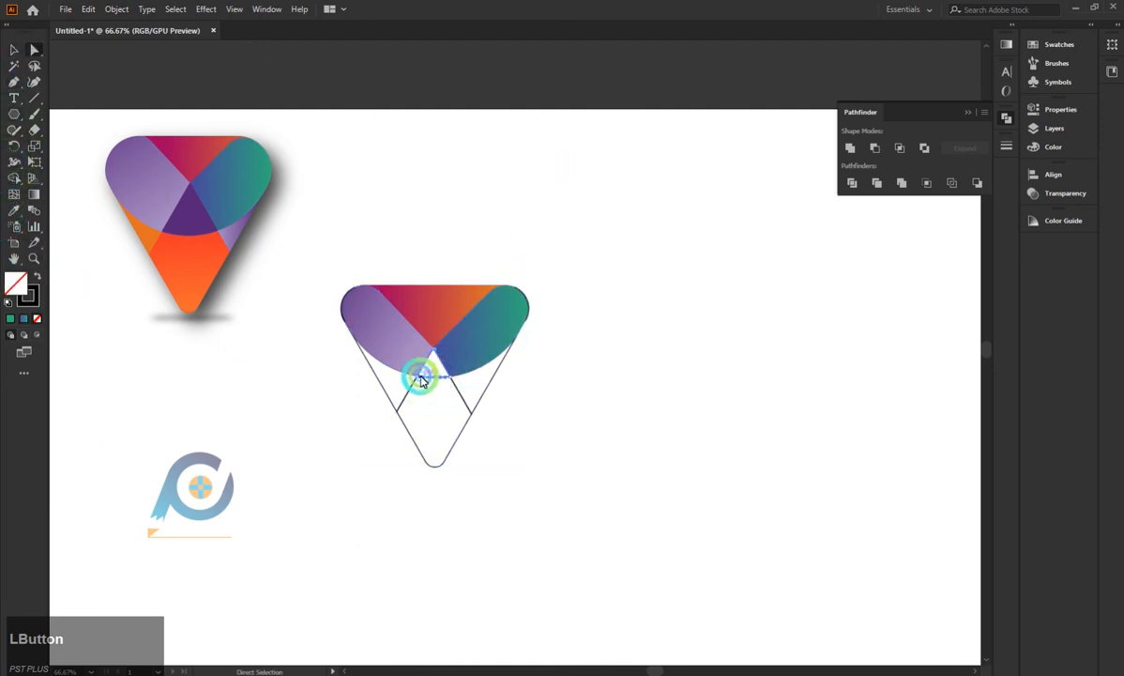
pyautogui.click(15, 176)
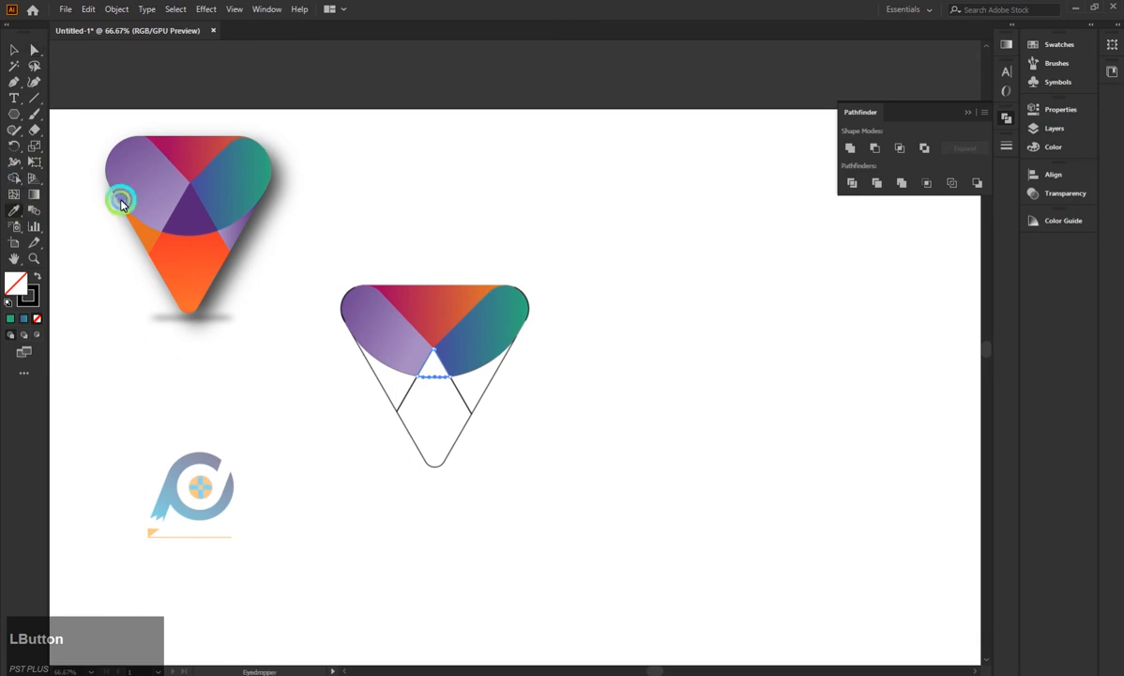
pyautogui.click(216, 210)
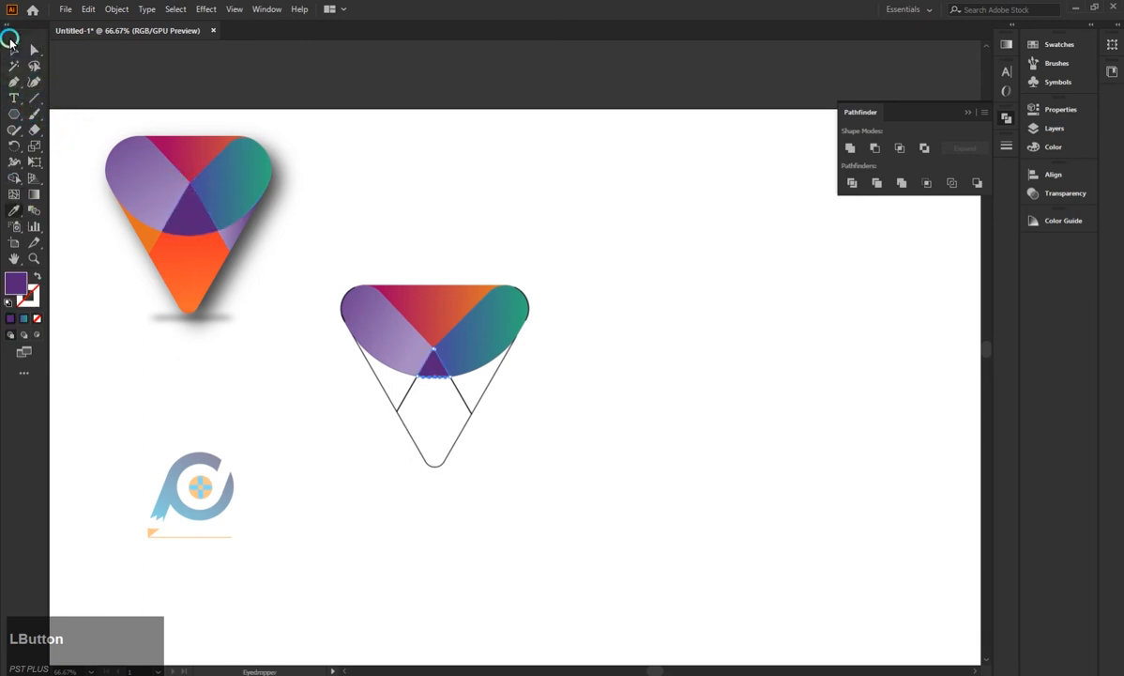
# - Fill the left side area below the lobe with the orange sampled from the matching region of the reference logo
pyautogui.click(35, 50)
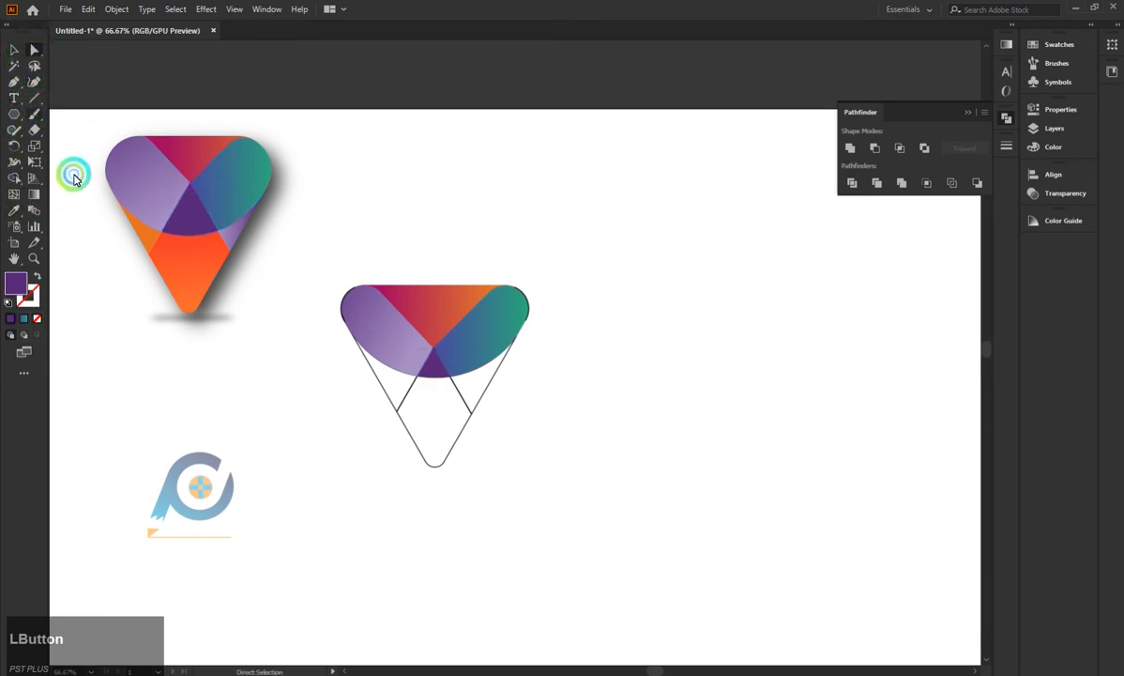
pyautogui.click(388, 400)
pyautogui.click(344, 374)
pyautogui.click(14, 210)
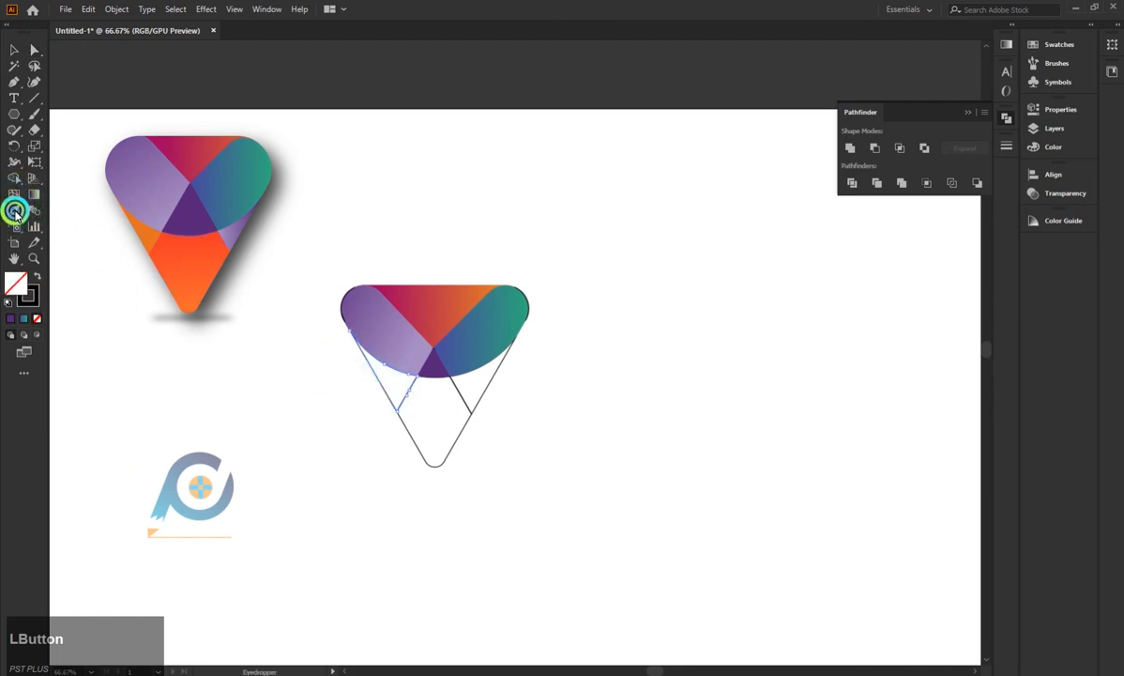
pyautogui.click(146, 240)
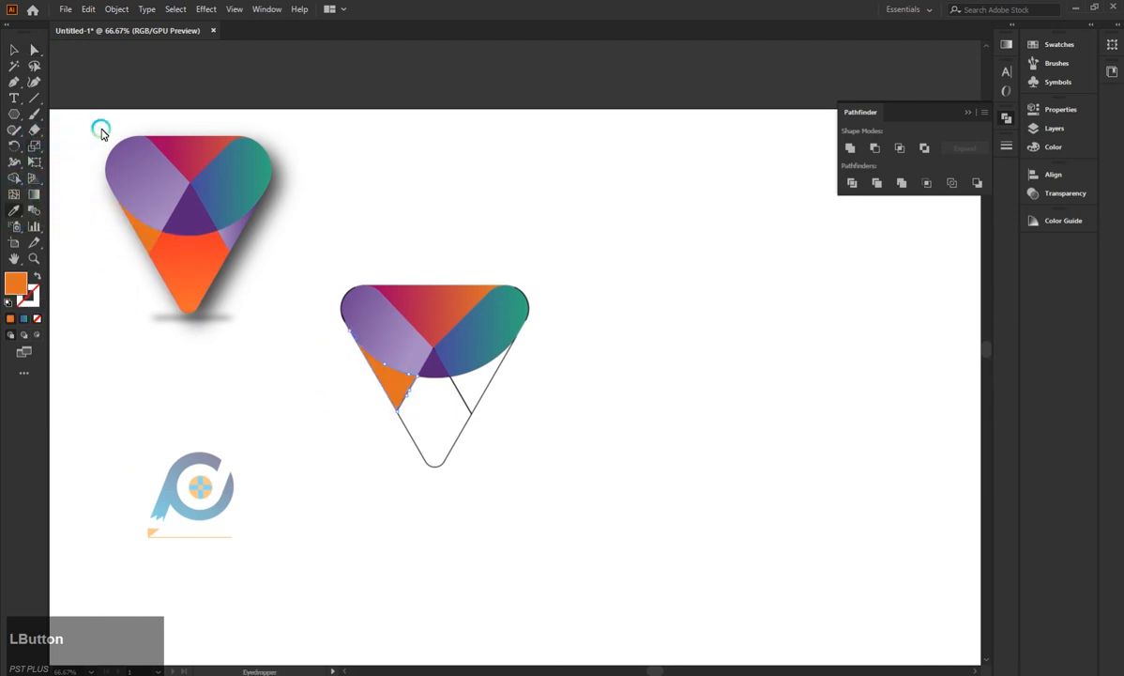
# - Fill the right side area below the lobe with the light purple gradient sampled from the matching region of the reference logo
pyautogui.click(29, 50)
pyautogui.click(449, 370)
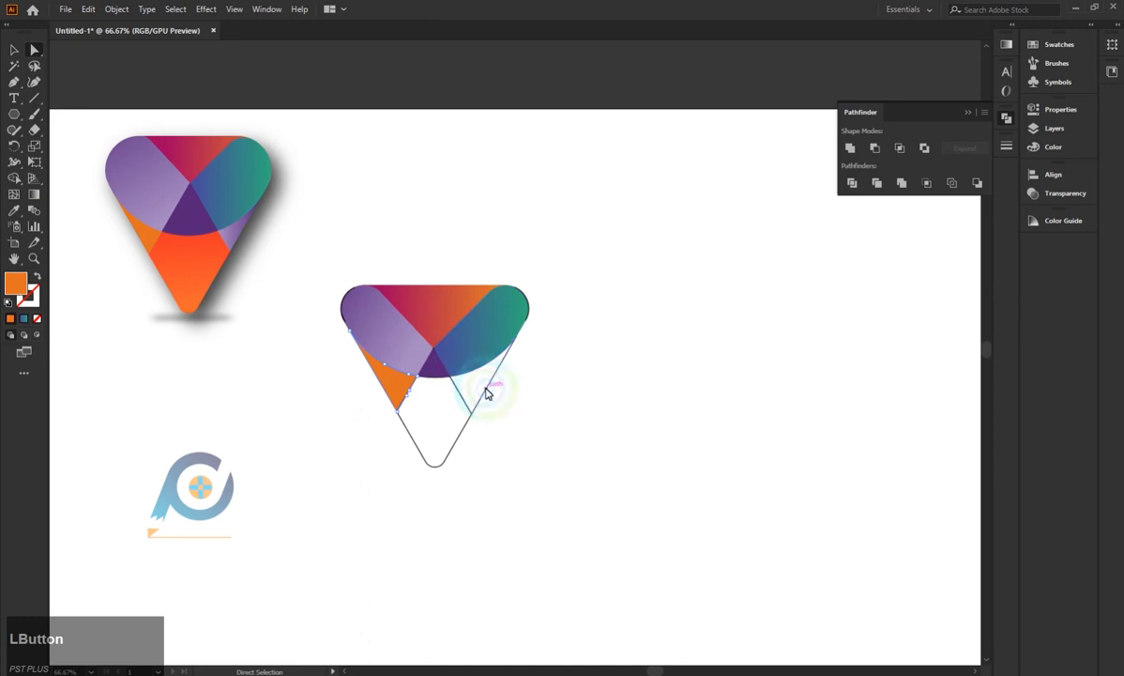
pyautogui.click(15, 164)
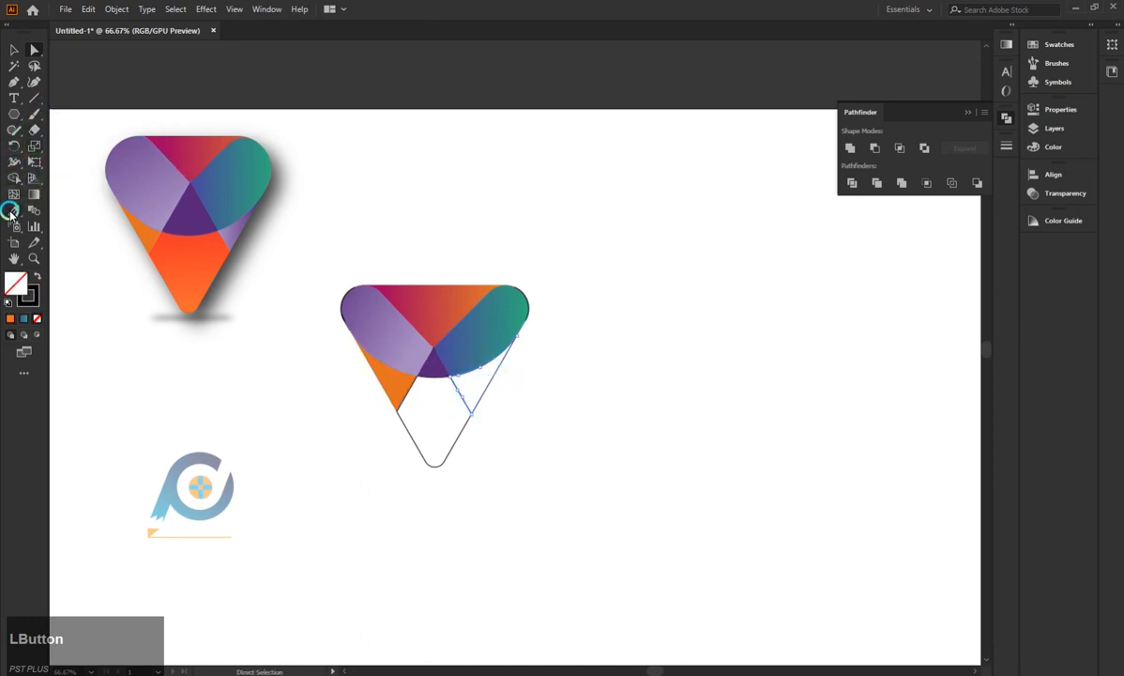
pyautogui.click(12, 210)
pyautogui.click(224, 230)
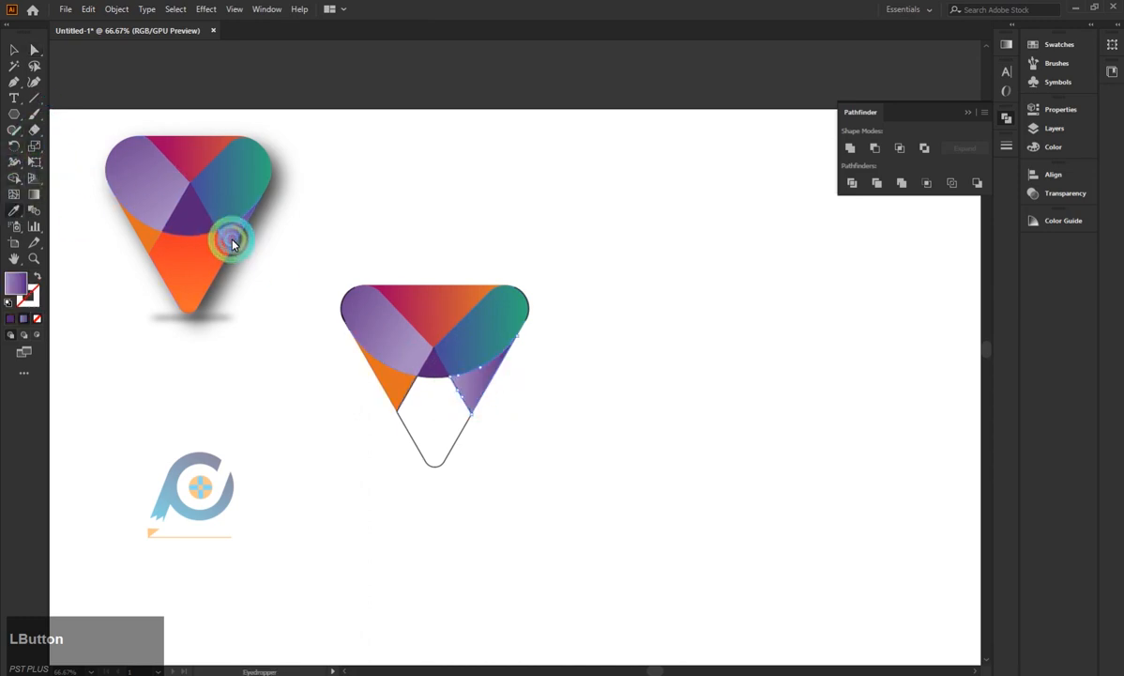
# - Fill the empty bottom tip region with the red-to-orange gradient sampled from the reference logo's bottom region
pyautogui.click(30, 51)
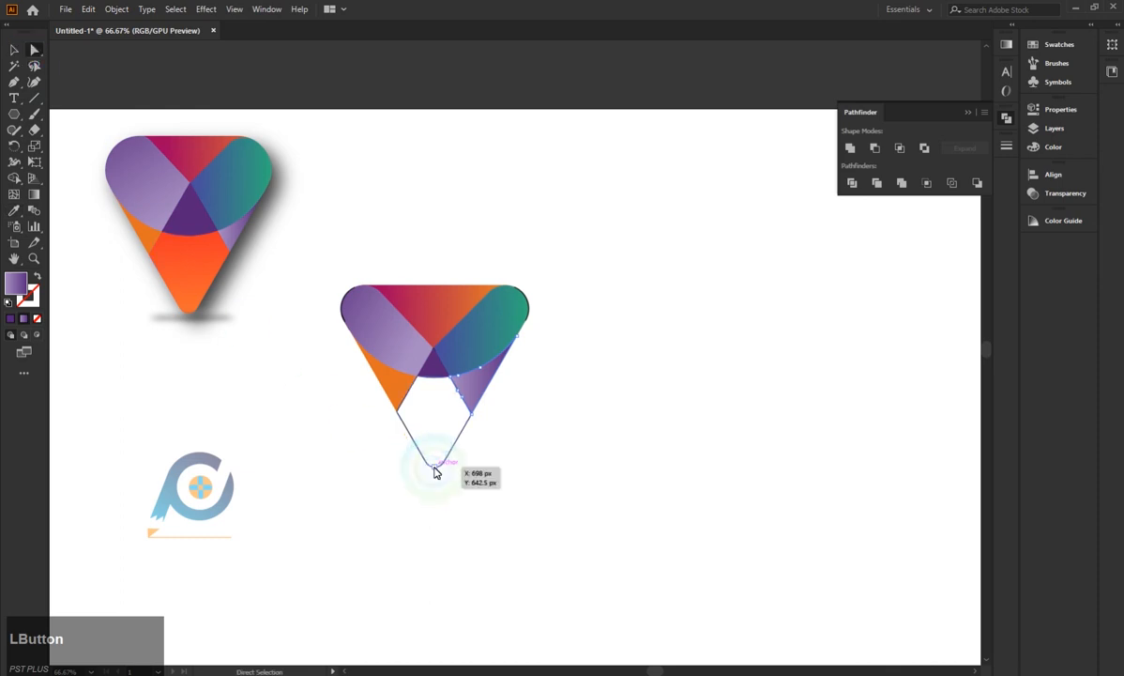
pyautogui.click(434, 467)
pyautogui.click(12, 182)
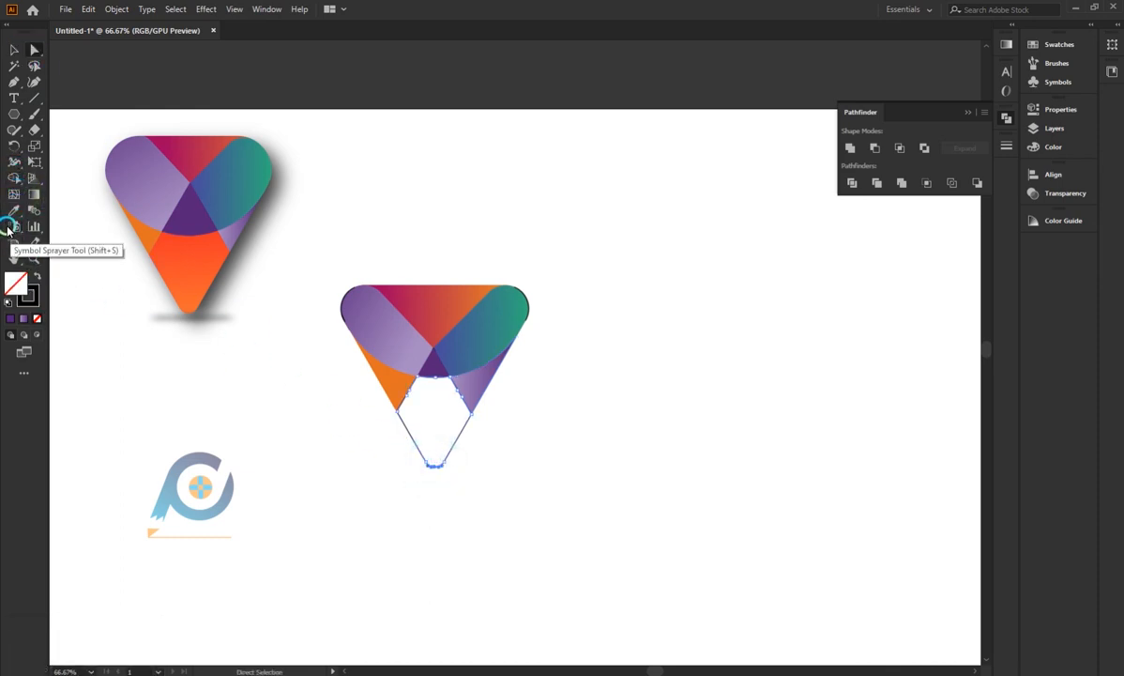
pyautogui.click(13, 210)
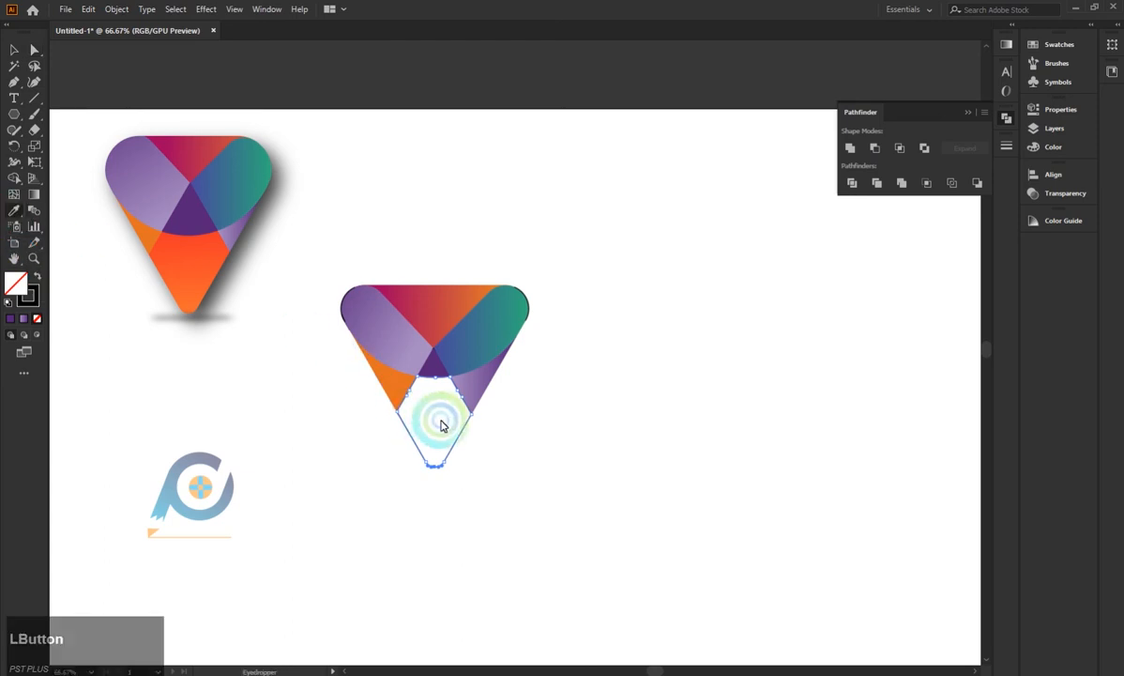
pyautogui.click(186, 248)
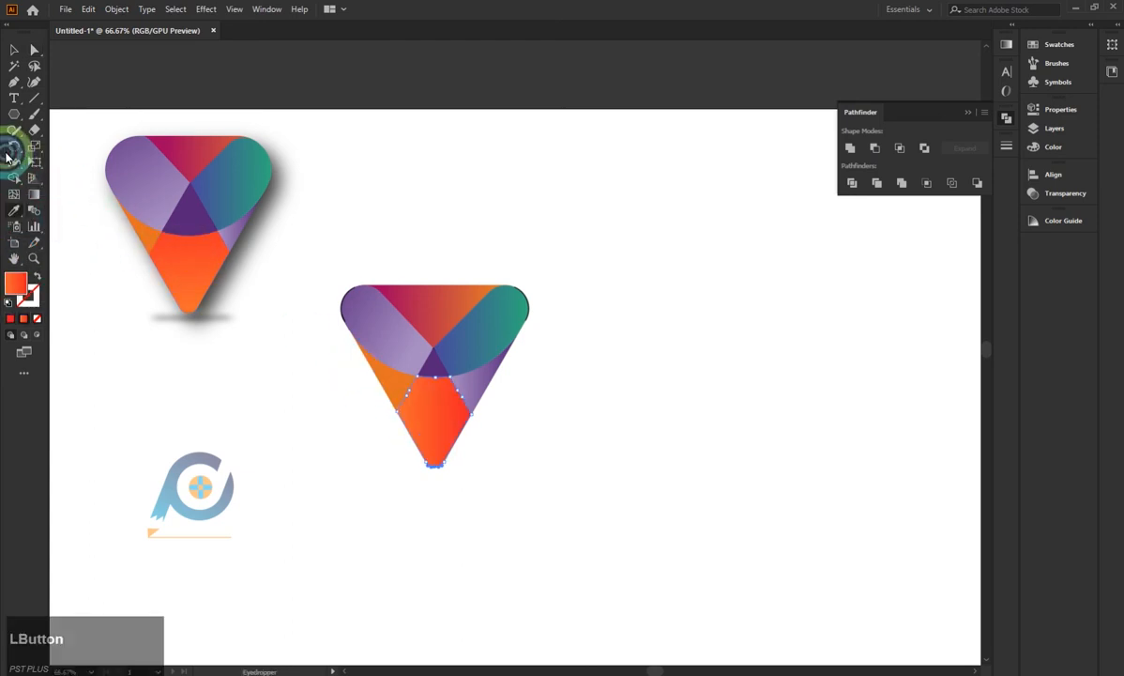
# - Redirect the bottom tip's gradient vertically so it runs from red at the top to orange at the point
pyautogui.click(32, 201)
pyautogui.click(333, 321)
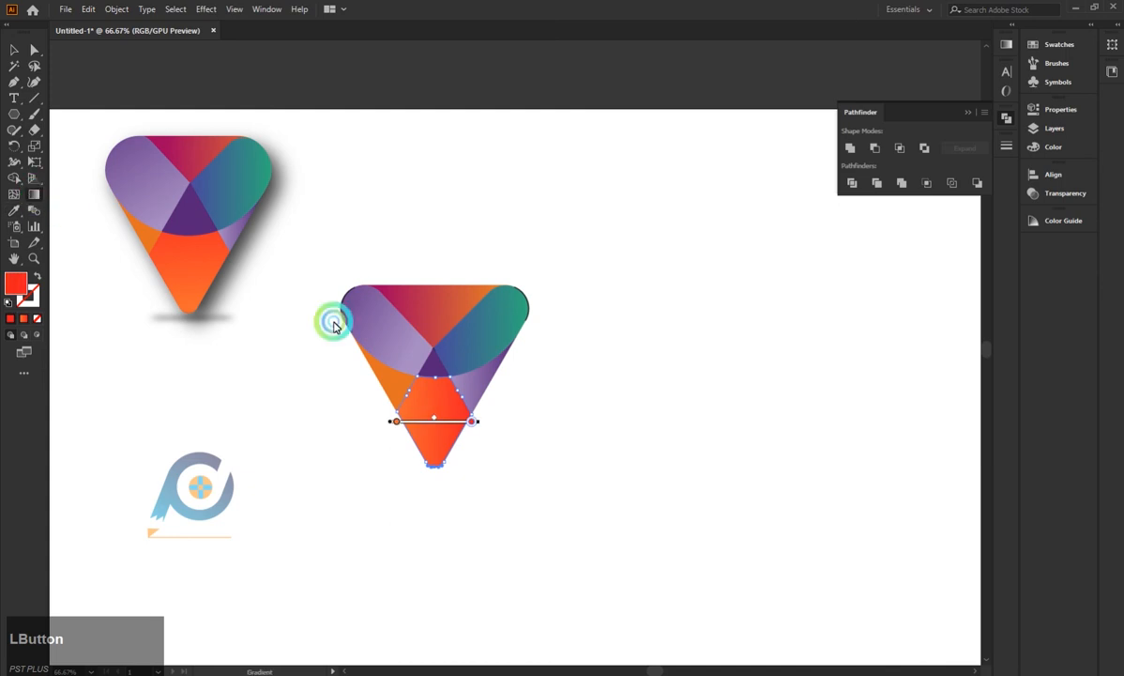
pyautogui.click(489, 431)
pyautogui.moveTo(483, 423)
pyautogui.mouseDown()
pyautogui.moveTo(507, 459)
pyautogui.moveTo(390, 292)
pyautogui.mouseUp()
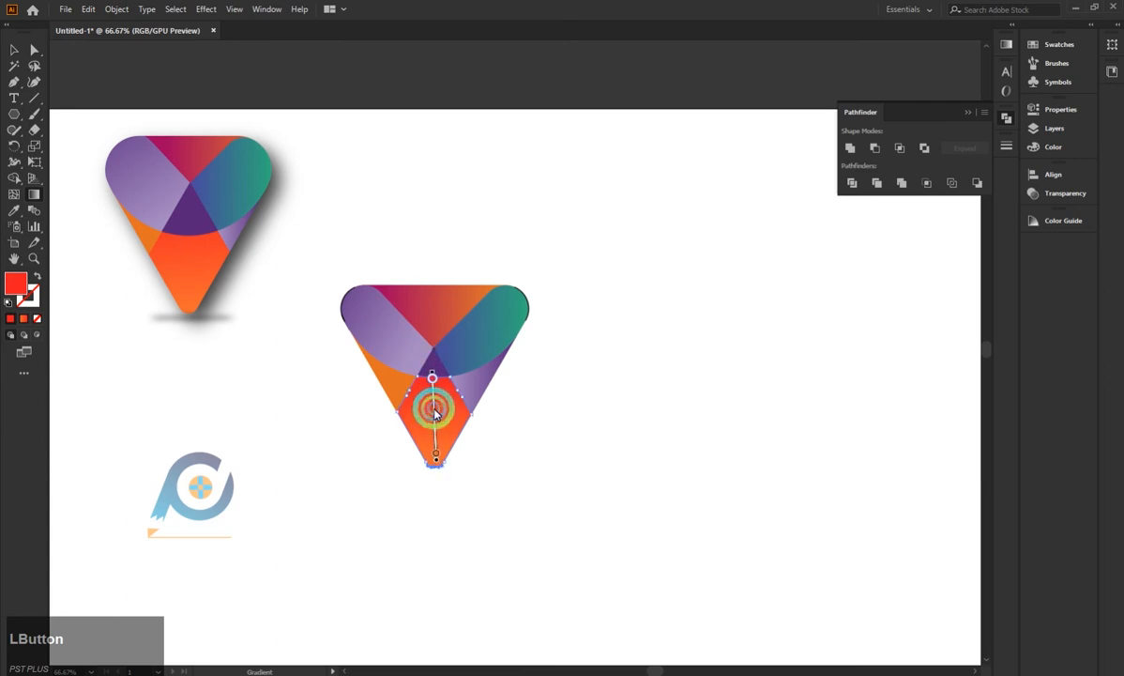
# - Remove the outline stroke from all regions of the large logo and group them into one object
pyautogui.click(14, 50)
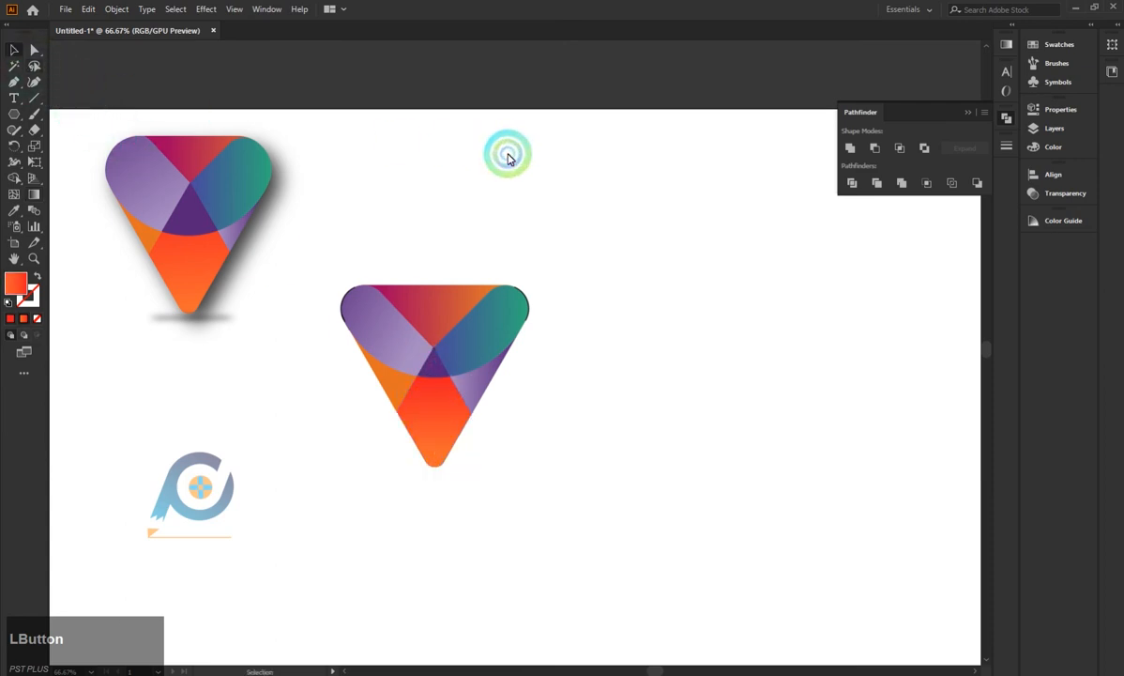
pyautogui.moveTo(318, 249); pyautogui.dragTo(677, 517)
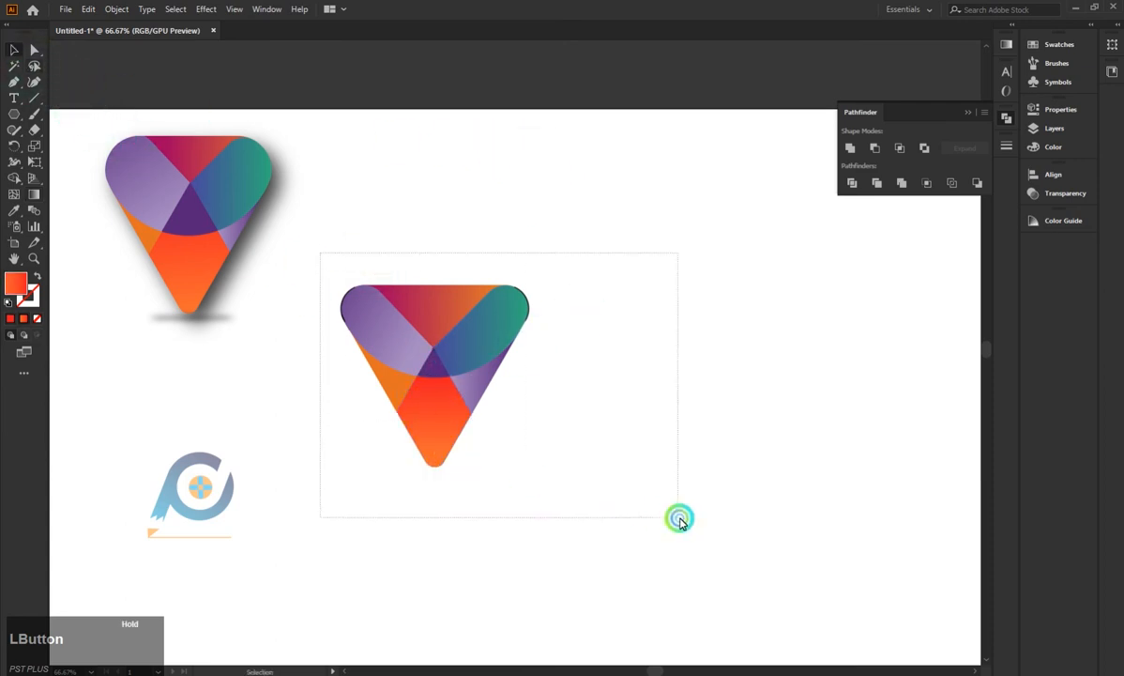
pyautogui.click(34, 305)
pyautogui.click(36, 319)
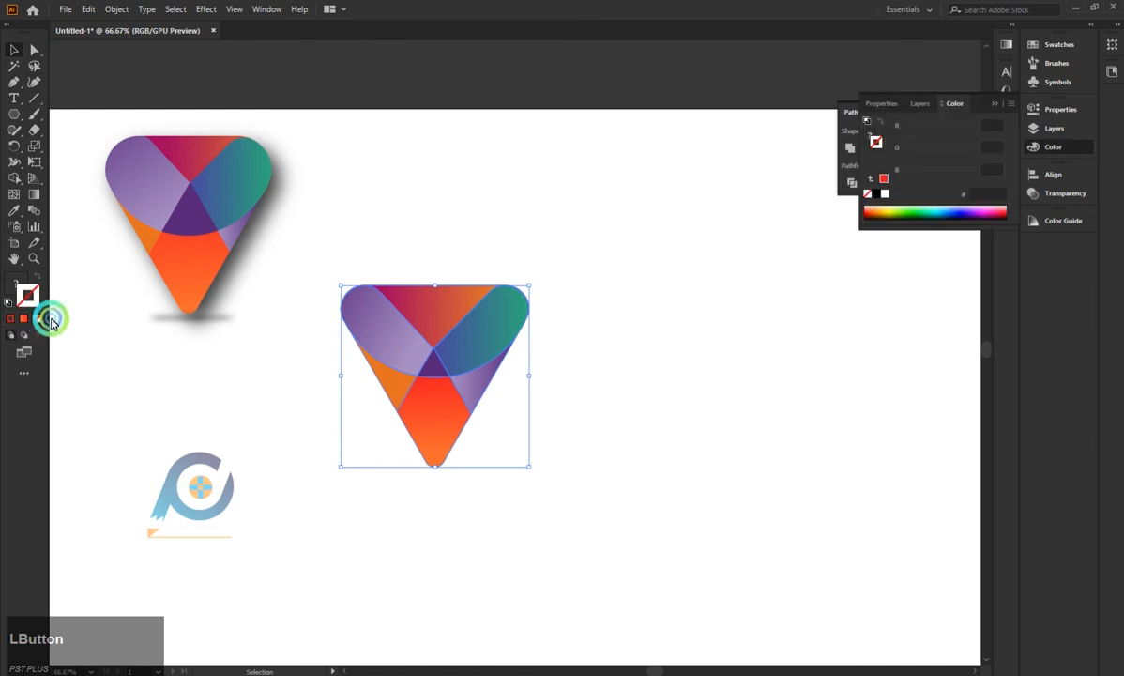
pyautogui.click(619, 555)
pyautogui.click(426, 310)
pyautogui.press('g')
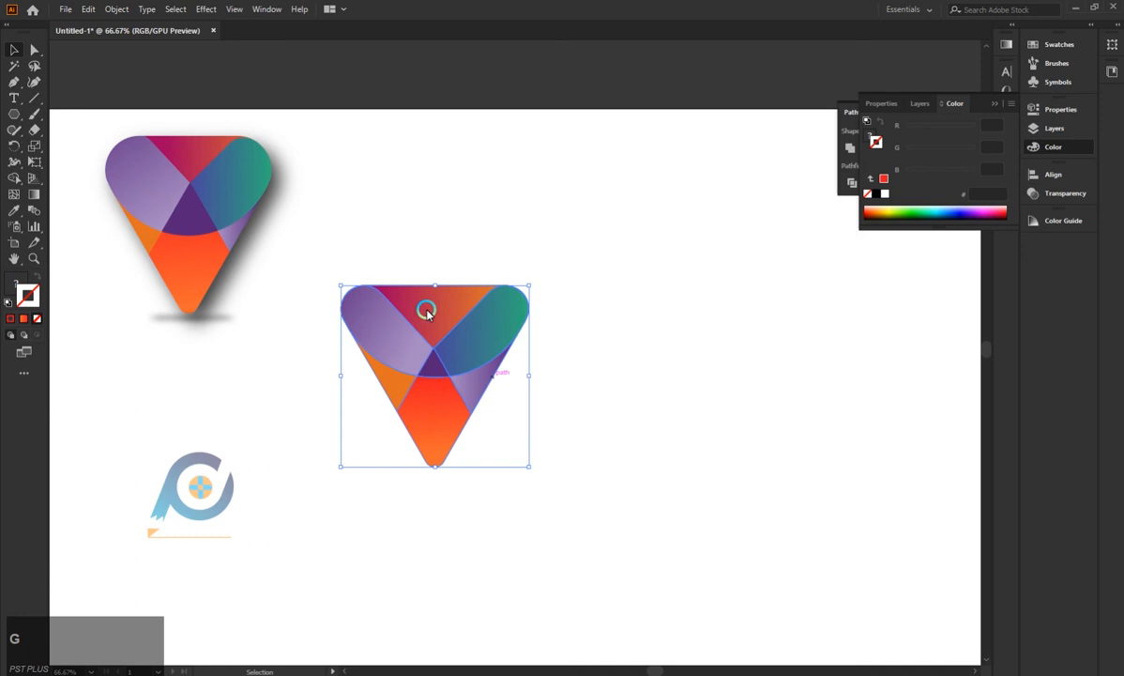
# - Apply a black Multiply drop shadow to the logo with 75% opacity, 16 px X offset, 17 px Y offset and 16 px blur
pyautogui.click(206, 9)
pyautogui.moveTo(301, 160)
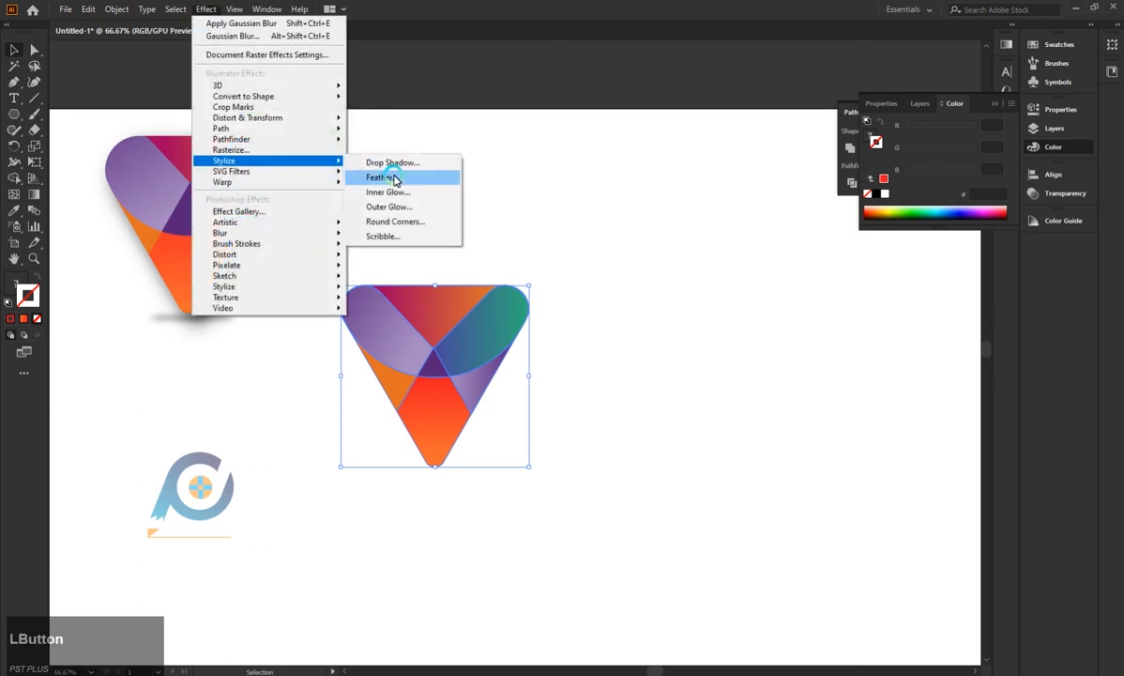
pyautogui.click(392, 162)
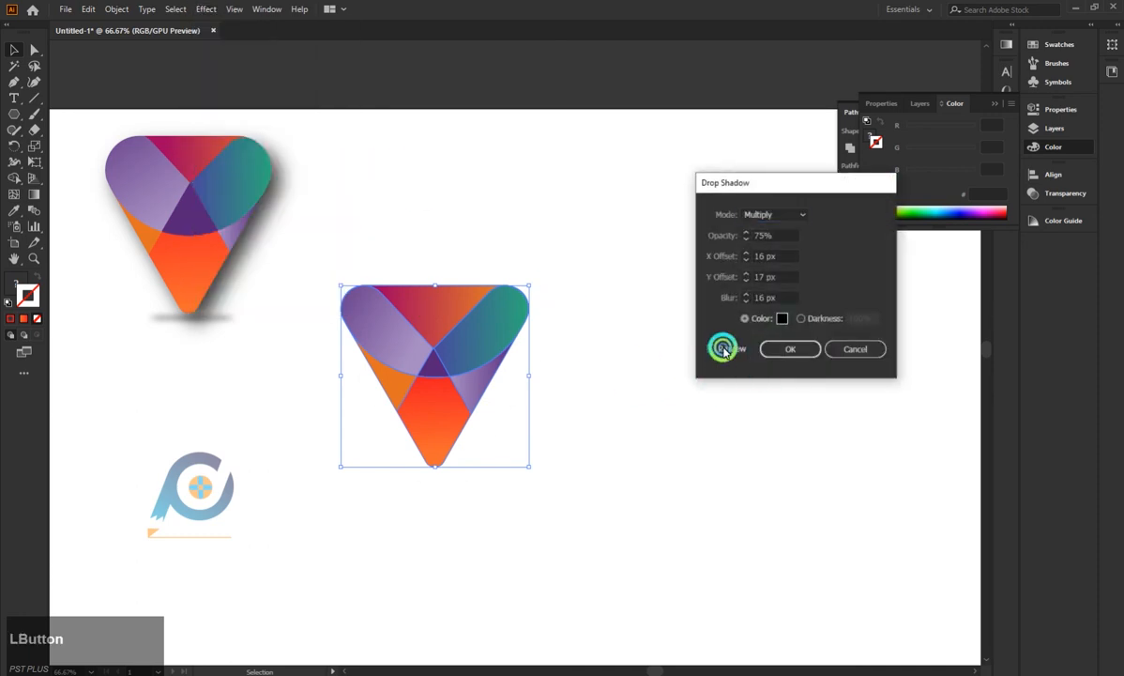
pyautogui.click(723, 349)
pyautogui.click(784, 349)
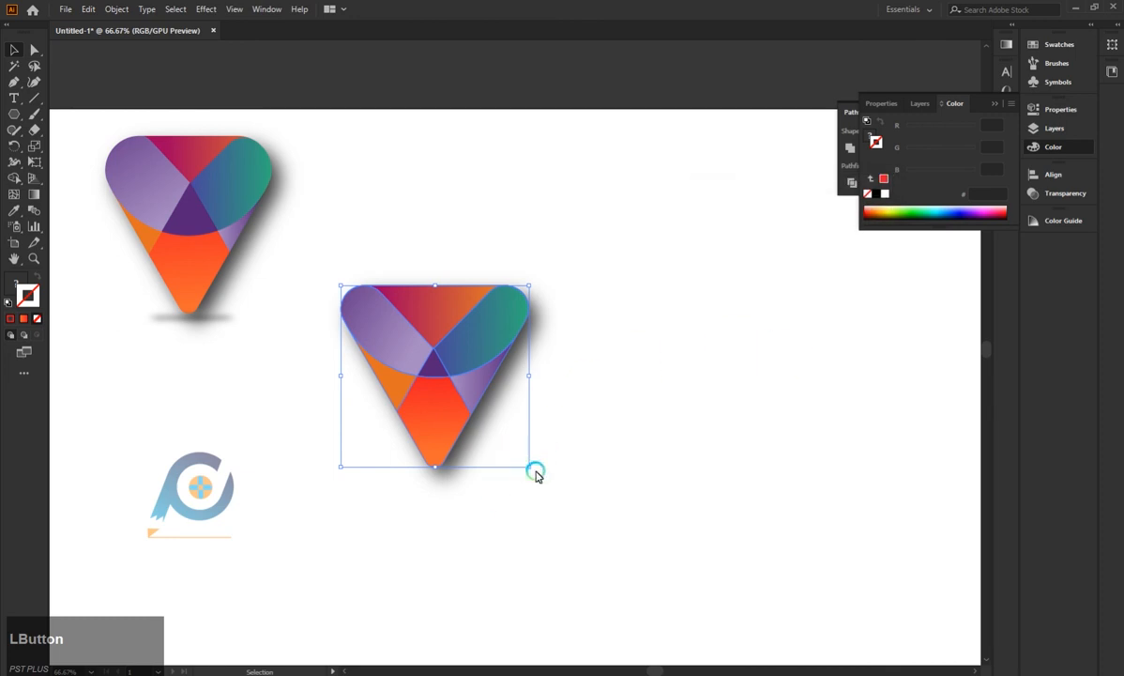
# - Enlarge the shadowed logo proportionally, move it up near the artboard's upper edge beside the reference, and deselect it
pyautogui.moveTo(531, 469); pyautogui.dragTo(664, 593)
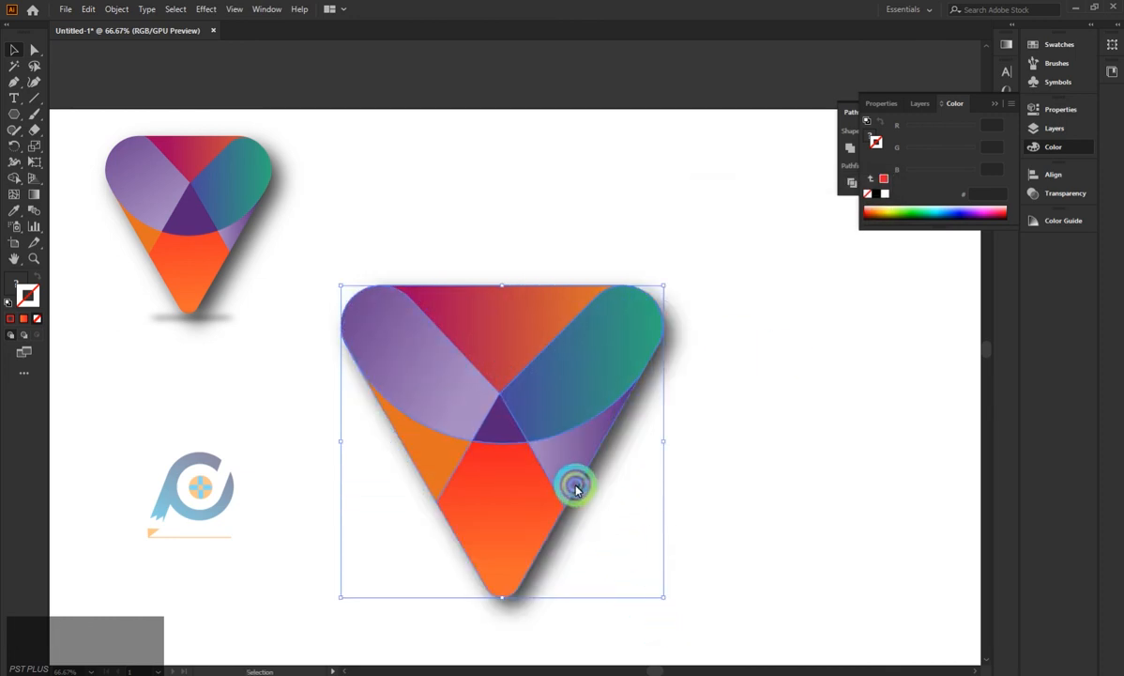
pyautogui.scroll(-2, 642, 514)
pyautogui.moveTo(493, 345); pyautogui.dragTo(472, 228)
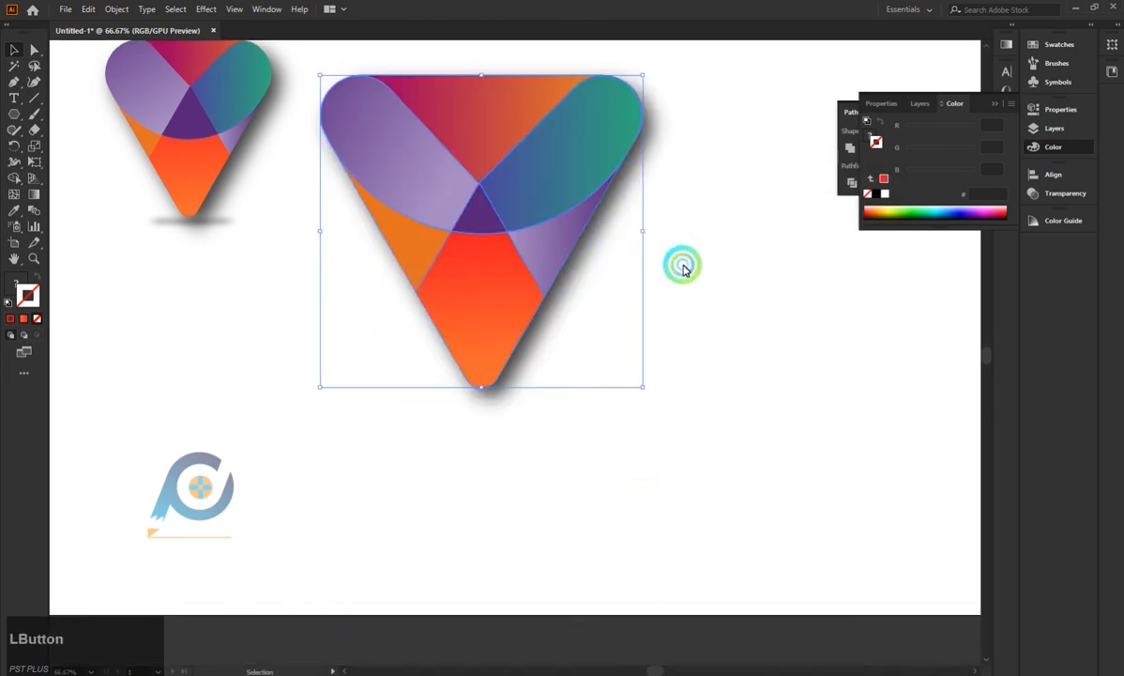
pyautogui.scroll(1, 685, 334)
pyautogui.click(698, 383)
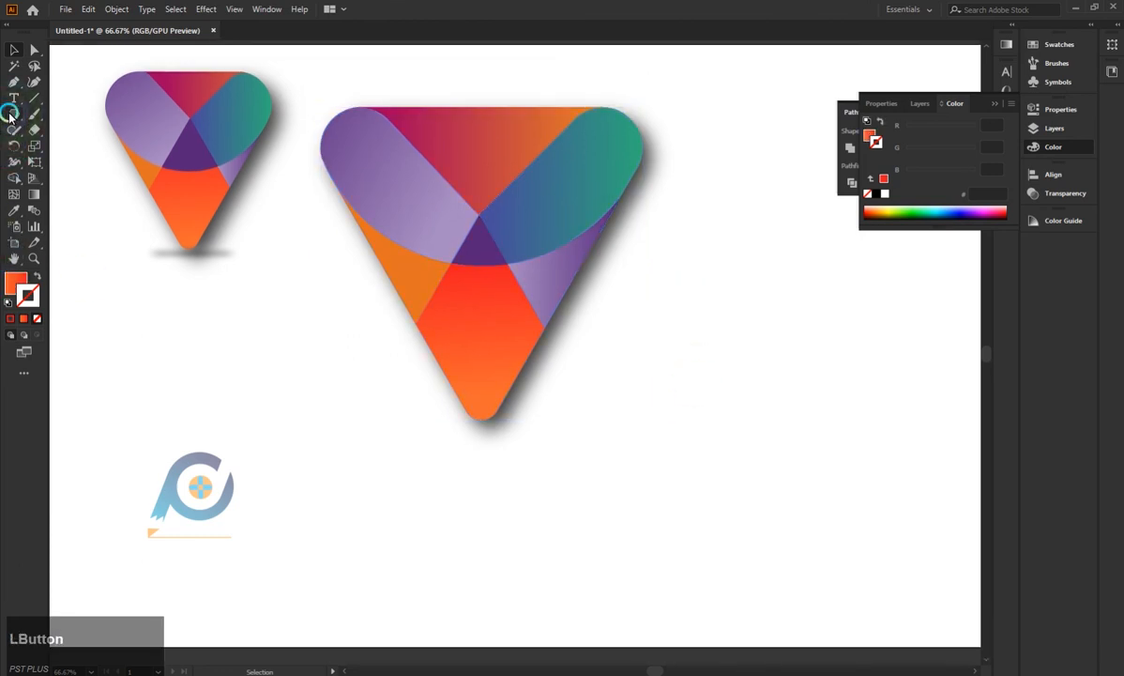
# - Draw a wide, very thin horizontal ellipse and place it centred just below the logo's bottom point
pyautogui.rightClick(14, 130)
pyautogui.rightClick(14, 114)
pyautogui.click(65, 146)
pyautogui.moveTo(399, 432)
pyautogui.mouseDown()
pyautogui.moveTo(567, 484)
pyautogui.moveTo(593, 441)
pyautogui.moveTo(545, 438)
pyautogui.mouseUp()
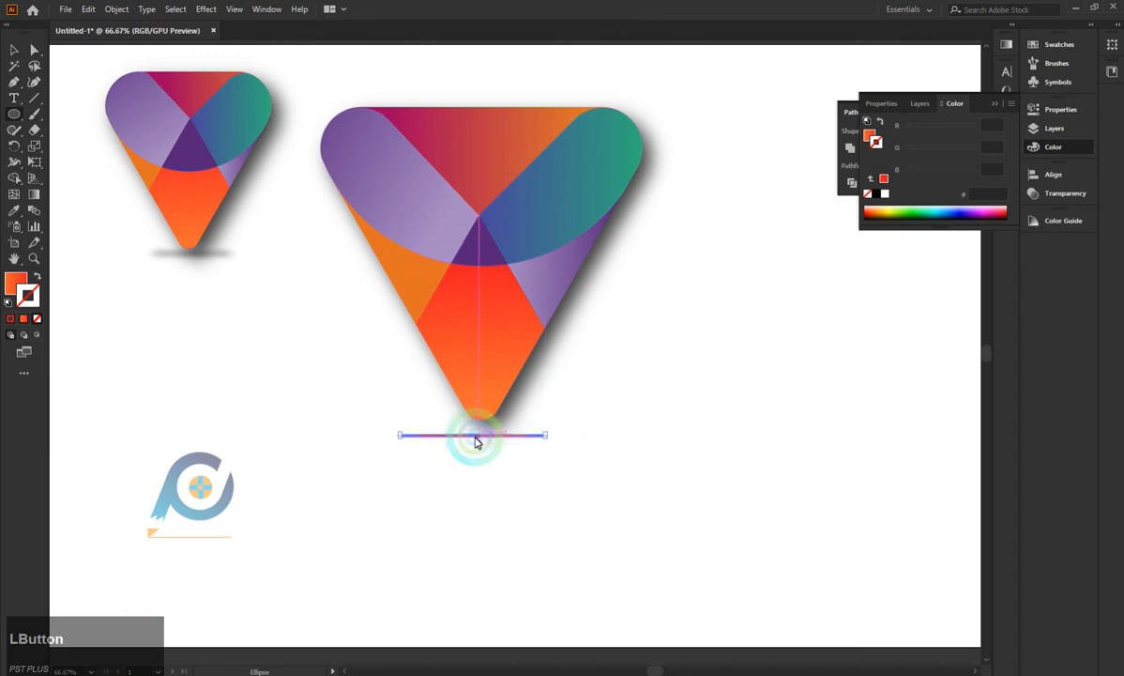
pyautogui.moveTo(472, 440); pyautogui.dragTo(489, 428)
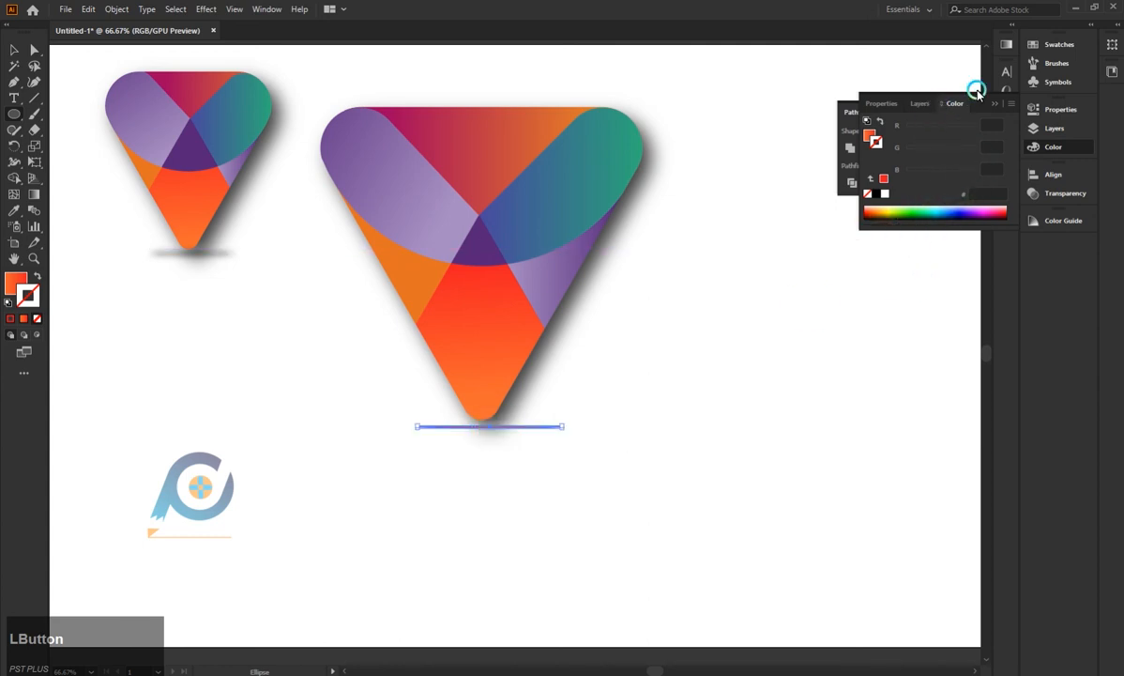
# - Apply a radial gradient to the thin ellipse's stroke, with a near-white start stop and a light grey end stop
pyautogui.click(1005, 46)
pyautogui.click(924, 62)
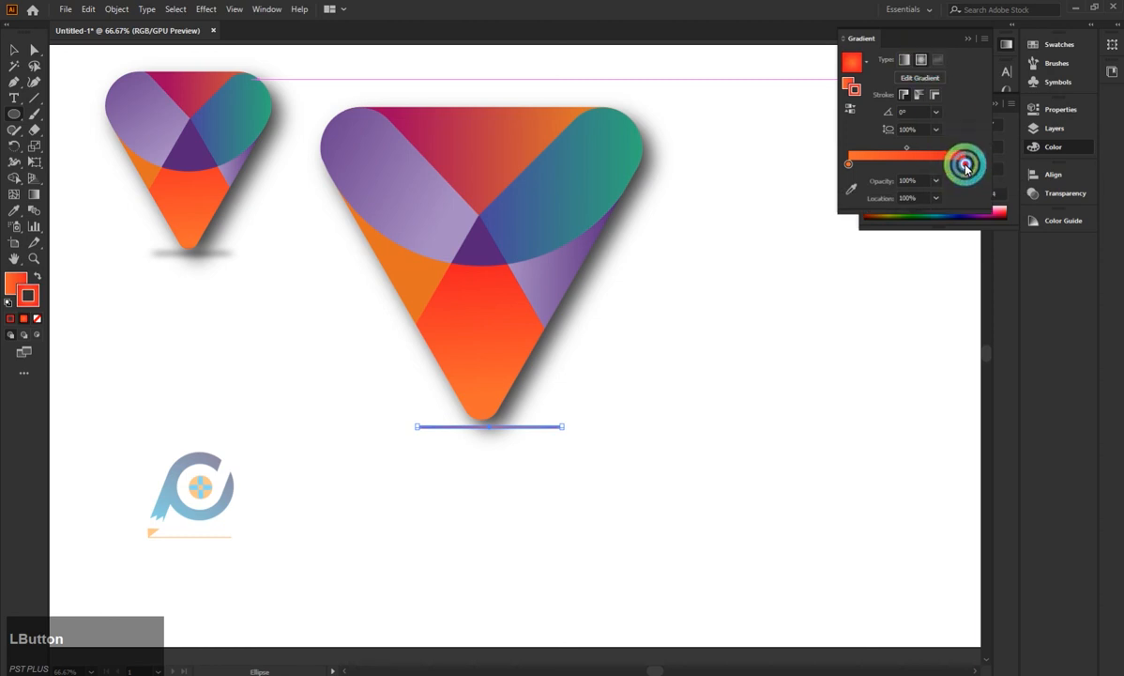
pyautogui.doubleClick(965, 166)
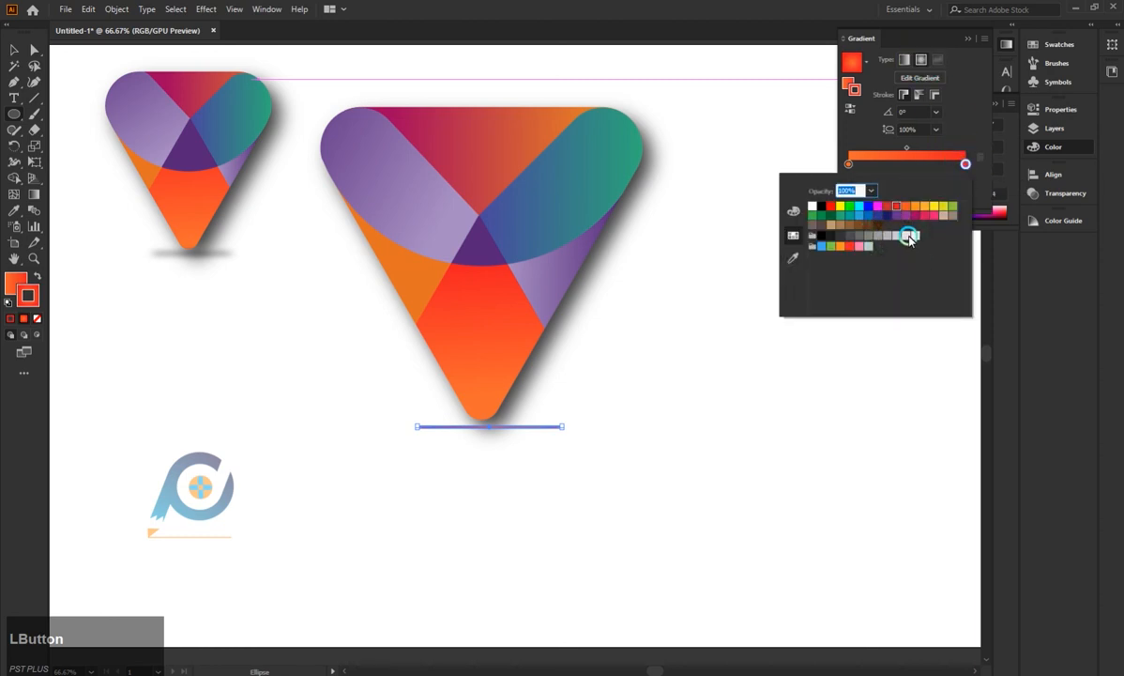
pyautogui.click(906, 236)
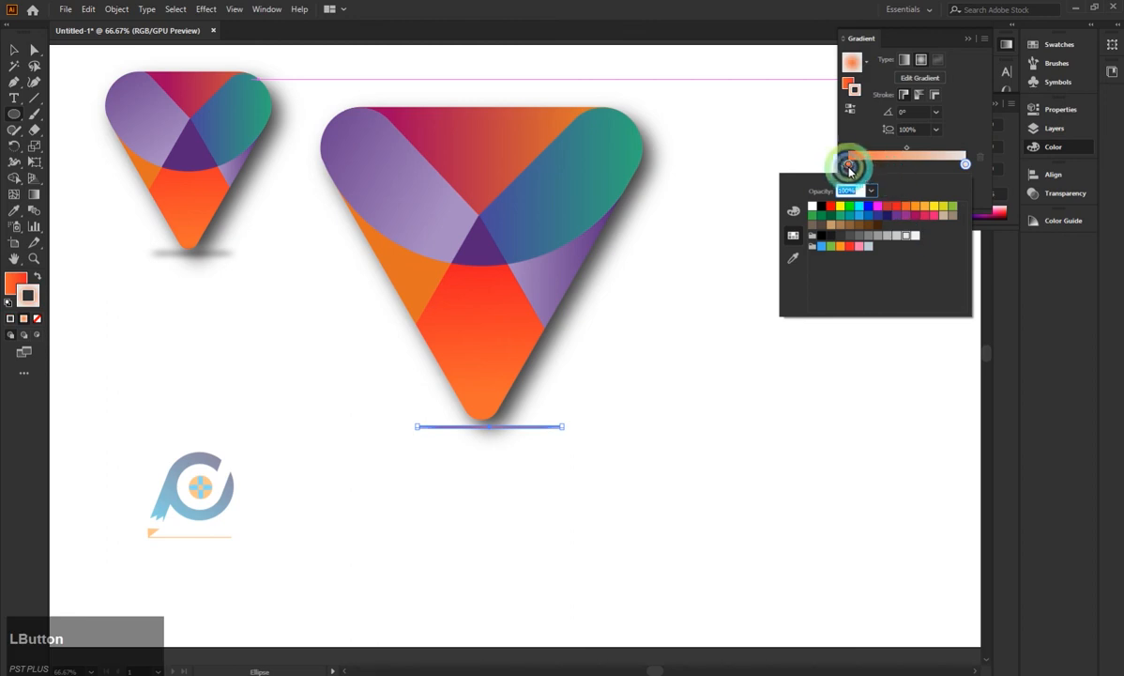
pyautogui.doubleClick(849, 164)
pyautogui.click(914, 236)
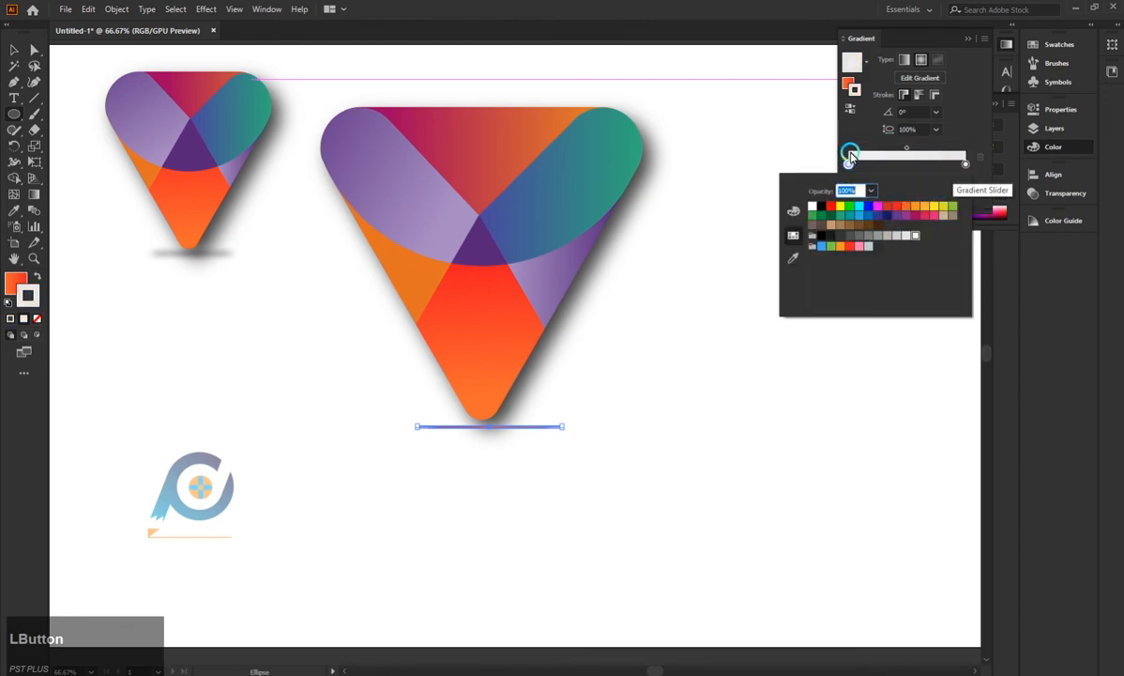
# - Change the end stop of the ellipse's stroke gradient to a slightly darker light grey
pyautogui.click(968, 165)
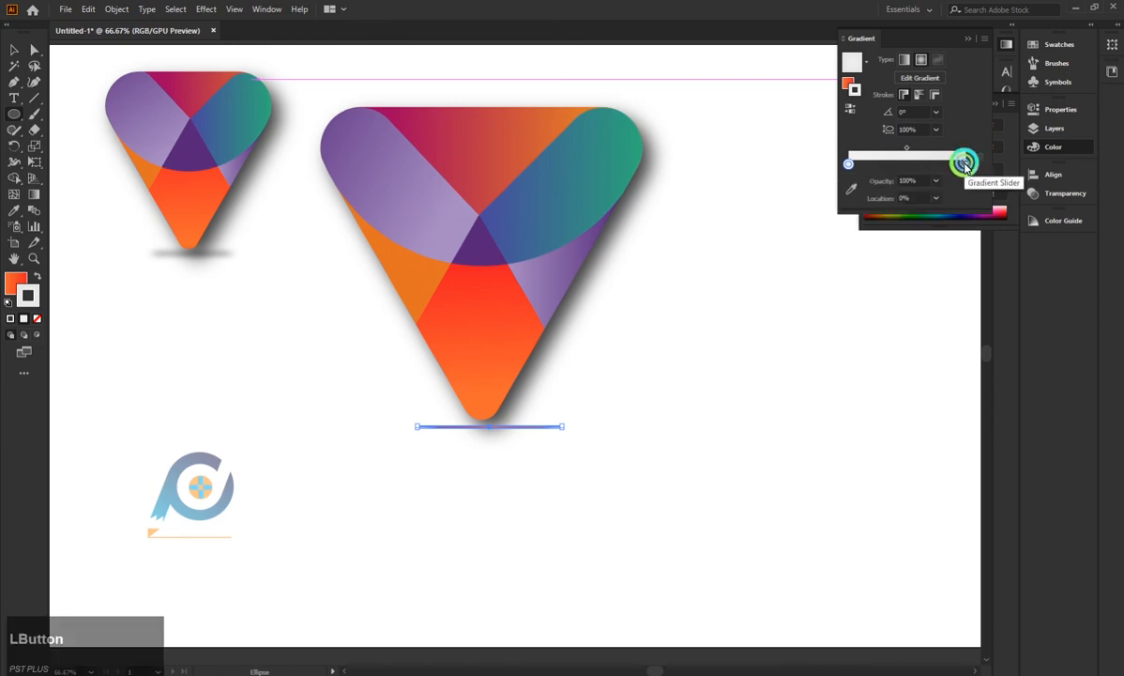
pyautogui.doubleClick(966, 164)
pyautogui.click(896, 237)
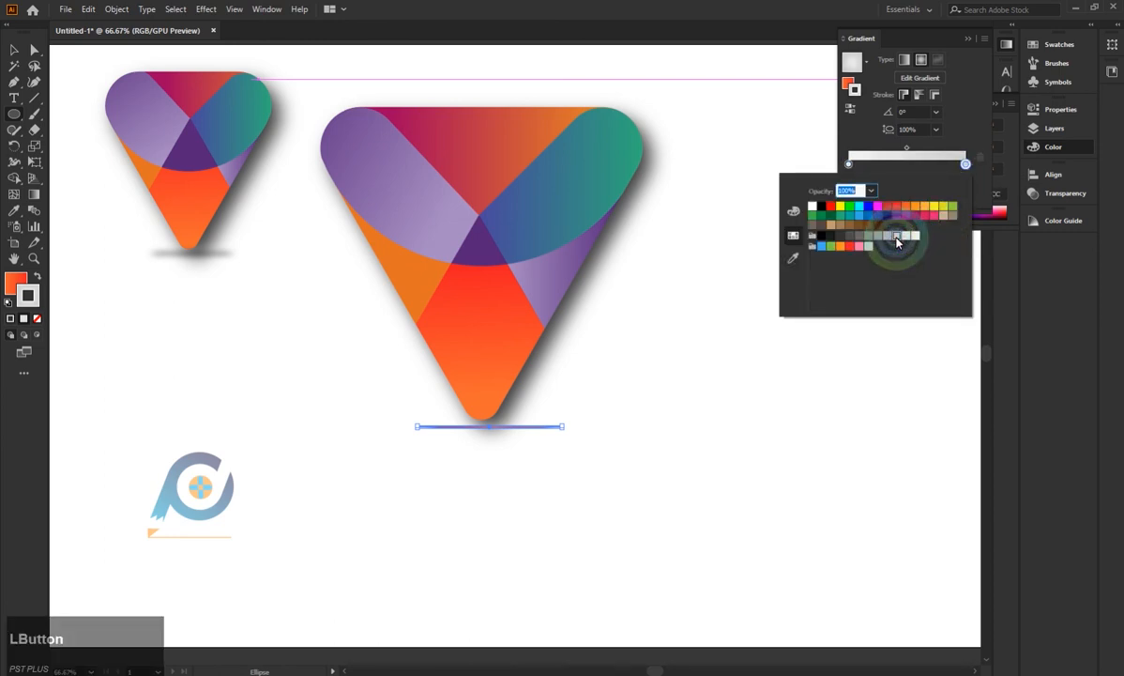
pyautogui.click(948, 127)
pyautogui.moveTo(229, 167); pyautogui.dragTo(157, 164)
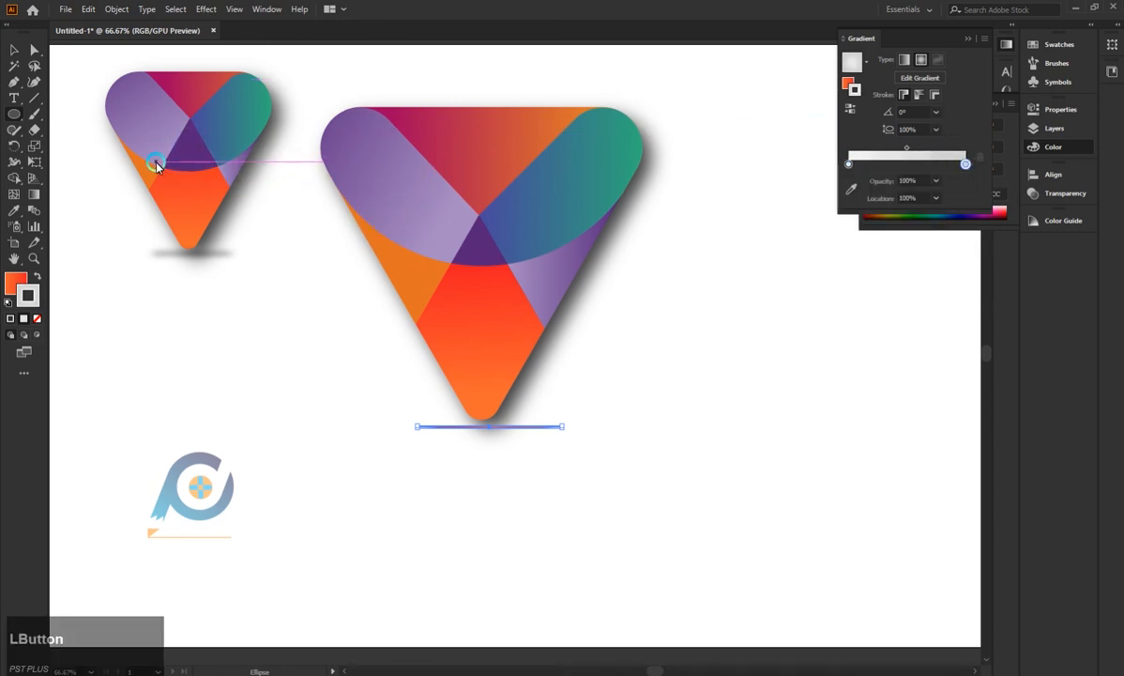
# - Recolour the ellipse's stroke gradient with a near-black end stop and a black start stop
pyautogui.click(965, 164)
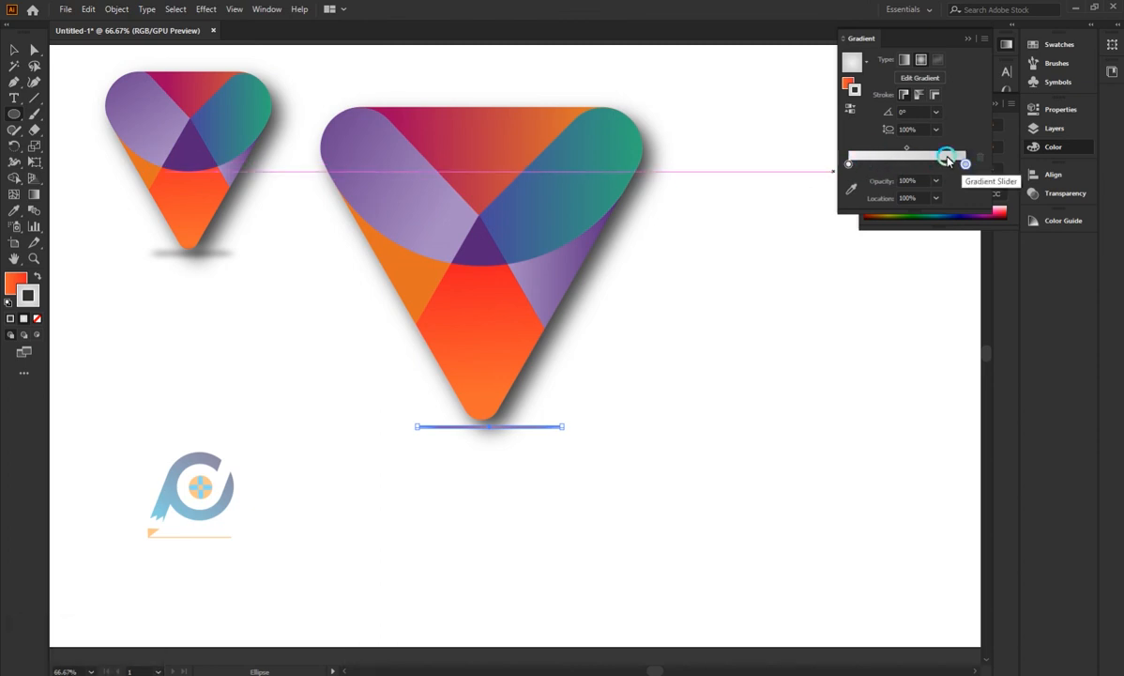
pyautogui.doubleClick(965, 163)
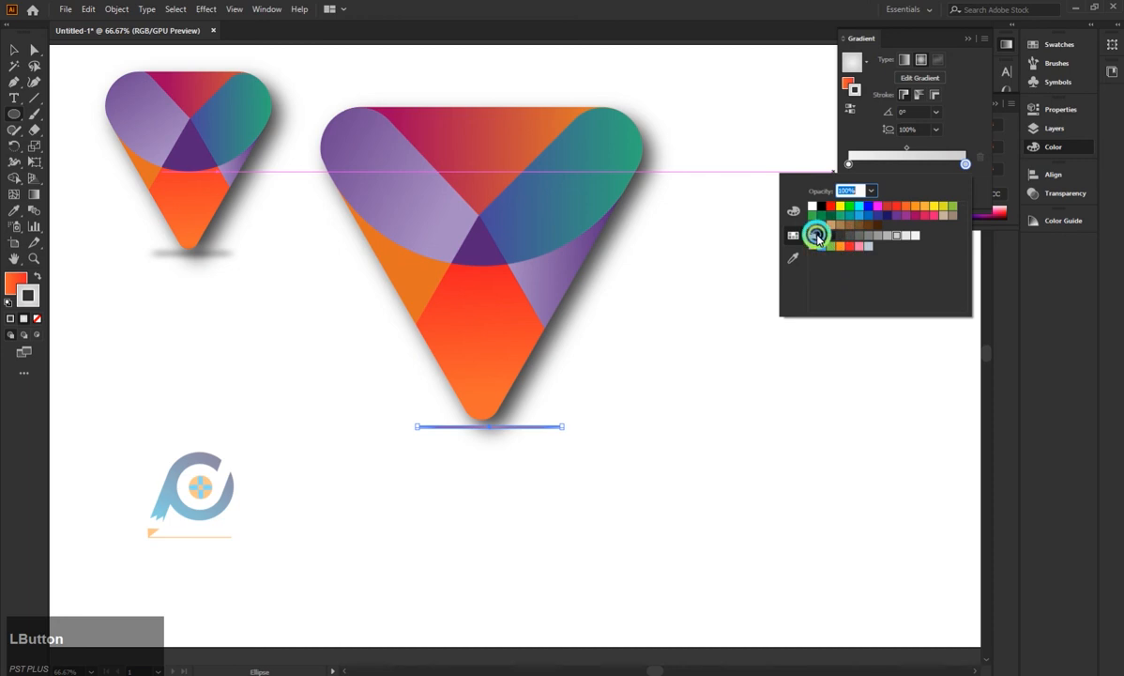
pyautogui.click(821, 237)
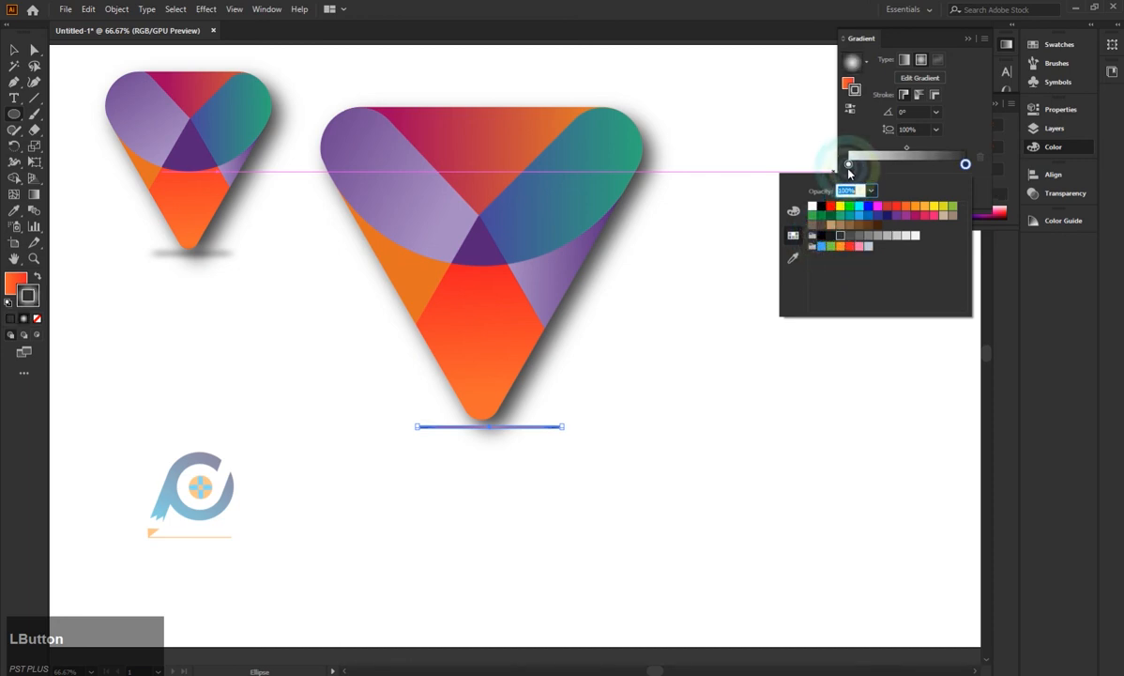
pyautogui.doubleClick(848, 164)
pyautogui.click(821, 236)
# - Try to reposition the colour stops along the ellipse's stroke gradient
pyautogui.click(966, 147)
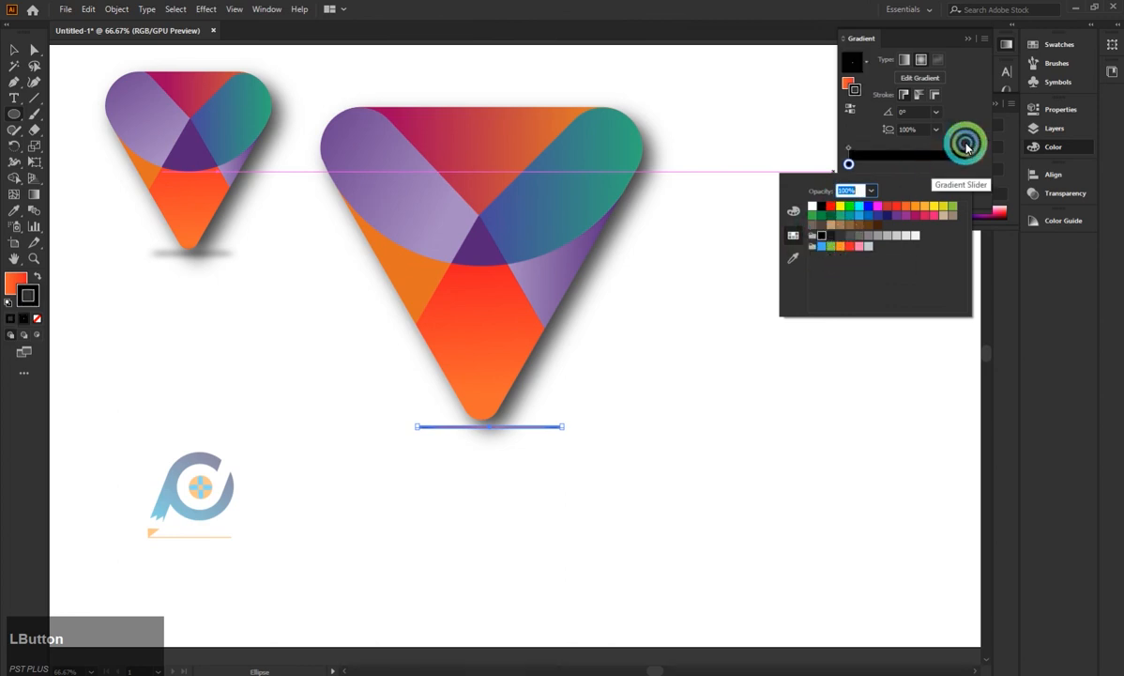
pyautogui.click(954, 158)
pyautogui.click(954, 157)
pyautogui.click(873, 164)
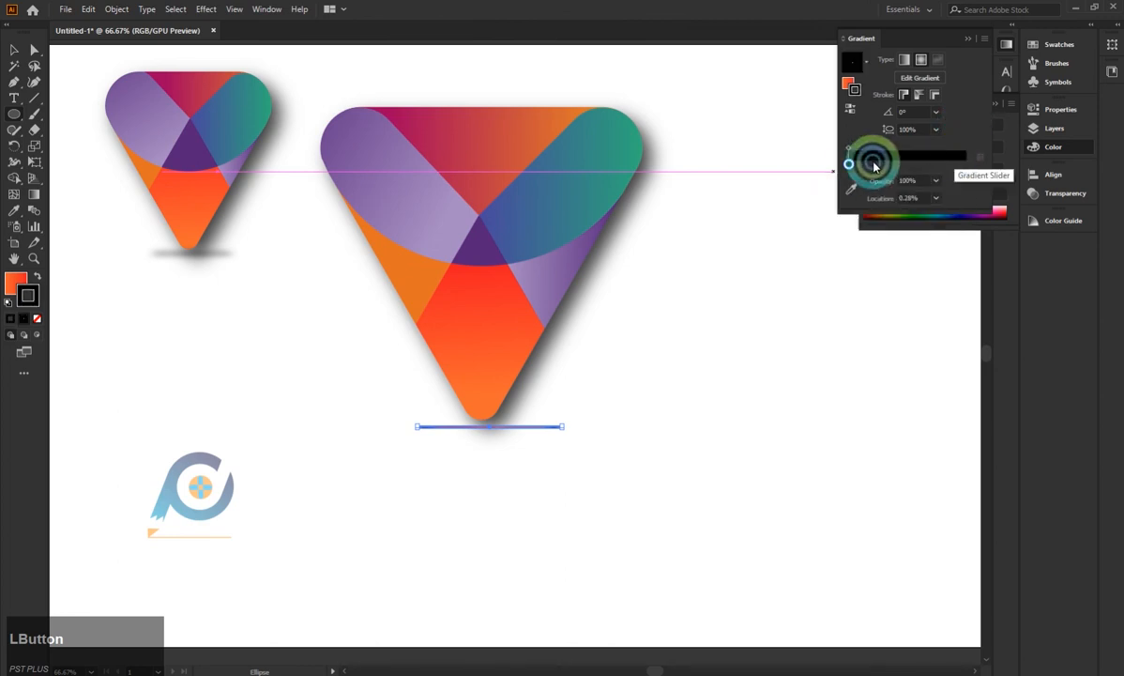
pyautogui.moveTo(852, 167); pyautogui.dragTo(976, 156)
# - Set the ellipse's stroke gradient to run from black at the start stop to dark grey 333333 at the end stop
pyautogui.click(856, 173)
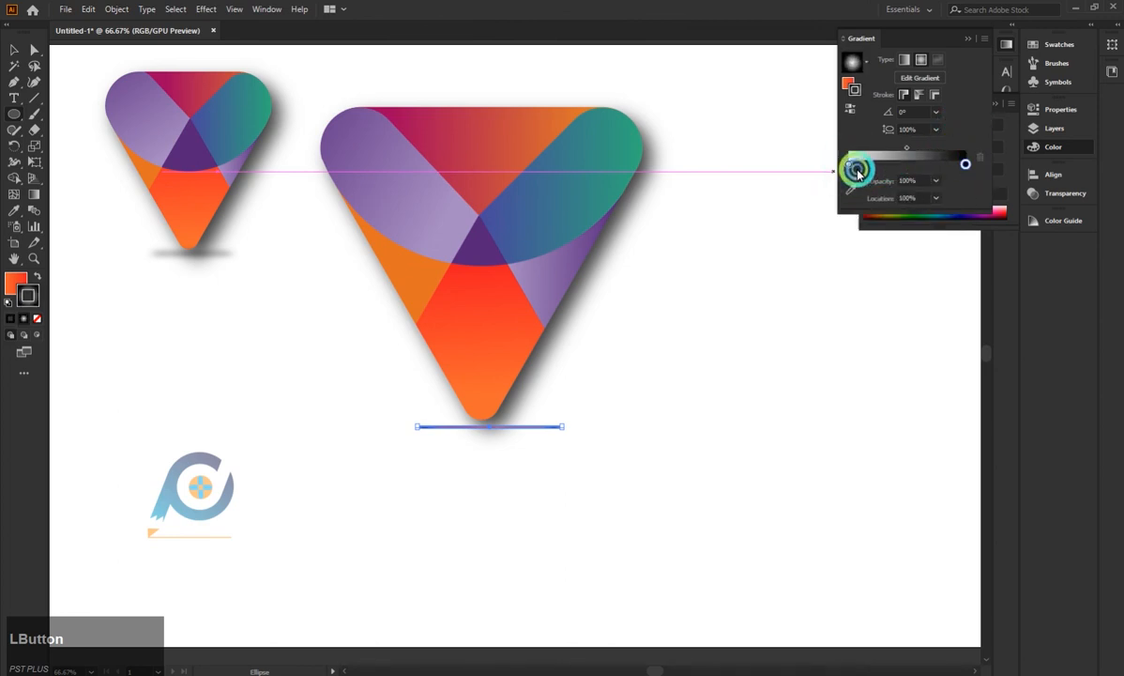
pyautogui.doubleClick(847, 166)
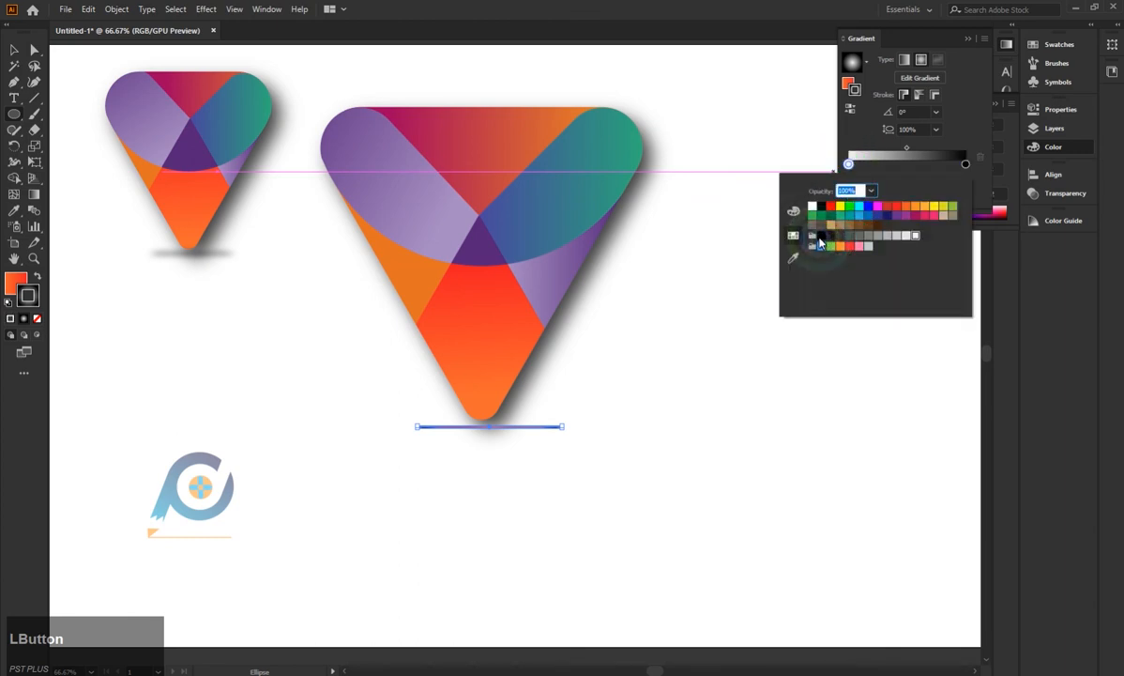
pyautogui.click(821, 237)
pyautogui.click(966, 164)
pyautogui.doubleClick(965, 164)
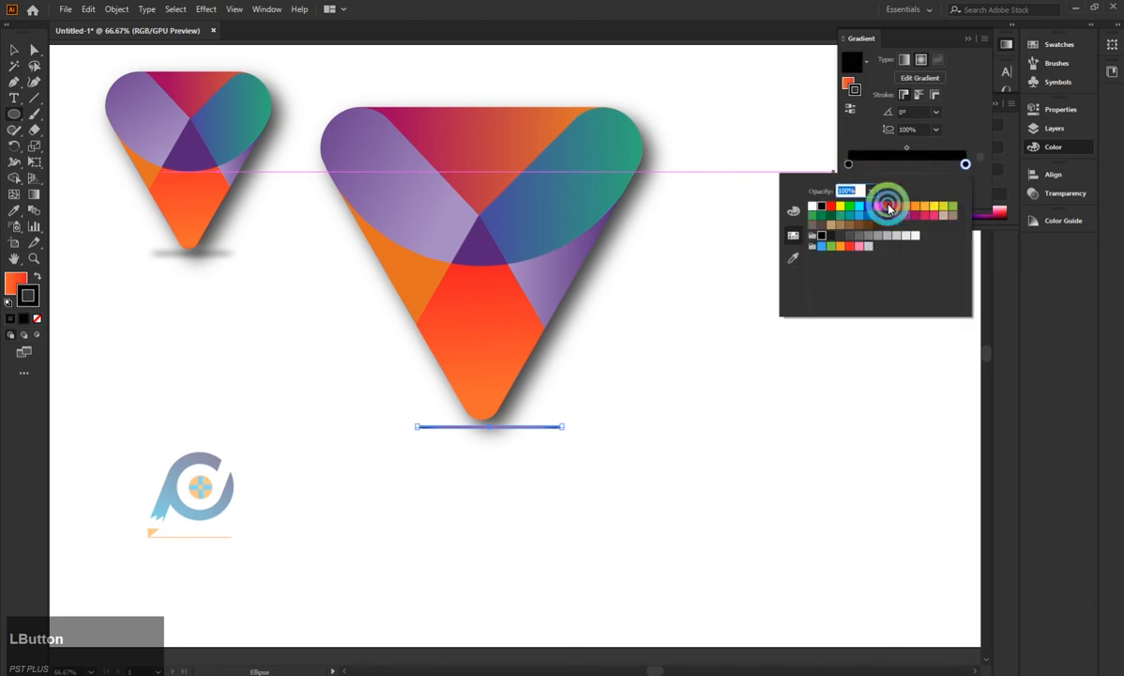
pyautogui.click(838, 236)
pyautogui.click(965, 126)
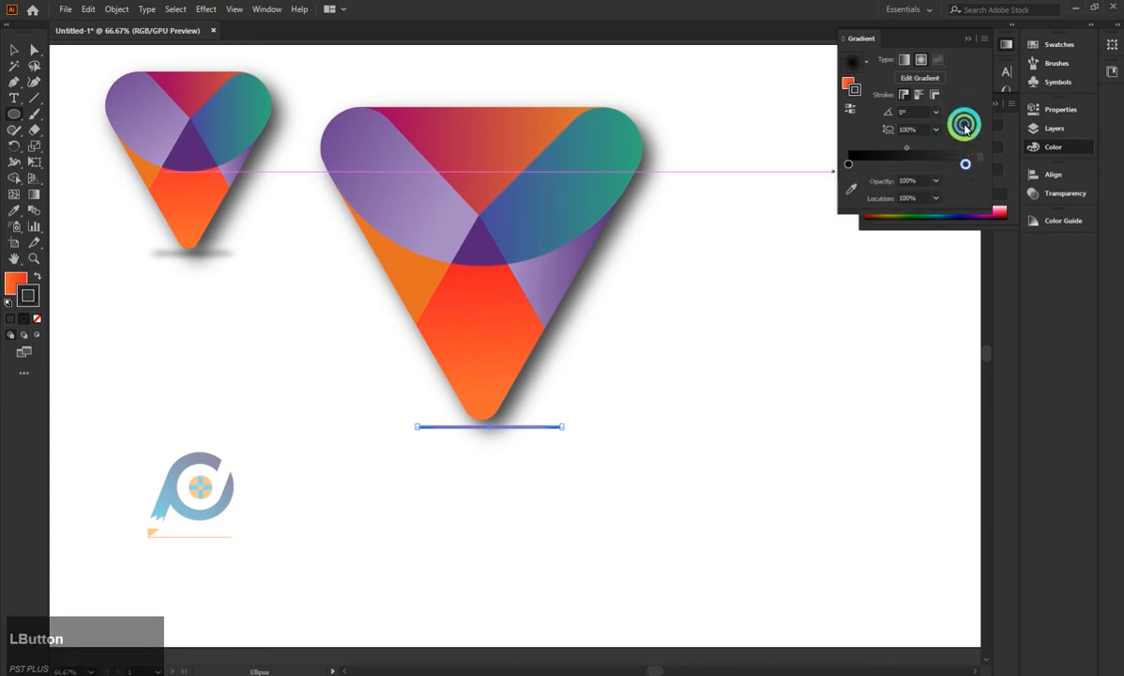
pyautogui.click(968, 38)
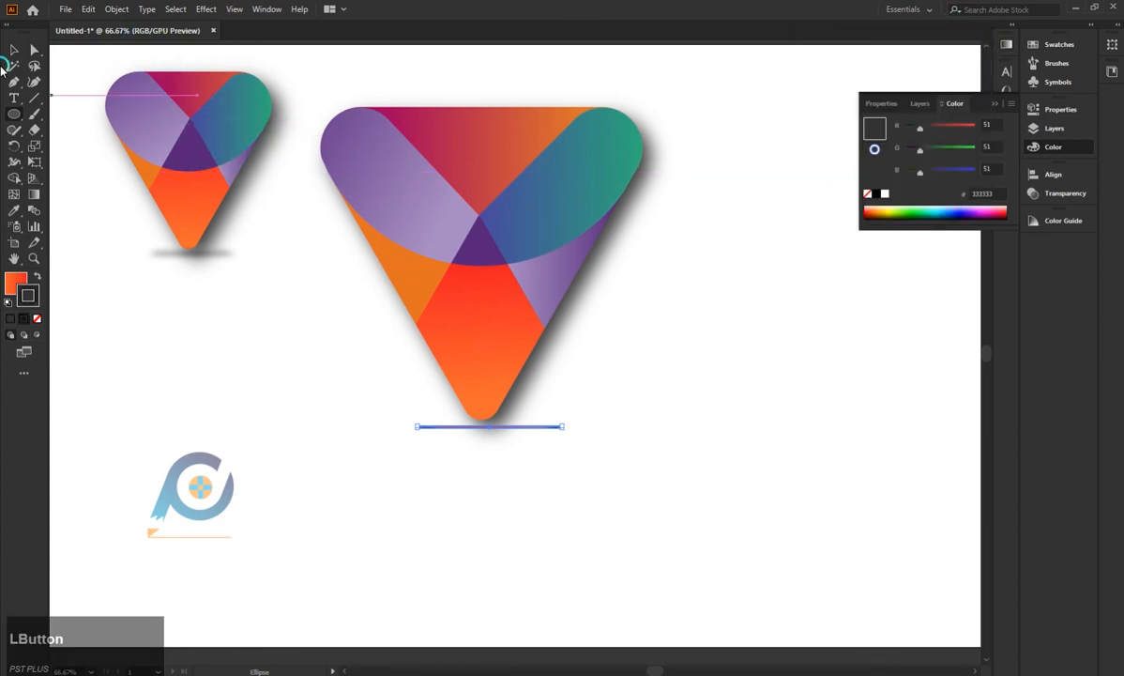
# - Remove the stroke from the ground-shadow ellipse beneath the large pin's tip
pyautogui.click(444, 444)
pyautogui.click(491, 428)
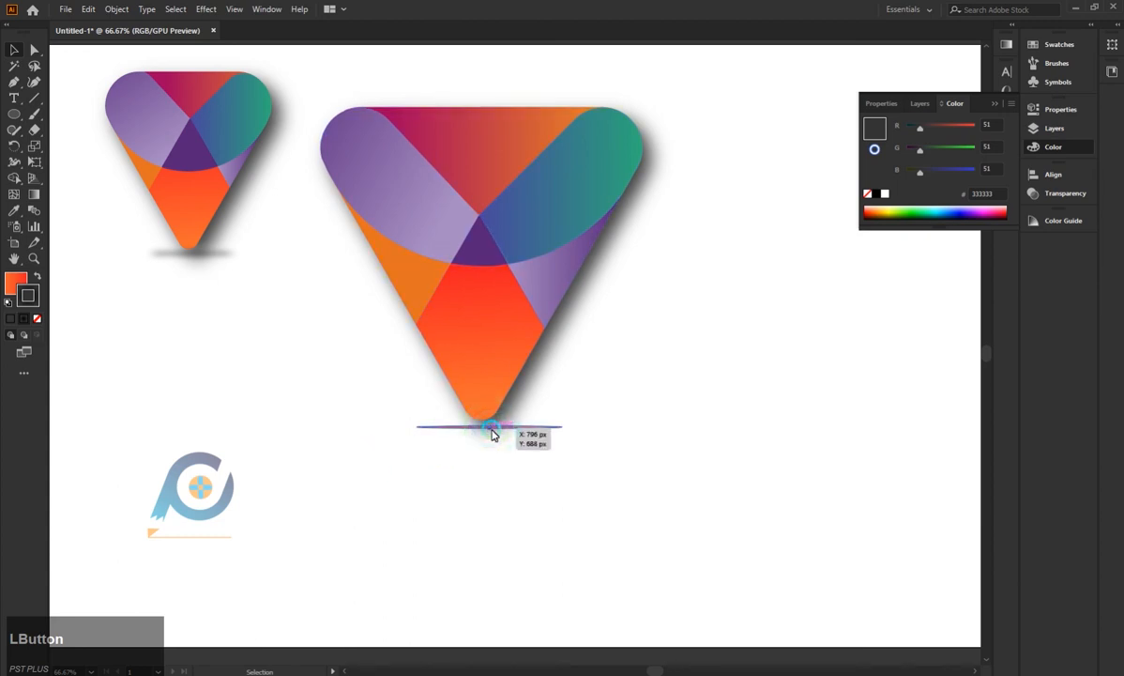
pyautogui.click(14, 287)
pyautogui.click(28, 304)
pyautogui.click(36, 319)
# - Fill the ellipse with a radial gradient running from a black start stop to a dark grey end stop
pyautogui.click(16, 292)
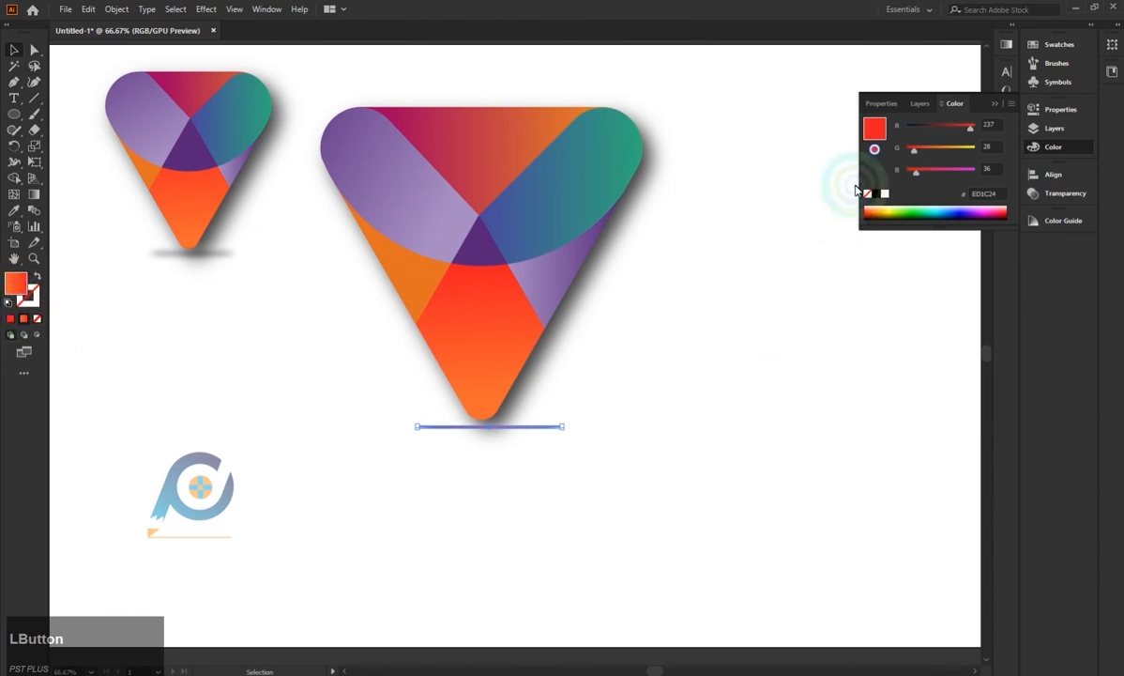
pyautogui.click(1007, 45)
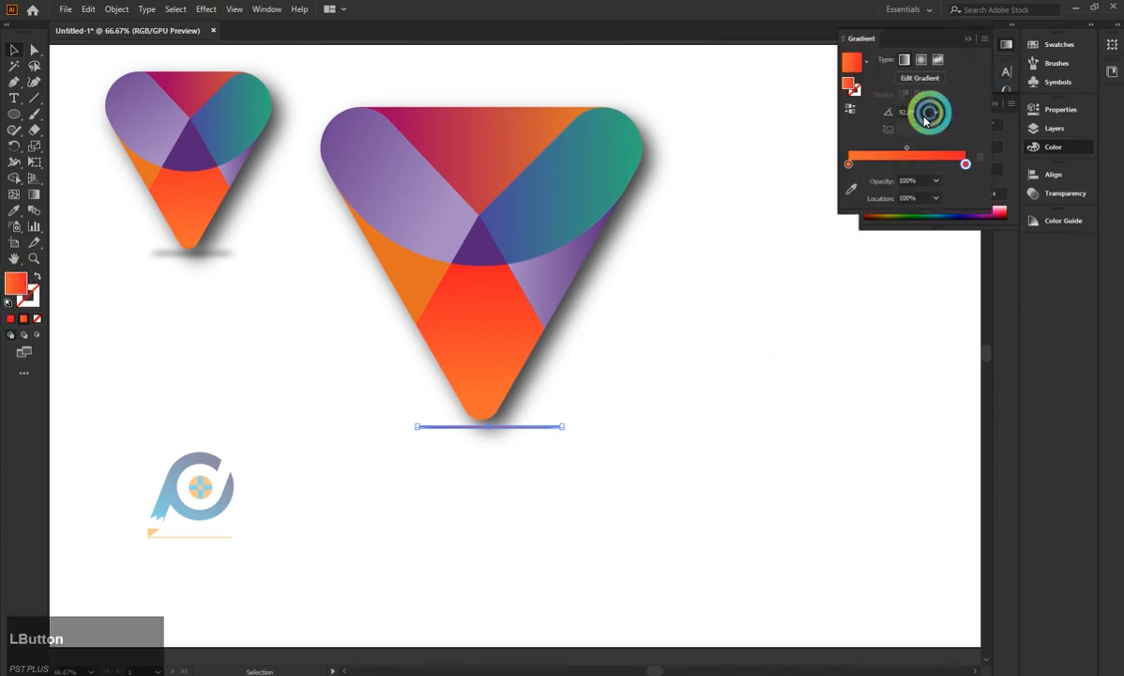
pyautogui.click(850, 164)
pyautogui.click(920, 58)
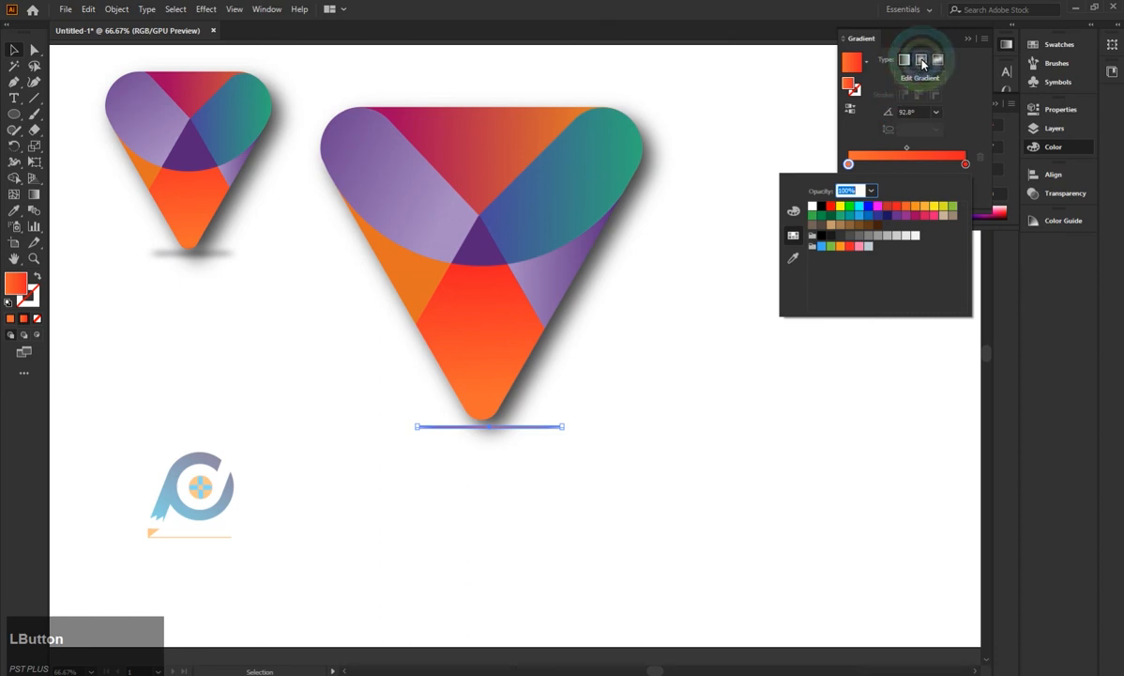
pyautogui.click(848, 165)
pyautogui.doubleClick(848, 165)
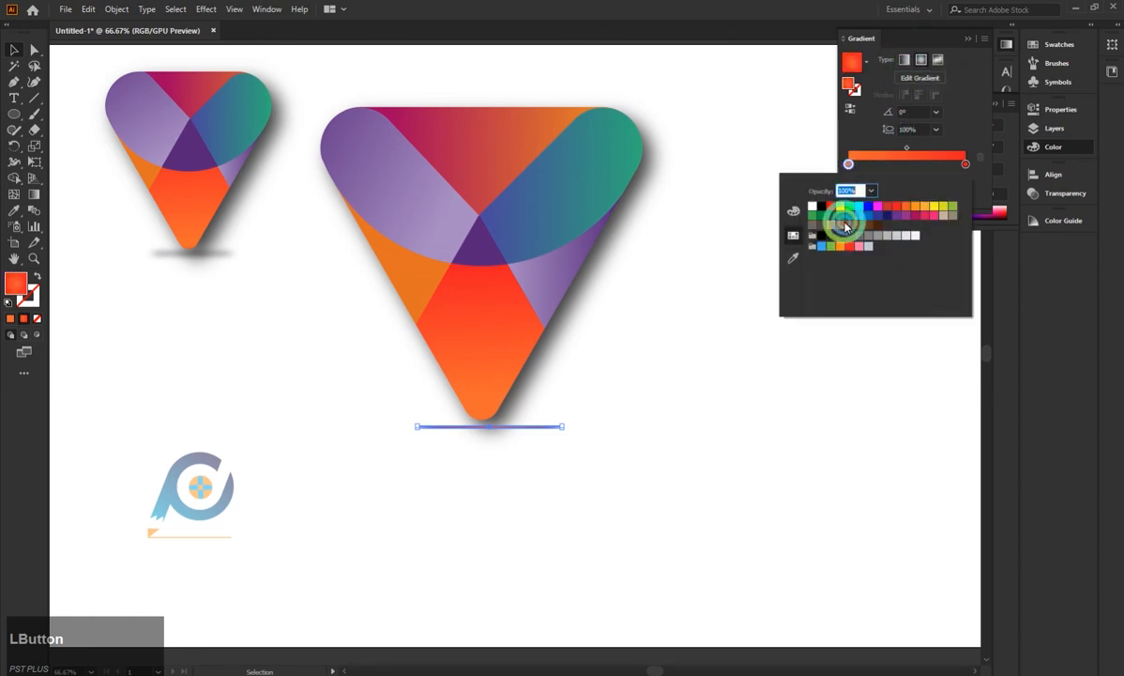
pyautogui.click(822, 236)
pyautogui.click(954, 164)
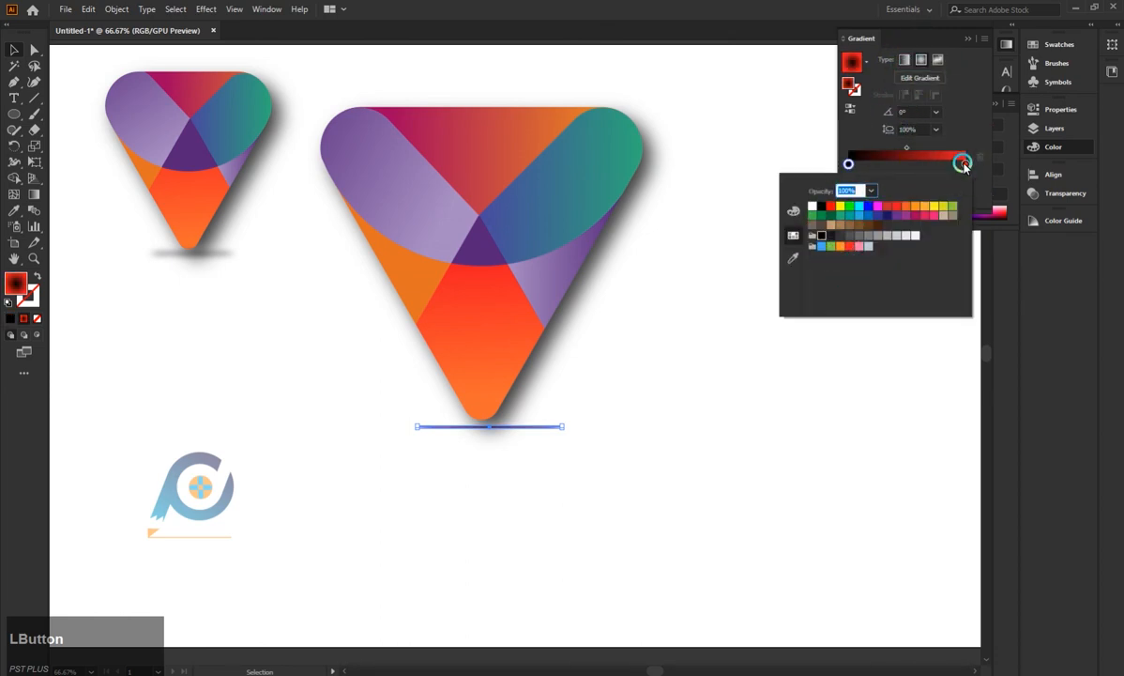
pyautogui.doubleClick(964, 164)
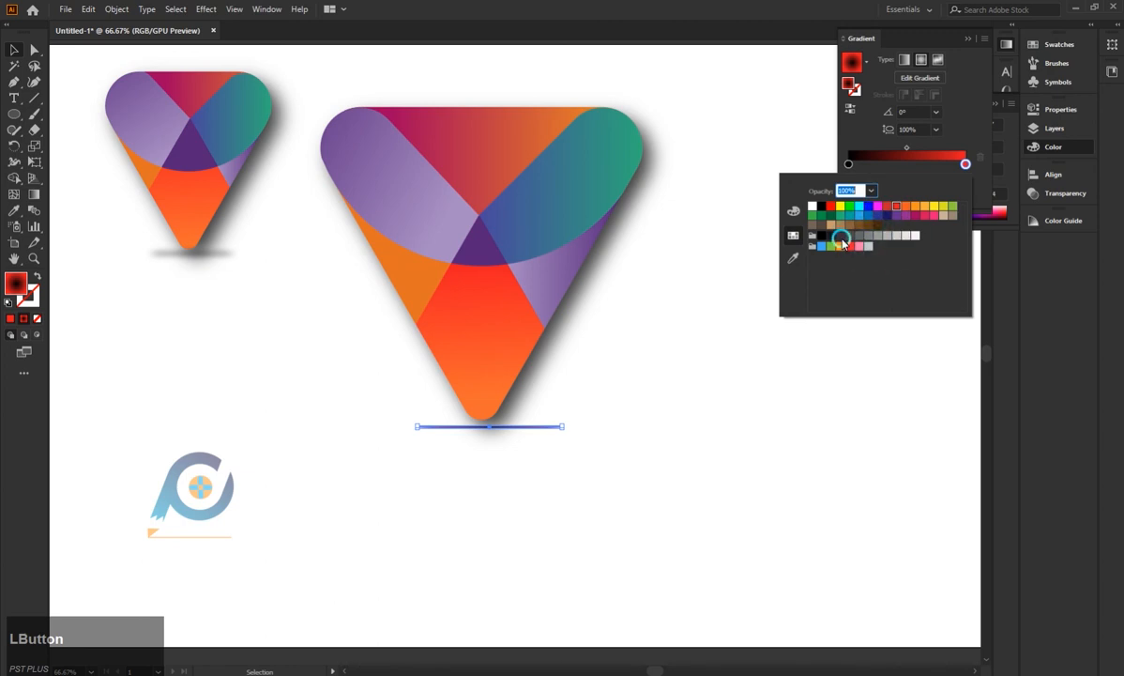
pyautogui.click(842, 238)
# - Apply a previewed Gaussian Blur with a radius of 5.1 pixels to the ground-shadow ellipse
pyautogui.click(178, 11)
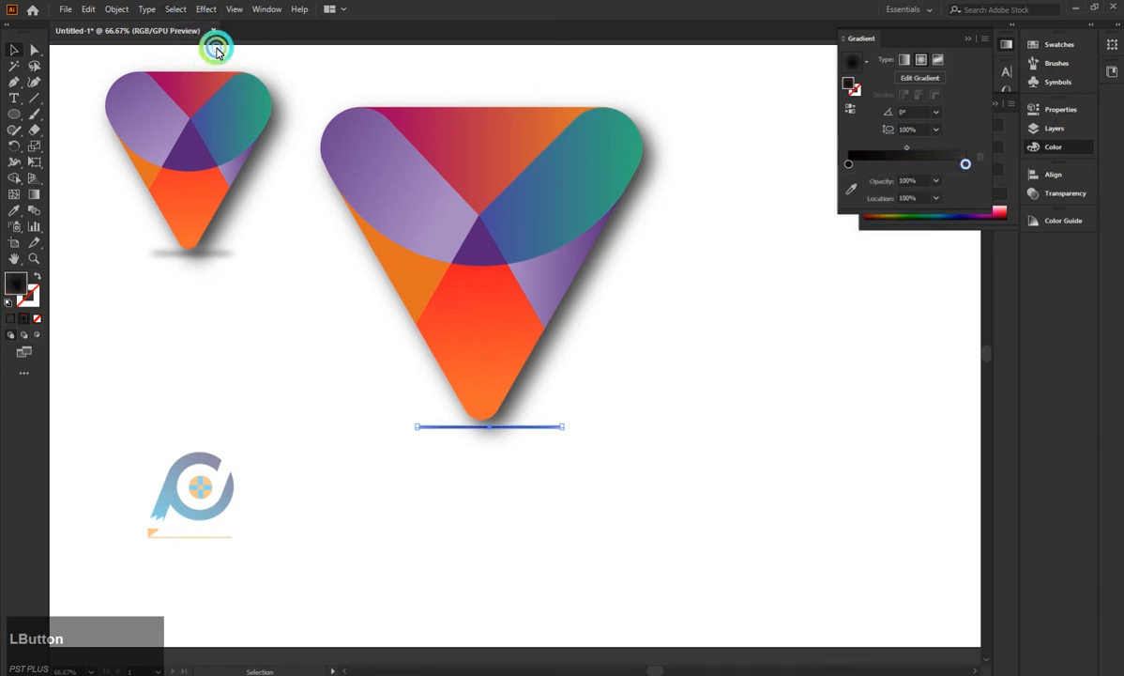
pyautogui.click(205, 10)
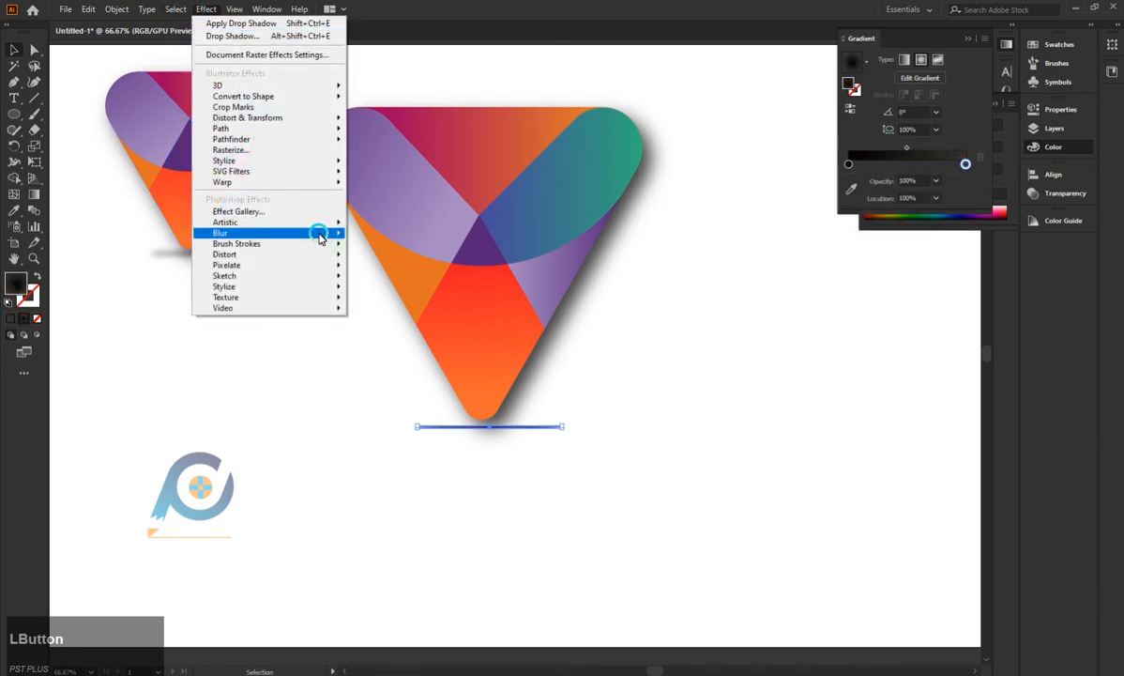
pyautogui.moveTo(319, 233)
pyautogui.click(375, 236)
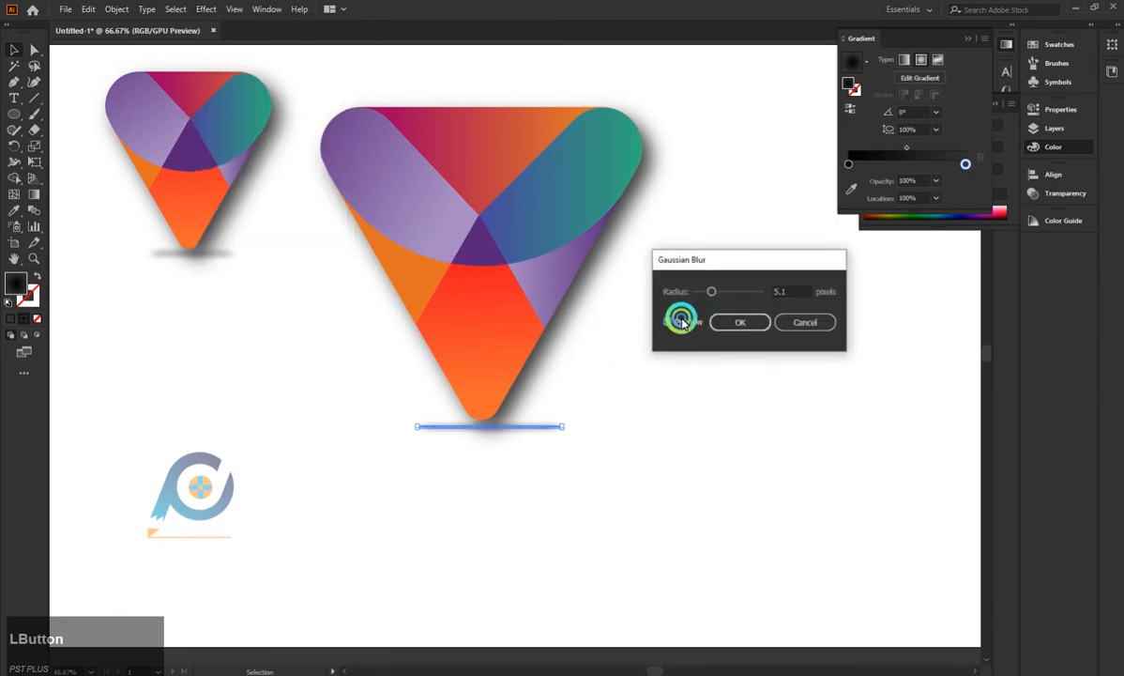
pyautogui.click(682, 322)
pyautogui.click(712, 292)
pyautogui.click(729, 323)
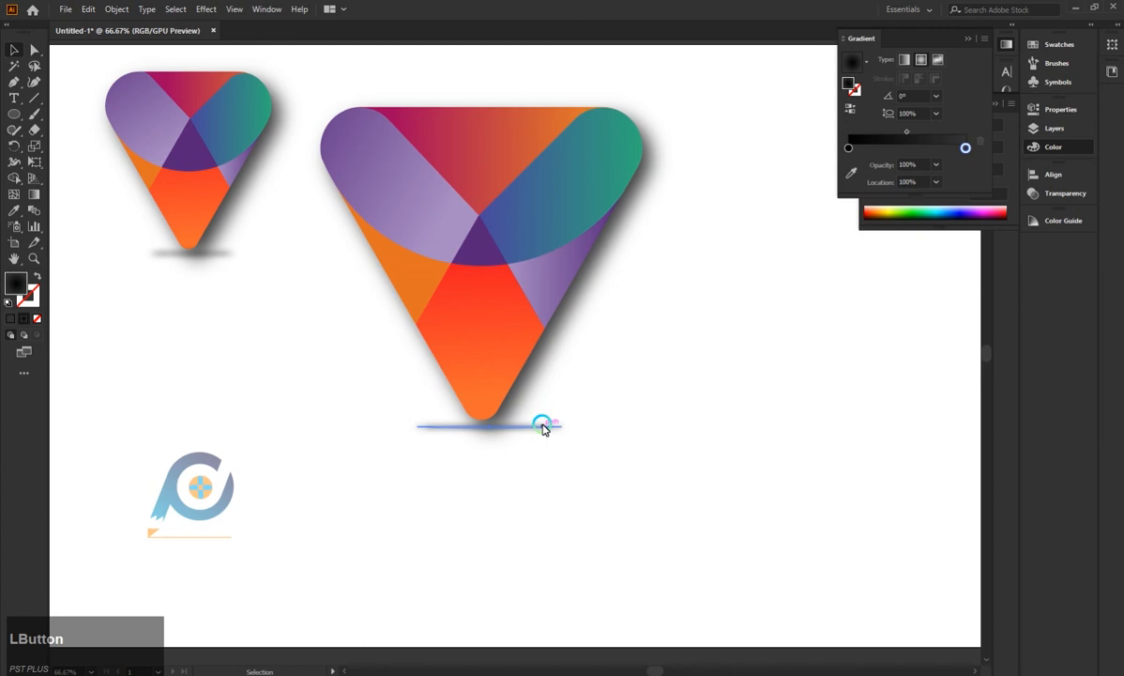
# - Apply the Gaussian Blur to the ellipse again with a 5.1-pixel radius and deselect it
pyautogui.press('v')
pyautogui.click(205, 13)
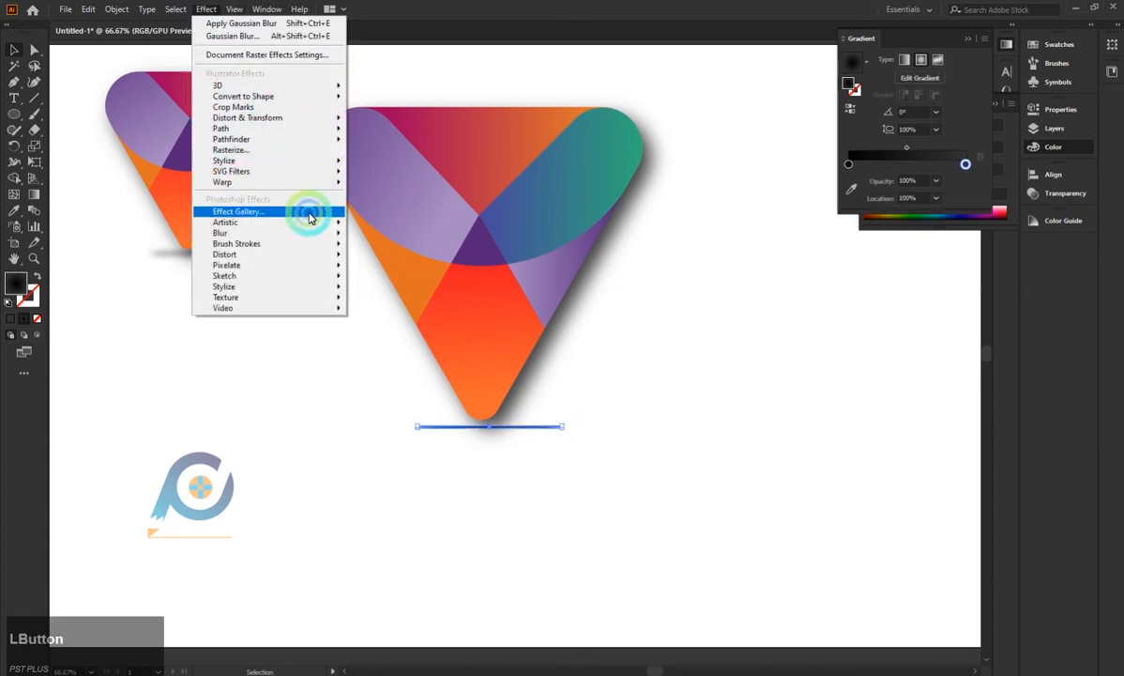
pyautogui.moveTo(313, 234)
pyautogui.click(401, 234)
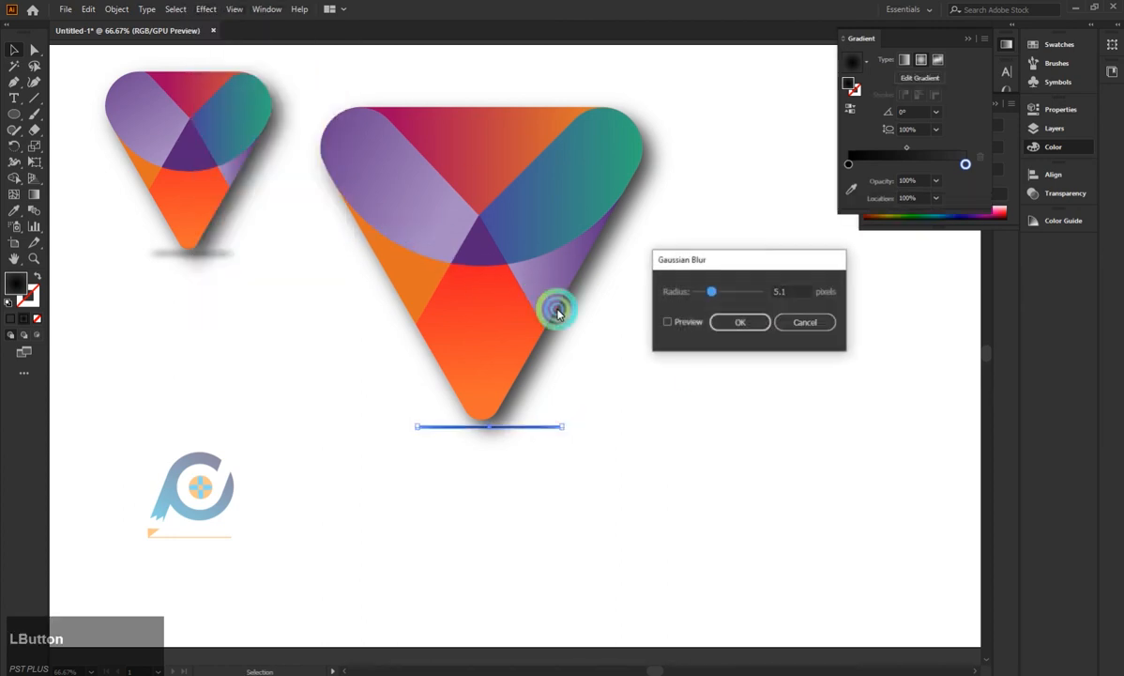
pyautogui.click(716, 323)
pyautogui.click(680, 390)
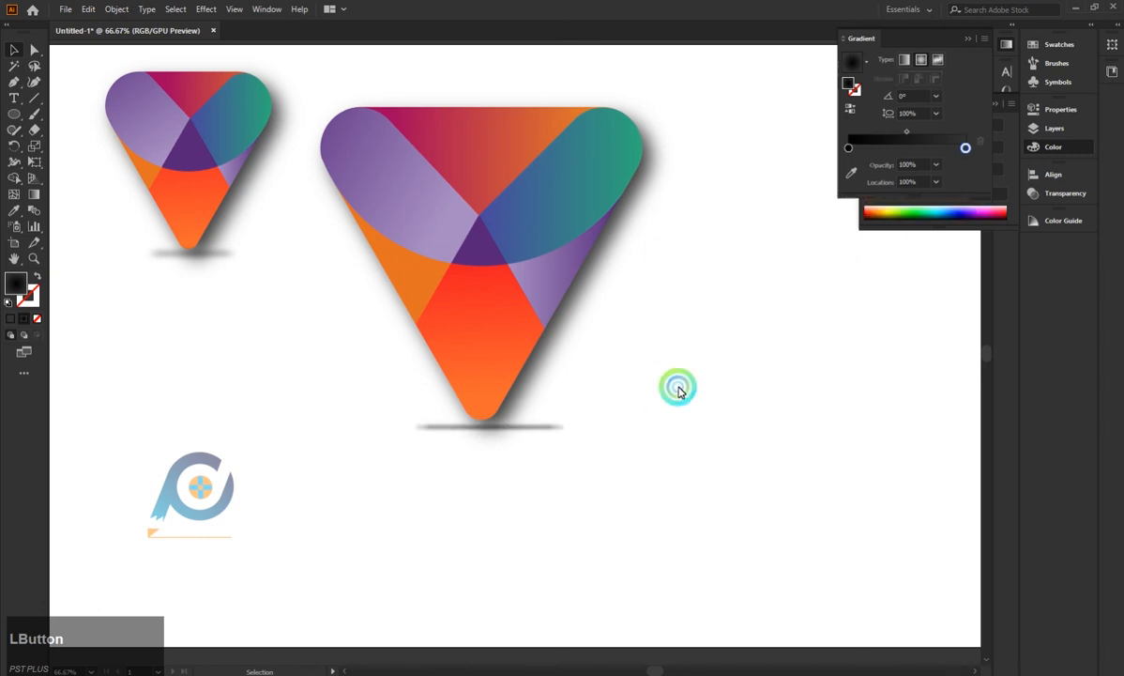
# - Group all parts of the large logo together with its ground-shadow ellipse
pyautogui.keyDown('alt'); pyautogui.scroll(-2, 667, 401); pyautogui.keyUp('alt')
pyautogui.keyDown('alt'); pyautogui.scroll(1, 667, 400); pyautogui.keyUp('alt')
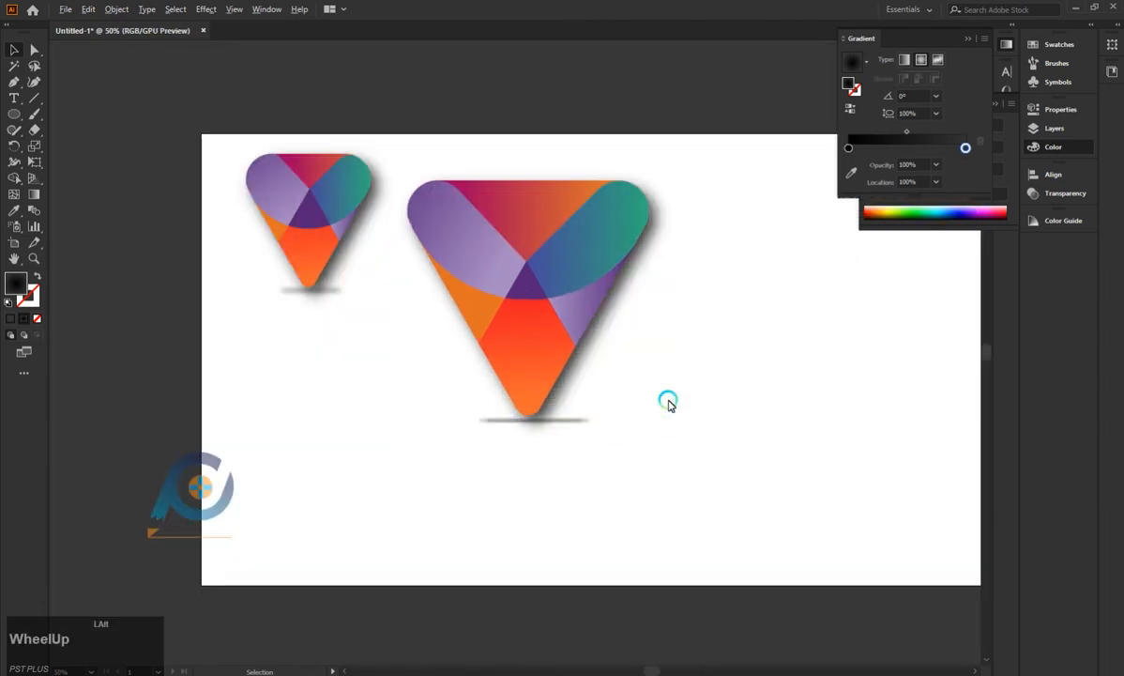
pyautogui.moveTo(414, 157)
pyautogui.mouseDown()
pyautogui.moveTo(658, 457)
pyautogui.moveTo(682, 447)
pyautogui.mouseUp()
pyautogui.press('g')
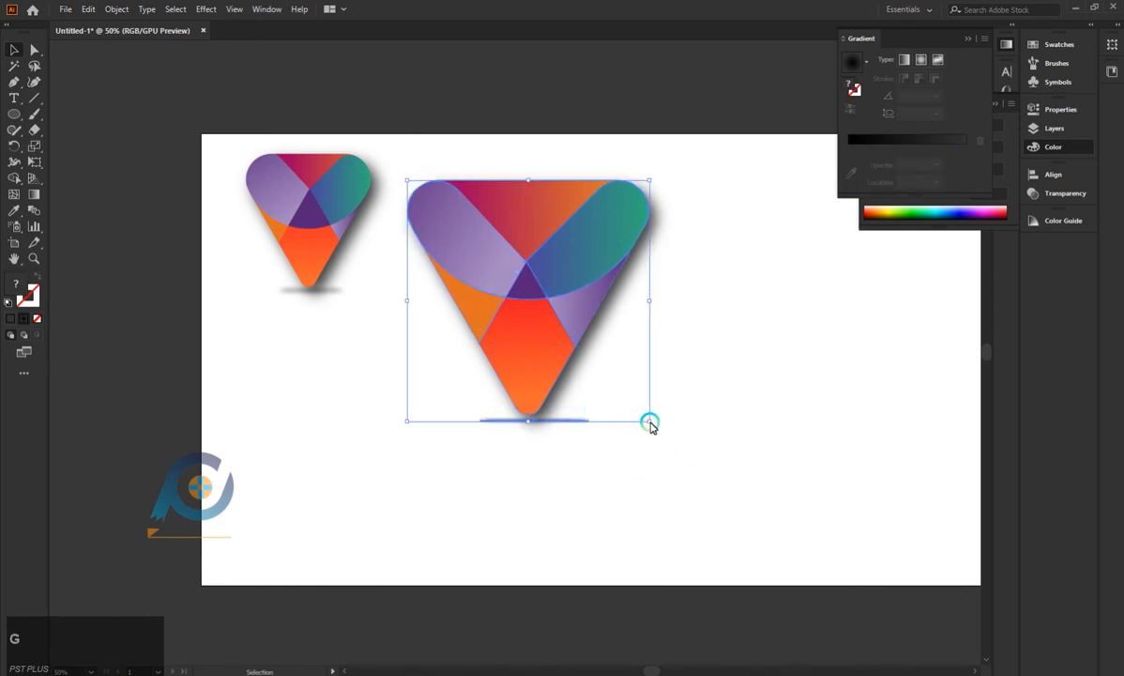
# - Enlarge the grouped logo to nearly the artboard's height and reposition it slightly, then deselect it
pyautogui.moveTo(650, 425); pyautogui.dragTo(768, 537)
pyautogui.moveTo(627, 451); pyautogui.dragTo(651, 443)
pyautogui.click(906, 250)
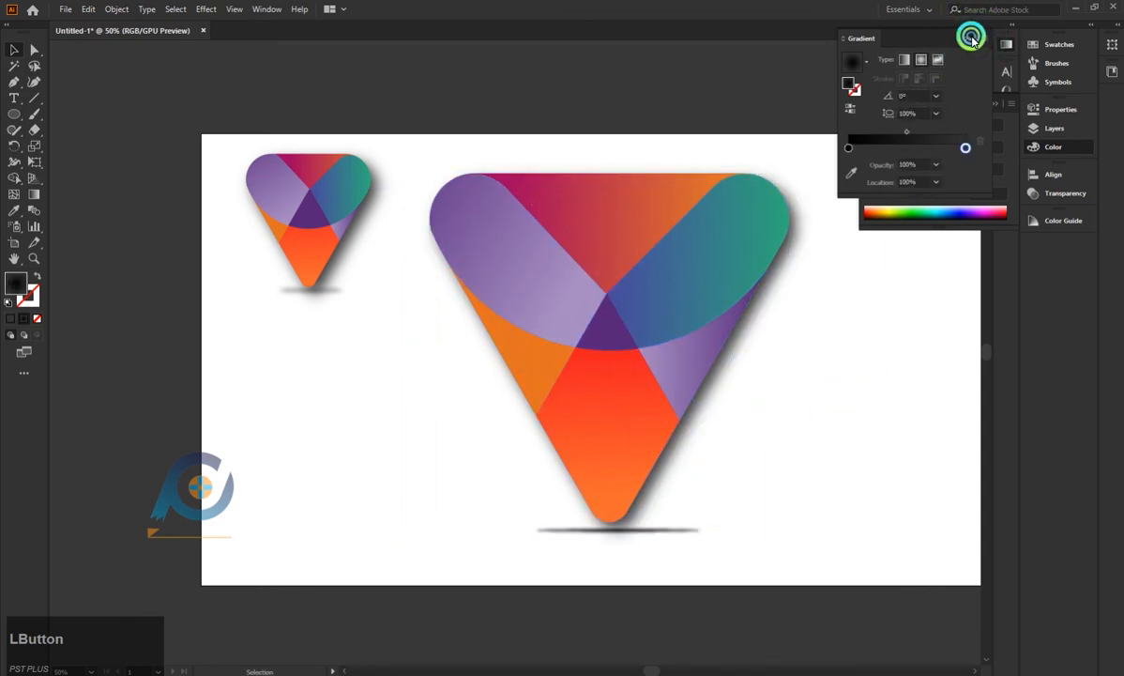
# - Make the locked background rectangle visible behind both logos
pyautogui.click(971, 38)
pyautogui.click(991, 96)
pyautogui.click(1051, 126)
pyautogui.click(885, 167)
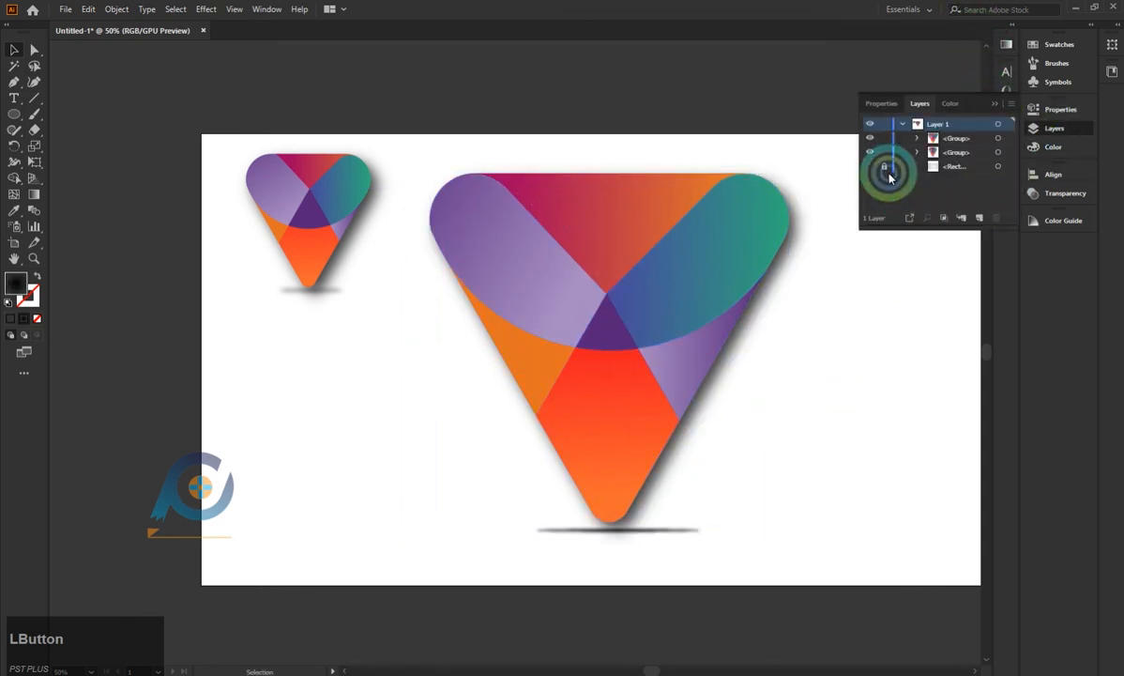
pyautogui.click(867, 167)
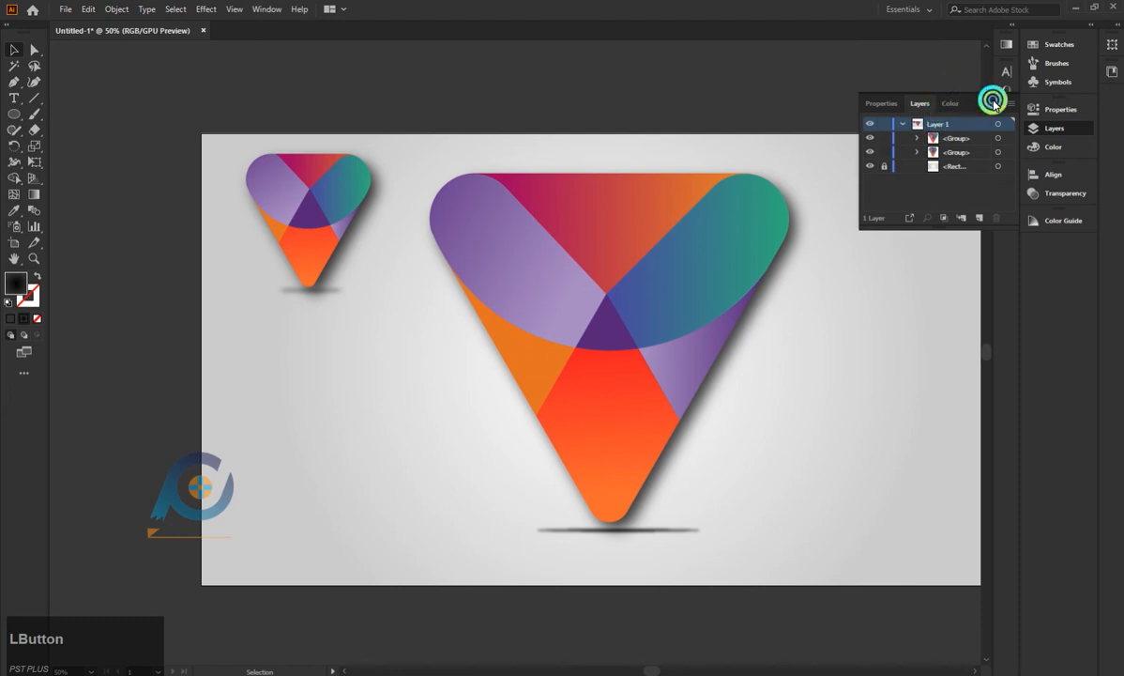
pyautogui.click(993, 103)
pyautogui.moveTo(649, 668); pyautogui.dragTo(662, 668)
pyautogui.click(241, 496)
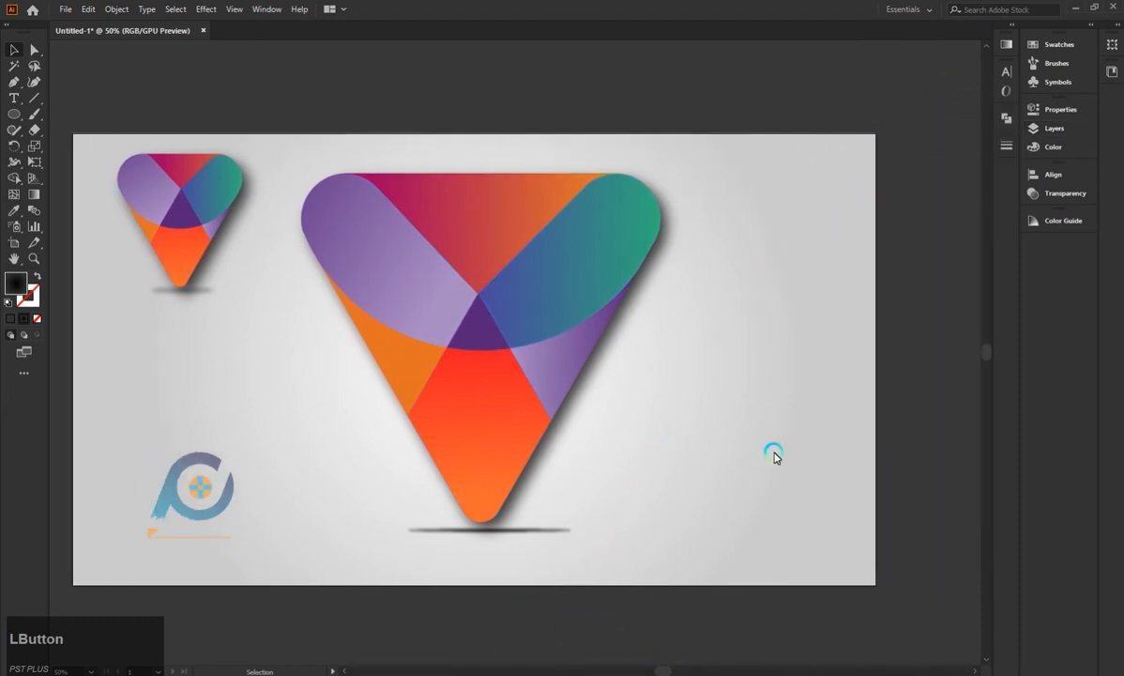